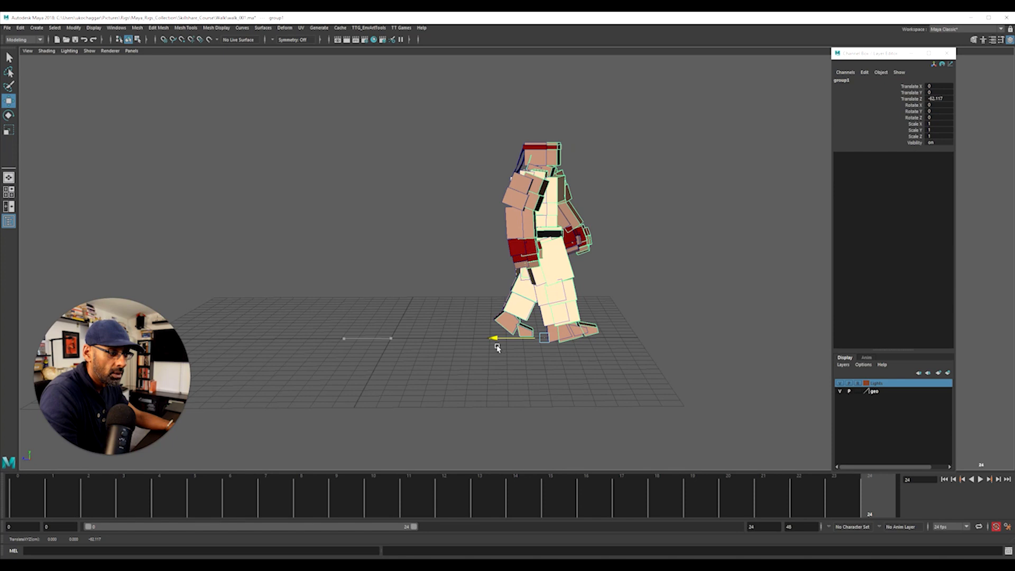
Slide the duplicate character group1 along Z to about -61.6 in a wireframe side view to line up its feet
{"action": "right_click_drag", "start_coordinate": [375, 399], "coordinate": [480, 403], "text": "alt"}
{"action": "left_click_drag", "start_coordinate": [480, 403], "coordinate": [507, 392], "text": "alt"}
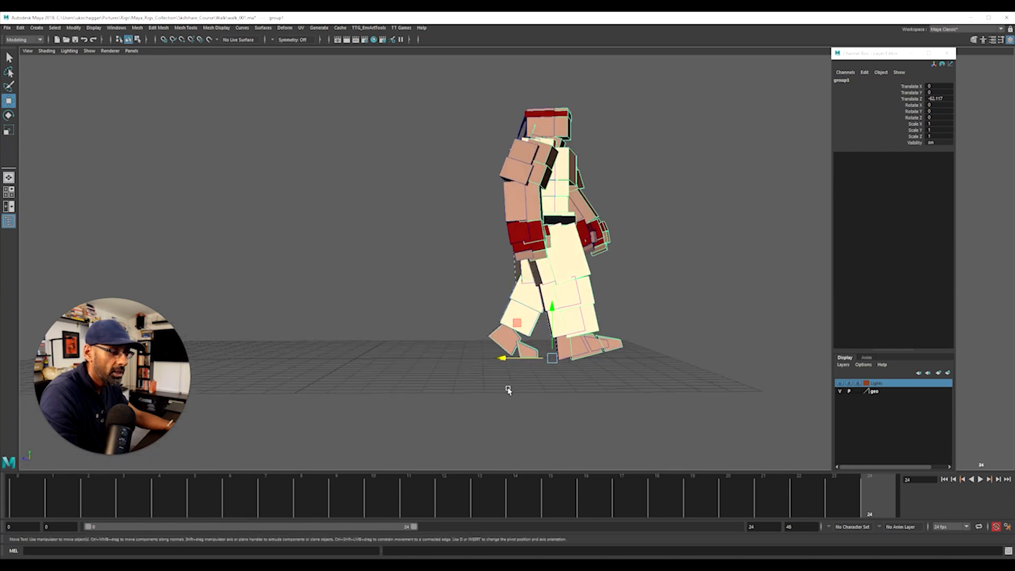
{"action": "key", "text": "space"}
{"action": "key", "text": "space"}
{"action": "middle_click_drag", "start_coordinate": [543, 351], "coordinate": [476, 357], "text": "alt"}
{"action": "key", "text": "4"}
{"action": "right_click_drag", "start_coordinate": [397, 362], "coordinate": [517, 371], "text": "alt"}
{"action": "middle_click_drag", "start_coordinate": [224, 401], "coordinate": [372, 335], "text": "alt"}
{"action": "right_click_drag", "start_coordinate": [371, 334], "coordinate": [530, 445], "text": "alt"}
{"action": "left_click_drag", "start_coordinate": [517, 449], "coordinate": [513, 449]}
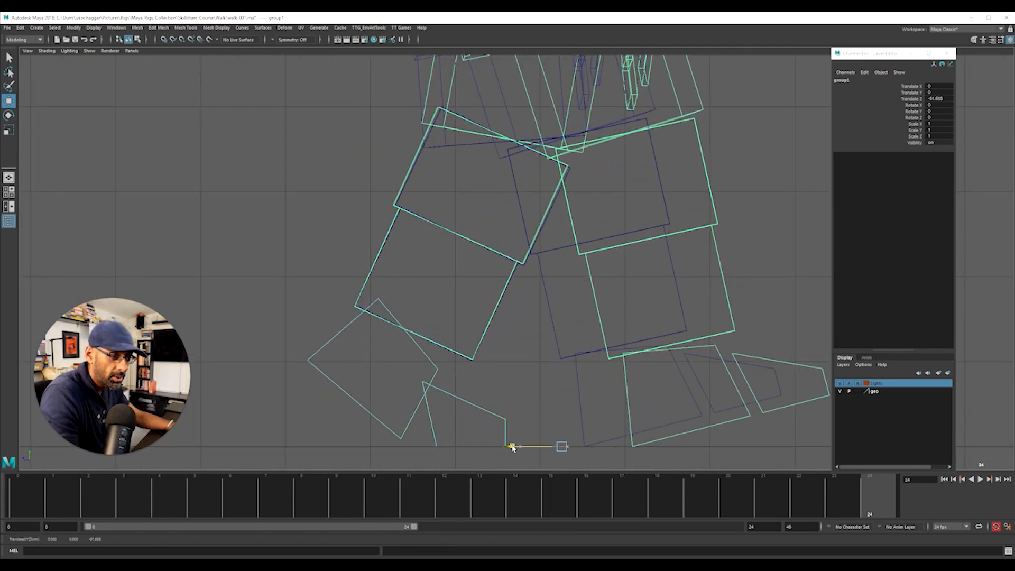
{"action": "right_click_drag", "start_coordinate": [516, 445], "coordinate": [532, 334], "text": "alt"}
{"action": "right_click_drag", "start_coordinate": [637, 323], "coordinate": [619, 220], "text": "alt"}
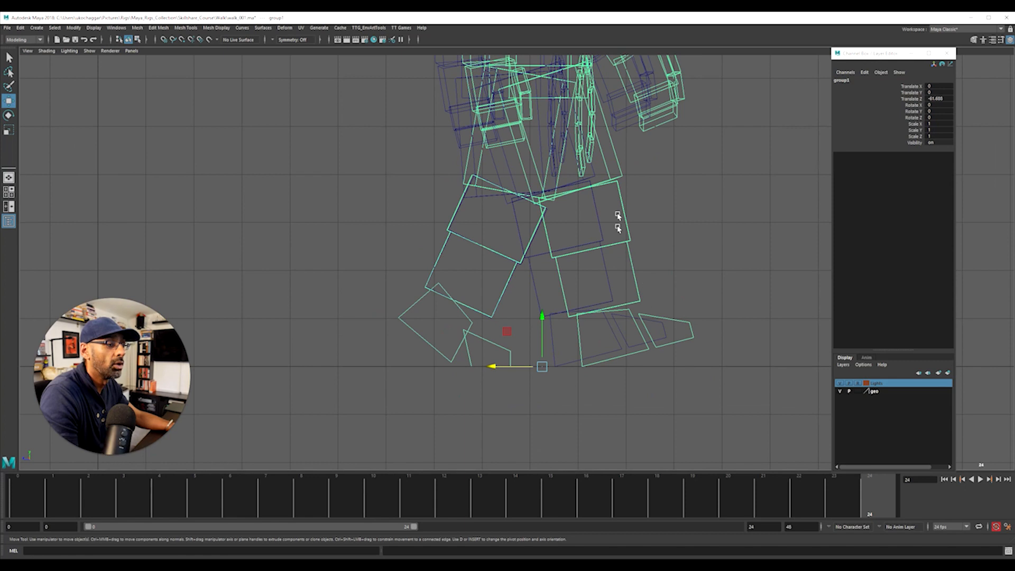
Move the right leg control IKLeg_R along Z to about 74.3 at frame 24 to match the duplicate character's foot
{"action": "key", "text": "space"}
{"action": "left_click_drag", "start_coordinate": [790, 132], "coordinate": [621, 173], "text": "alt"}
{"action": "key", "text": "space"}
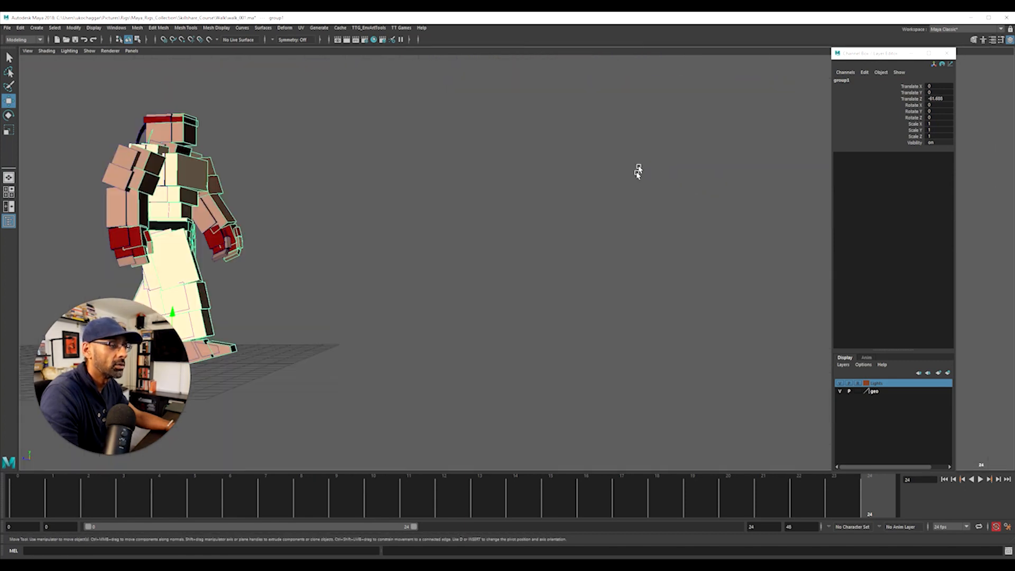
{"action": "key", "text": "f"}
{"action": "left_click_drag", "start_coordinate": [491, 357], "coordinate": [484, 365], "text": "alt"}
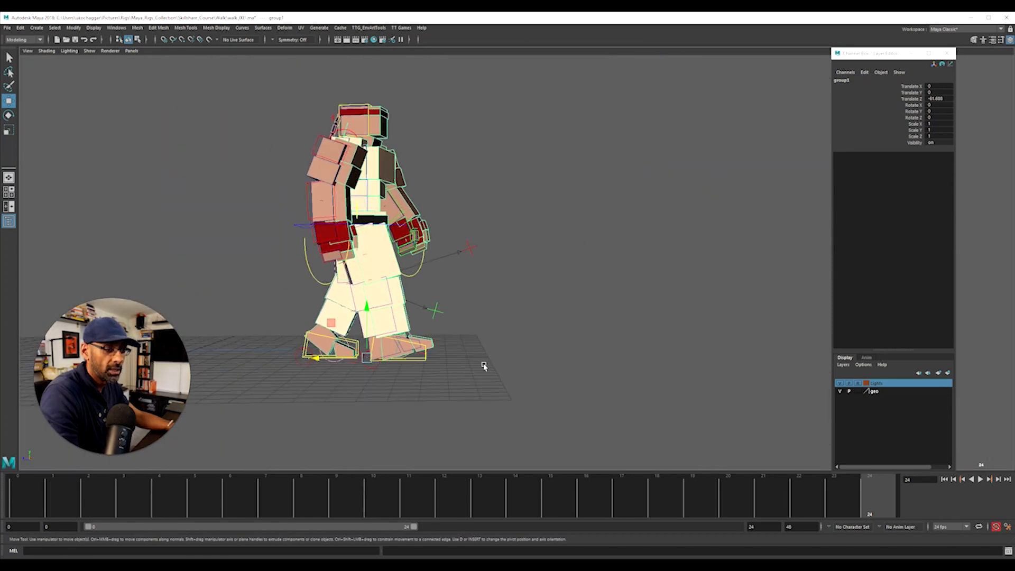
{"action": "left_click", "coordinate": [426, 359]}
{"action": "left_click", "coordinate": [427, 359]}
{"action": "key", "text": "space"}
{"action": "key", "text": "space"}
{"action": "right_click_drag", "start_coordinate": [547, 337], "coordinate": [727, 326], "text": "alt"}
{"action": "middle_click_drag", "start_coordinate": [726, 326], "coordinate": [545, 274], "text": "alt"}
{"action": "left_click_drag", "start_coordinate": [397, 293], "coordinate": [427, 295]}
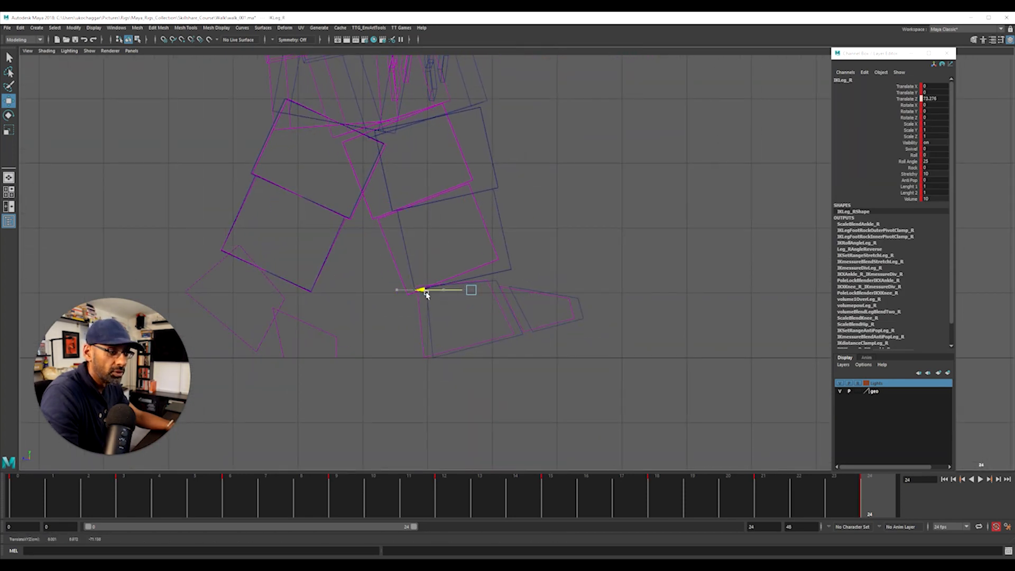
{"action": "middle_click_drag", "start_coordinate": [479, 316], "coordinate": [534, 467], "text": "alt"}
{"action": "middle_click_drag", "start_coordinate": [515, 274], "coordinate": [523, 409], "text": "alt"}
Raise the RootX_M Translate Z key at frame 24 to about 63.7 in the Graph Editor
{"action": "key", "text": "space"}
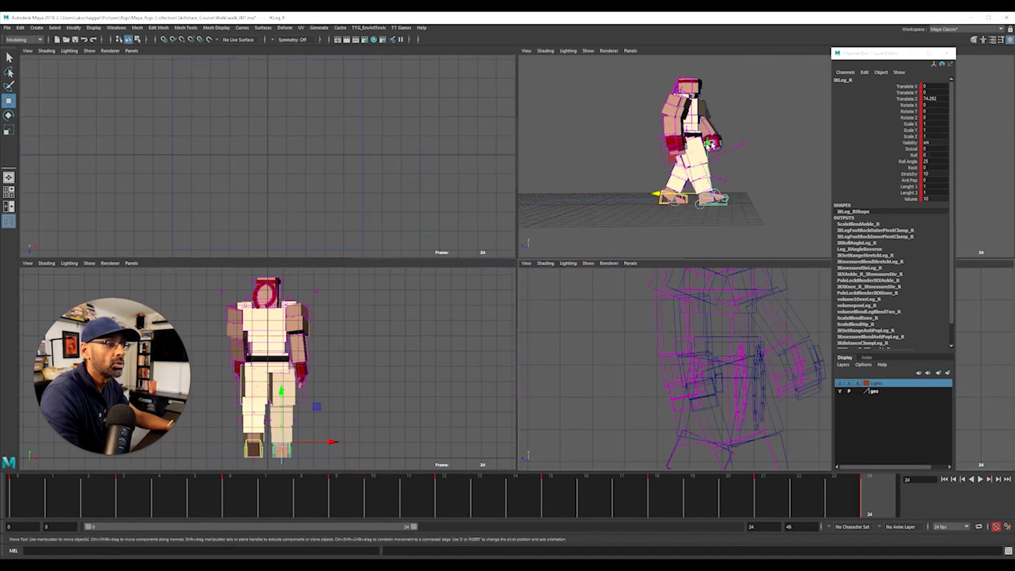
{"action": "left_click_drag", "start_coordinate": [729, 127], "coordinate": [704, 150], "text": "alt"}
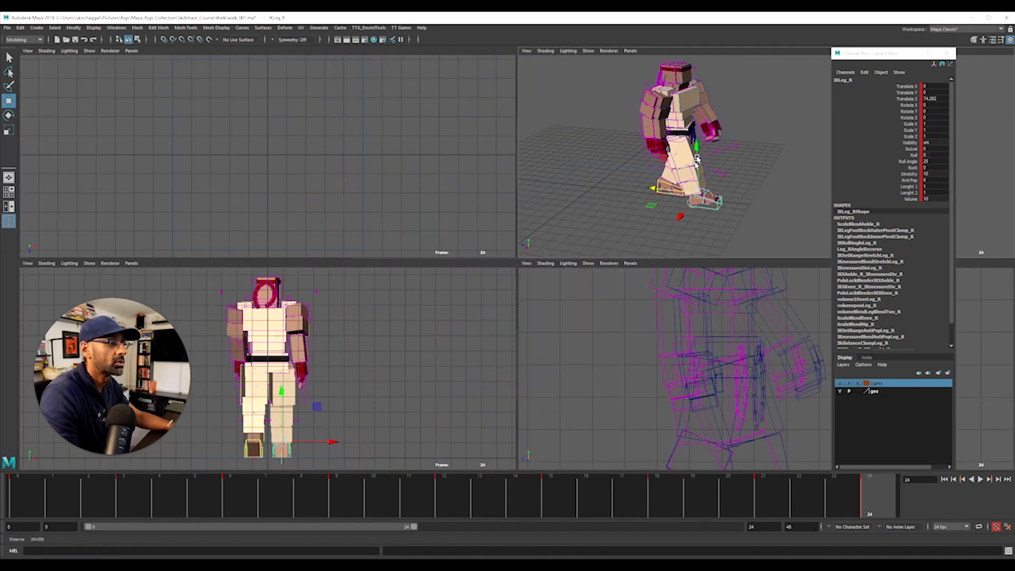
{"action": "left_click", "coordinate": [703, 150]}
{"action": "left_click", "coordinate": [698, 138]}
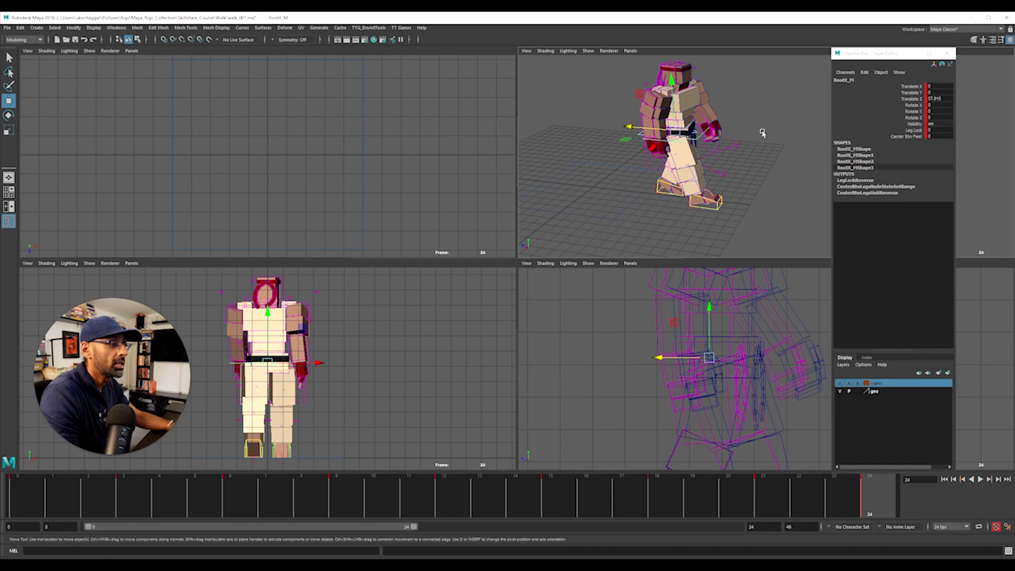
{"action": "left_click_drag", "start_coordinate": [1014, 87], "coordinate": [244, 69]}
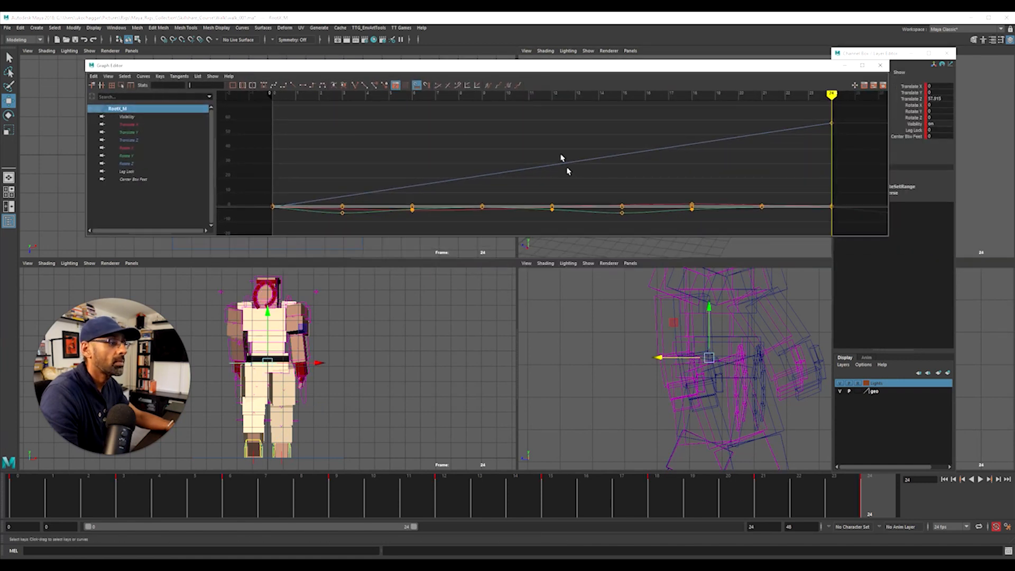
{"action": "left_click", "coordinate": [151, 140]}
{"action": "middle_click_drag", "start_coordinate": [769, 165], "coordinate": [692, 169], "text": "alt"}
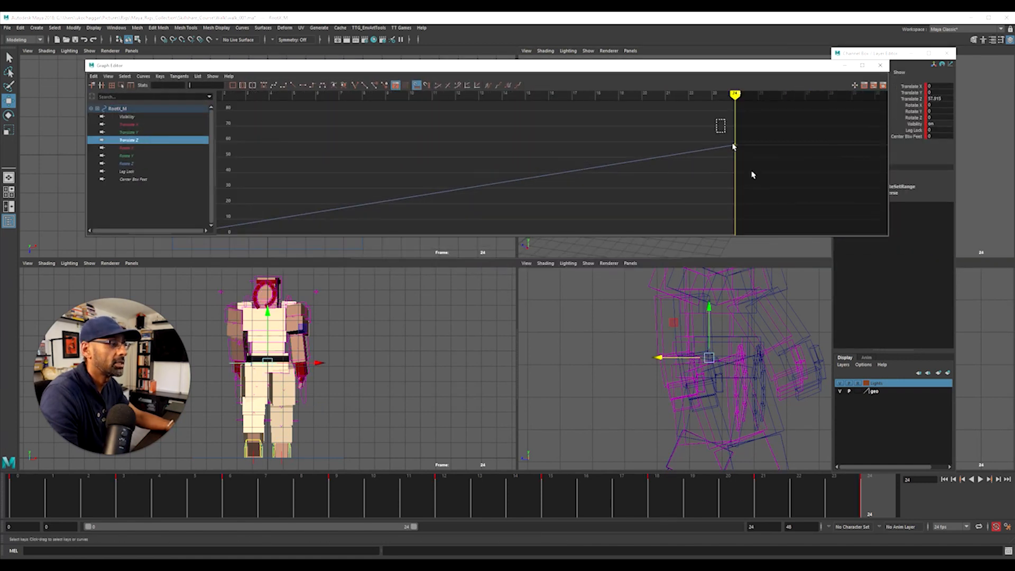
{"action": "middle_click_drag", "start_coordinate": [773, 189], "coordinate": [776, 182]}
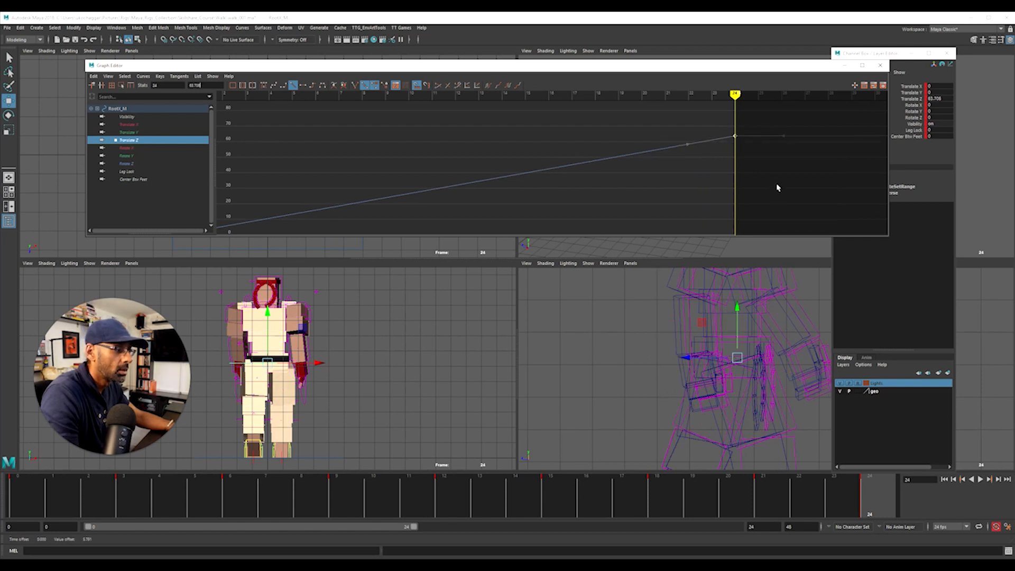
Fine-tune RootX_M's Translate Z at frame 24 to about 61.7 so the body matches the duplicate in side view
{"action": "key", "text": "space"}
{"action": "middle_click_drag", "start_coordinate": [507, 317], "coordinate": [531, 375], "text": "alt"}
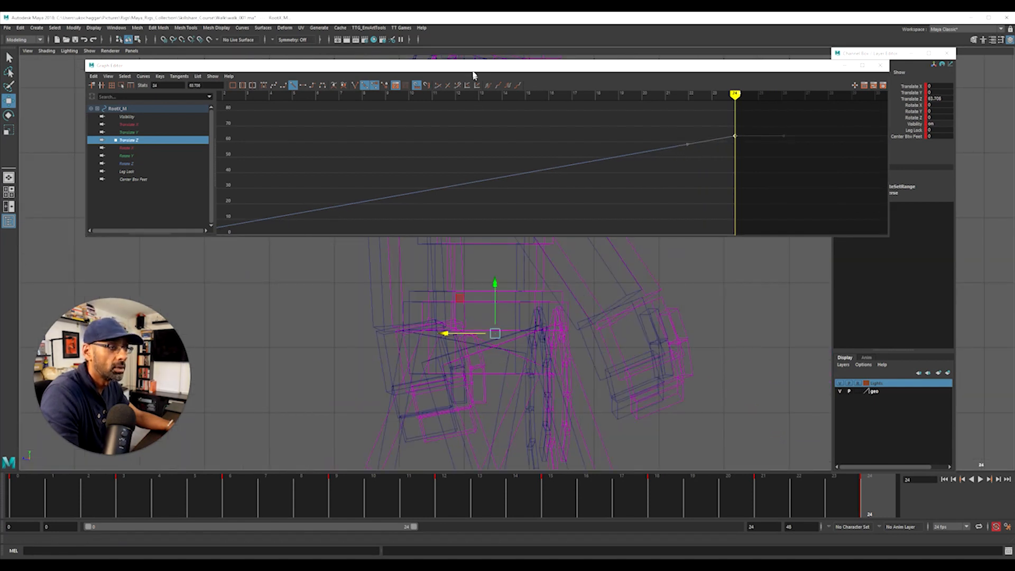
{"action": "left_click_drag", "start_coordinate": [473, 66], "coordinate": [473, 1]}
{"action": "key", "text": "f"}
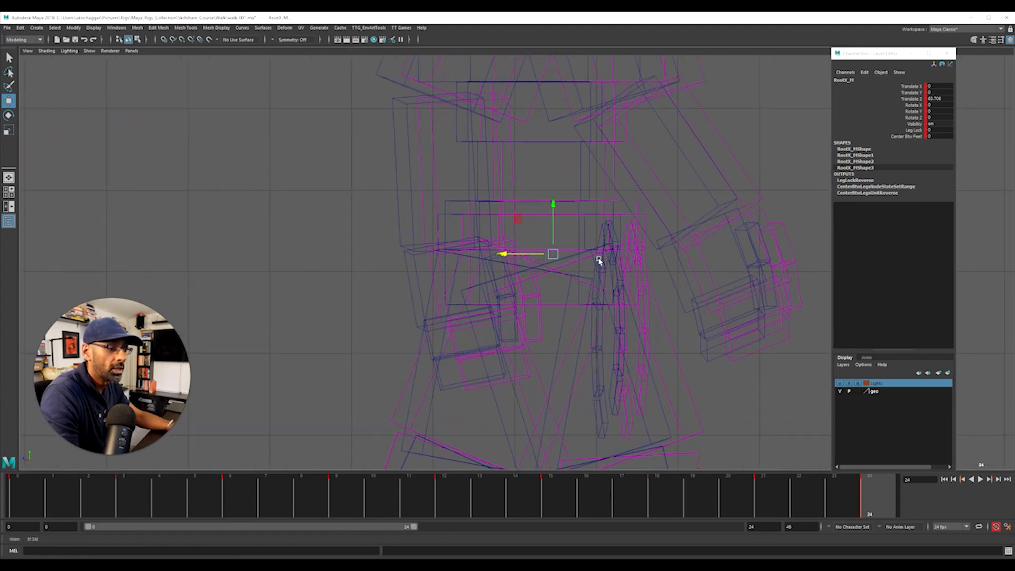
{"action": "left_click_drag", "start_coordinate": [505, 255], "coordinate": [481, 254]}
{"action": "scroll", "coordinate": [566, 295], "scroll_direction": "down", "scroll_amount": 8}
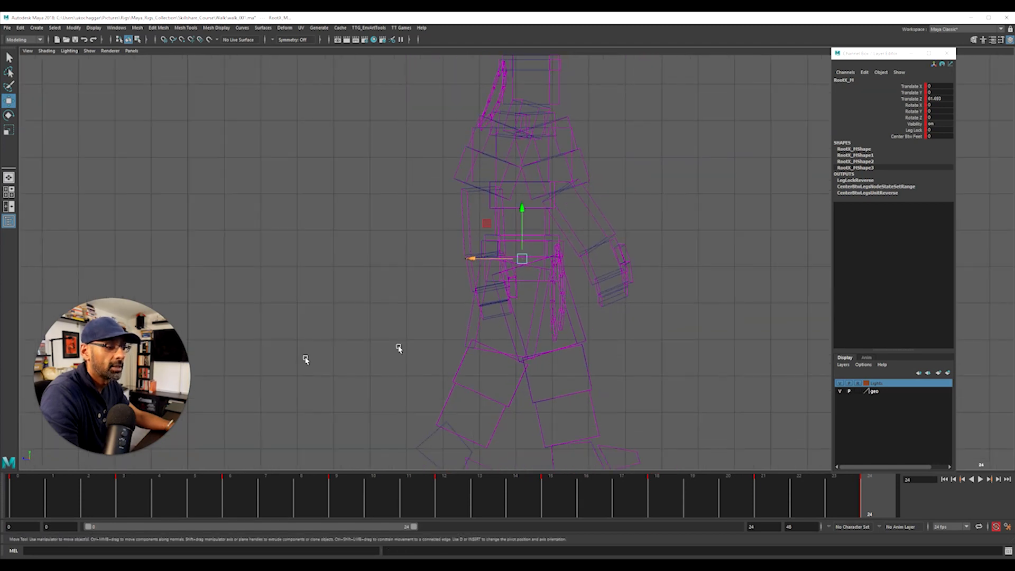
Delete the duplicate reference character group from the scene
{"action": "key", "text": "space"}
{"action": "key", "text": "space"}
{"action": "left_click_drag", "start_coordinate": [636, 226], "coordinate": [585, 236], "text": "alt"}
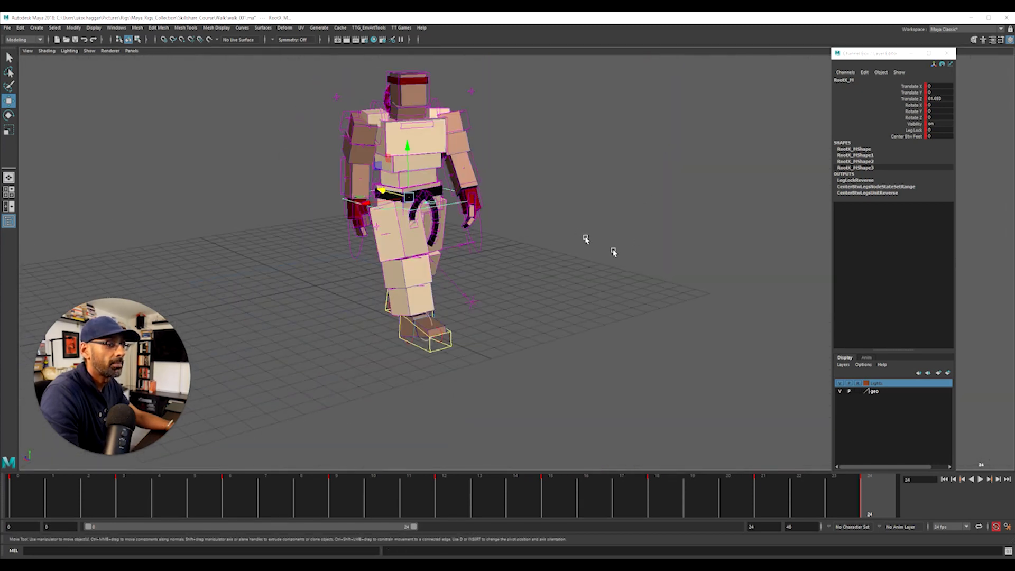
{"action": "middle_click_drag", "start_coordinate": [584, 236], "coordinate": [656, 264], "text": "alt"}
{"action": "left_click_drag", "start_coordinate": [1014, 190], "coordinate": [1014, 158]}
{"action": "left_click", "coordinate": [705, 225]}
{"action": "key", "text": "Delete"}
Play back the walk animation from the side and examine how the character moves across the grid
{"action": "right_click_drag", "start_coordinate": [599, 247], "coordinate": [215, 287], "text": "alt"}
{"action": "left_click_drag", "start_coordinate": [365, 291], "coordinate": [473, 266], "text": "alt"}
{"action": "right_click_drag", "start_coordinate": [533, 306], "coordinate": [465, 317], "text": "alt"}
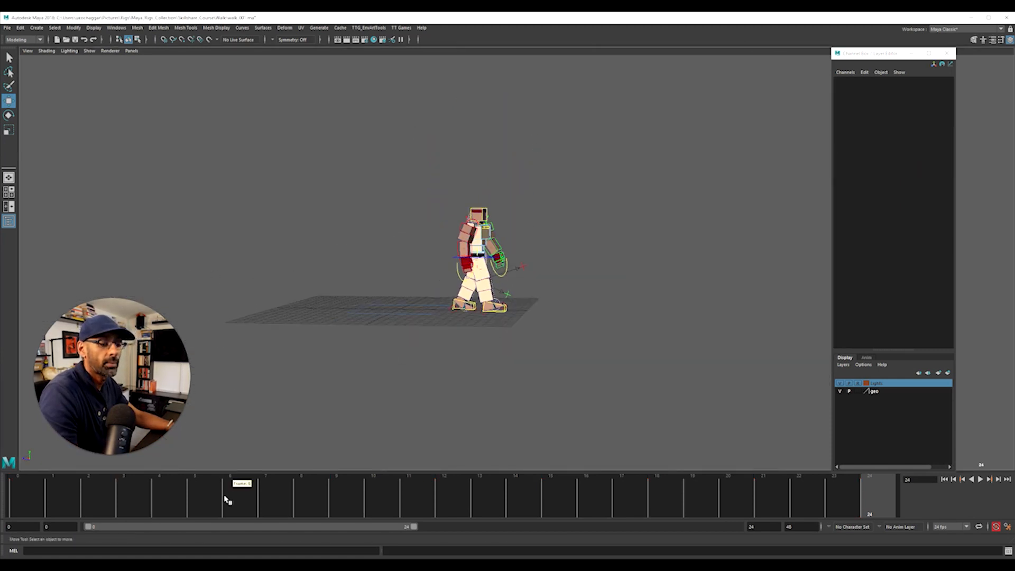
{"action": "left_click_drag", "start_coordinate": [218, 489], "coordinate": [32, 495]}
{"action": "key", "text": "alt+v"}
{"action": "mouse_move", "coordinate": [372, 390]}
{"action": "left_mouse_down", "text": "alt"}
{"action": "mouse_move", "coordinate": [401, 399]}
{"action": "mouse_move", "coordinate": [376, 408]}
{"action": "left_mouse_up", "text": "alt"}
{"action": "right_click_drag", "start_coordinate": [382, 413], "coordinate": [505, 382], "text": "alt"}
{"action": "middle_click_drag", "start_coordinate": [367, 387], "coordinate": [522, 373], "text": "alt"}
{"action": "left_click_drag", "start_coordinate": [523, 373], "coordinate": [527, 367], "text": "alt"}
At frame 12, move RootX_M back along Z to about 29.2 and raise it slightly in Y to about -1.6
{"action": "mouse_move", "coordinate": [32, 482]}
{"action": "left_mouse_down"}
{"action": "mouse_move", "coordinate": [22, 481]}
{"action": "mouse_move", "coordinate": [288, 494]}
{"action": "mouse_move", "coordinate": [11, 483]}
{"action": "left_mouse_up"}
{"action": "mouse_move", "coordinate": [10, 434]}
{"action": "left_mouse_down"}
{"action": "mouse_move", "coordinate": [294, 479]}
{"action": "mouse_move", "coordinate": [493, 479]}
{"action": "mouse_move", "coordinate": [432, 479]}
{"action": "mouse_move", "coordinate": [478, 481]}
{"action": "mouse_move", "coordinate": [465, 473]}
{"action": "left_mouse_up"}
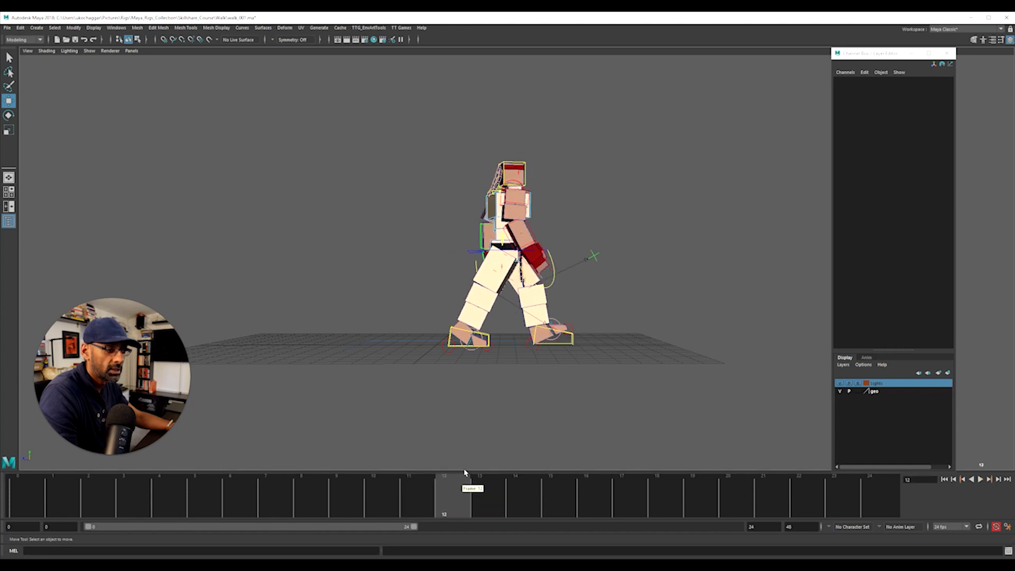
{"action": "left_click", "coordinate": [471, 256]}
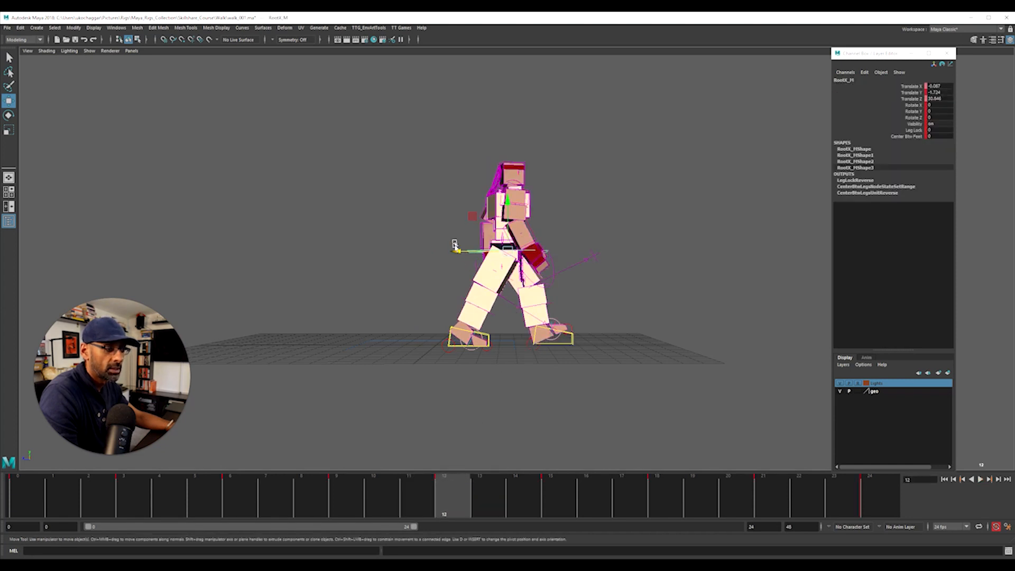
{"action": "left_click_drag", "start_coordinate": [457, 254], "coordinate": [457, 251]}
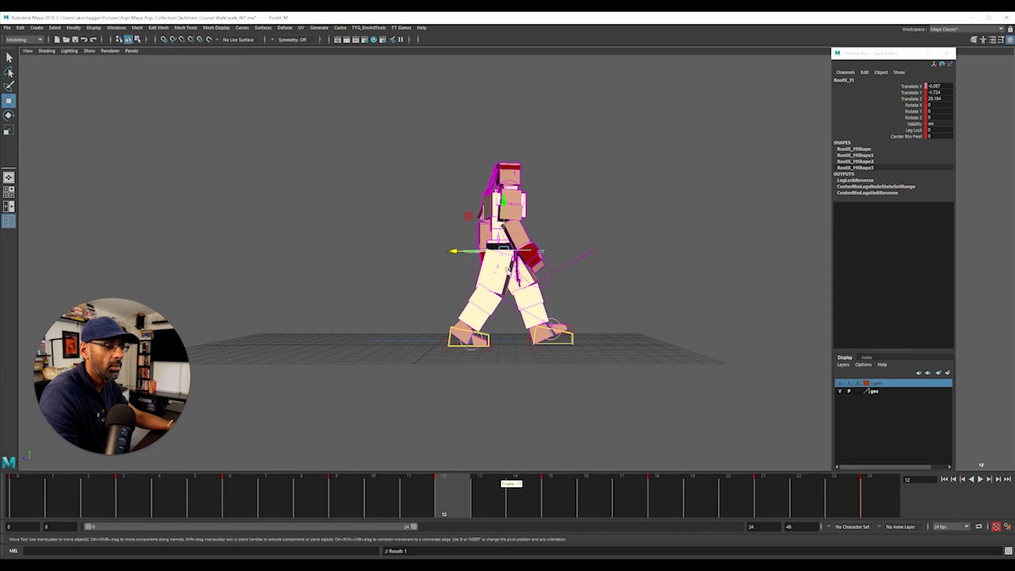
{"action": "middle_click_drag", "start_coordinate": [506, 211], "coordinate": [507, 205]}
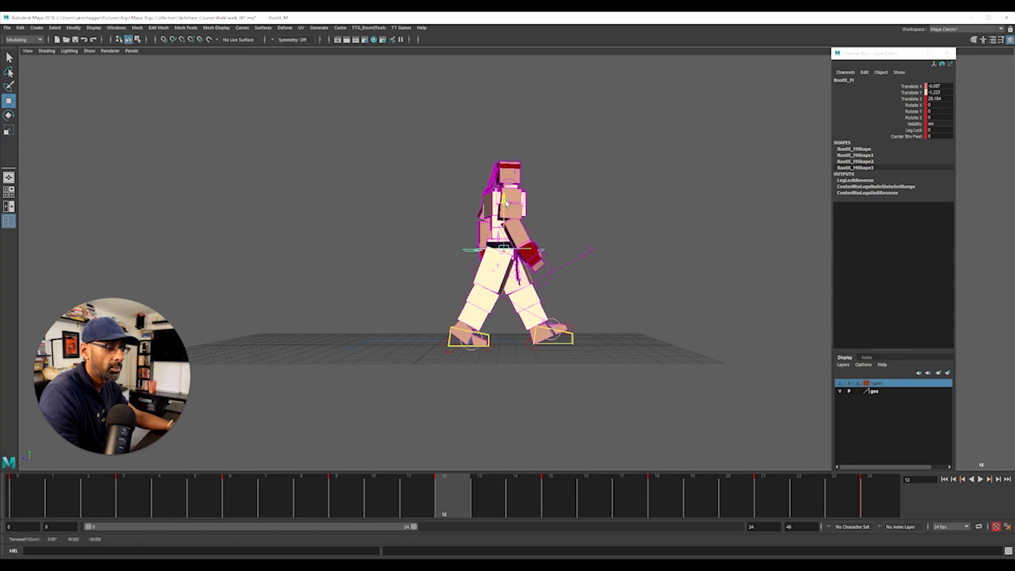
{"action": "left_click_drag", "start_coordinate": [506, 205], "coordinate": [506, 204]}
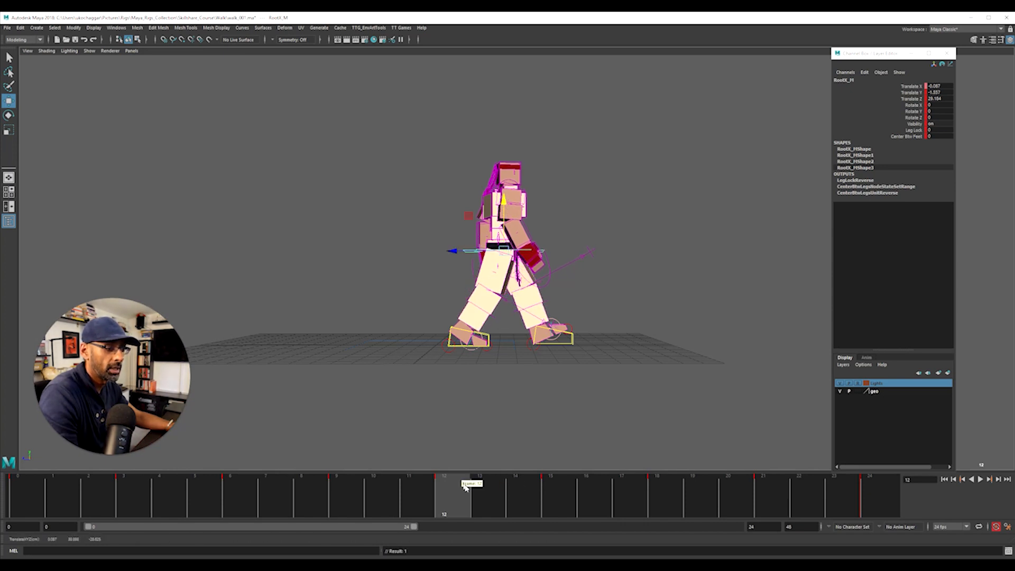
Play back the walk repeatedly and inspect RootX_M's Translate Z curve for even forward motion
{"action": "key", "text": "alt+v"}
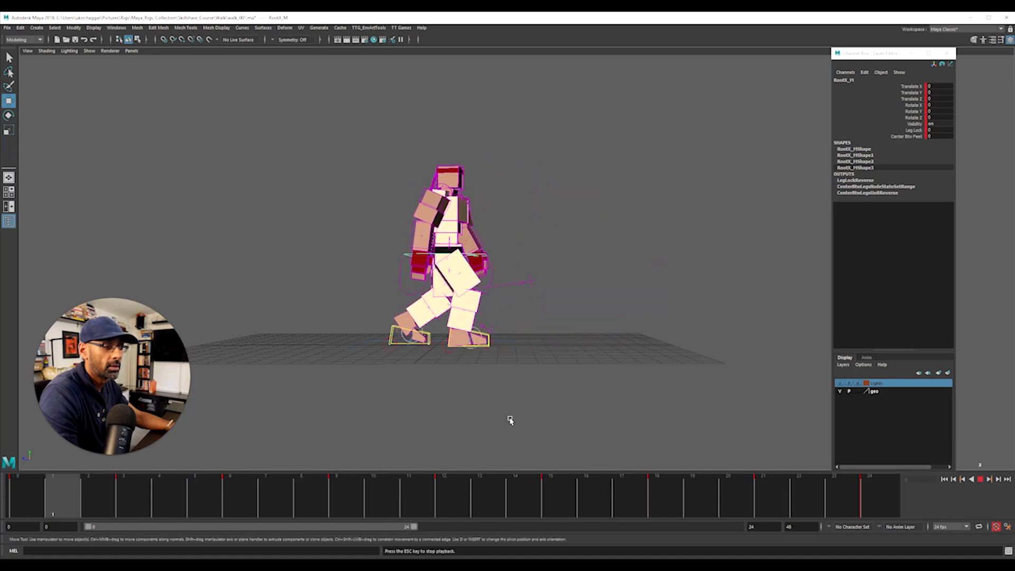
{"action": "mouse_move", "coordinate": [509, 417]}
{"action": "left_mouse_down", "text": "alt"}
{"action": "mouse_move", "coordinate": [497, 423]}
{"action": "mouse_move", "coordinate": [511, 408]}
{"action": "left_mouse_up", "text": "alt"}
{"action": "key", "text": "alt+v"}
{"action": "left_click_drag", "start_coordinate": [1014, 116], "coordinate": [439, 87]}
{"action": "left_click", "coordinate": [275, 162]}
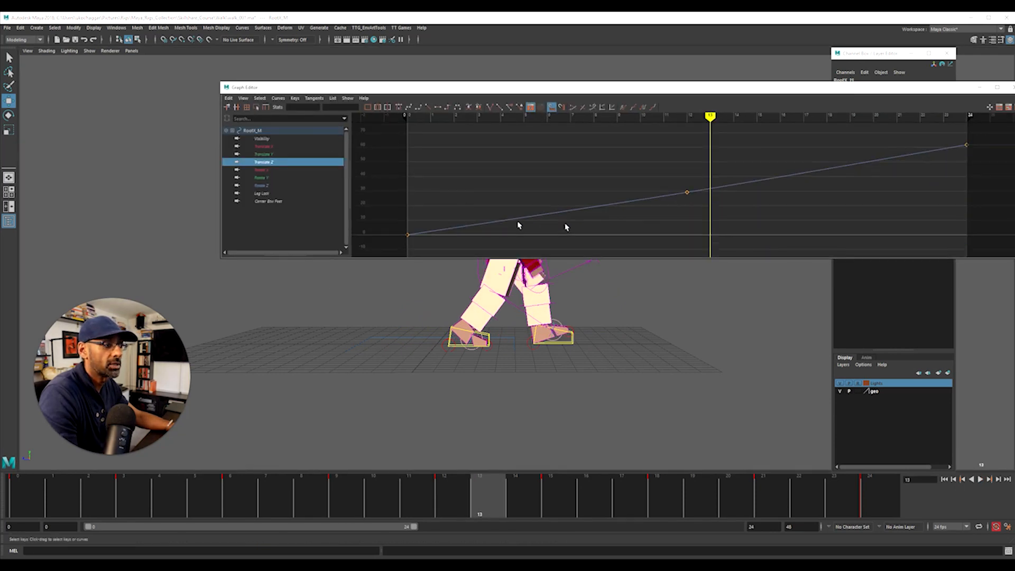
{"action": "left_click_drag", "start_coordinate": [679, 88], "coordinate": [1014, 90]}
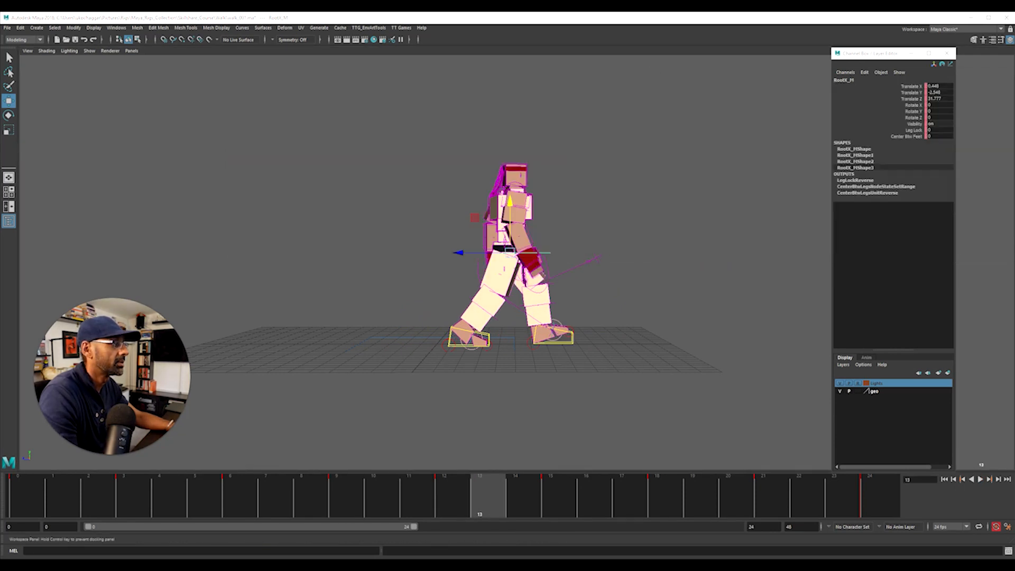
{"action": "key", "text": "alt+v"}
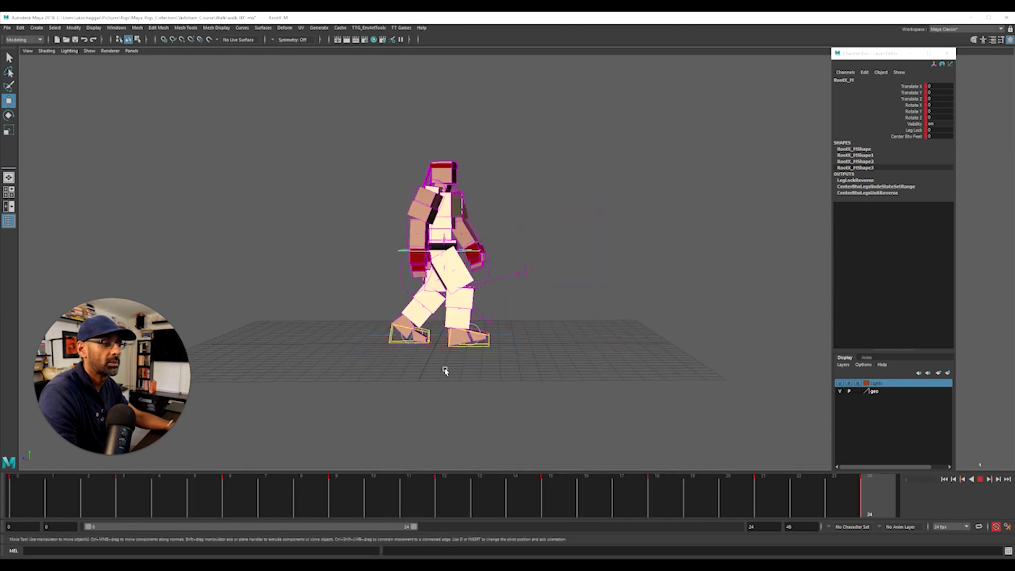
{"action": "key", "text": "alt+v"}
{"action": "key", "text": "alt+v"}
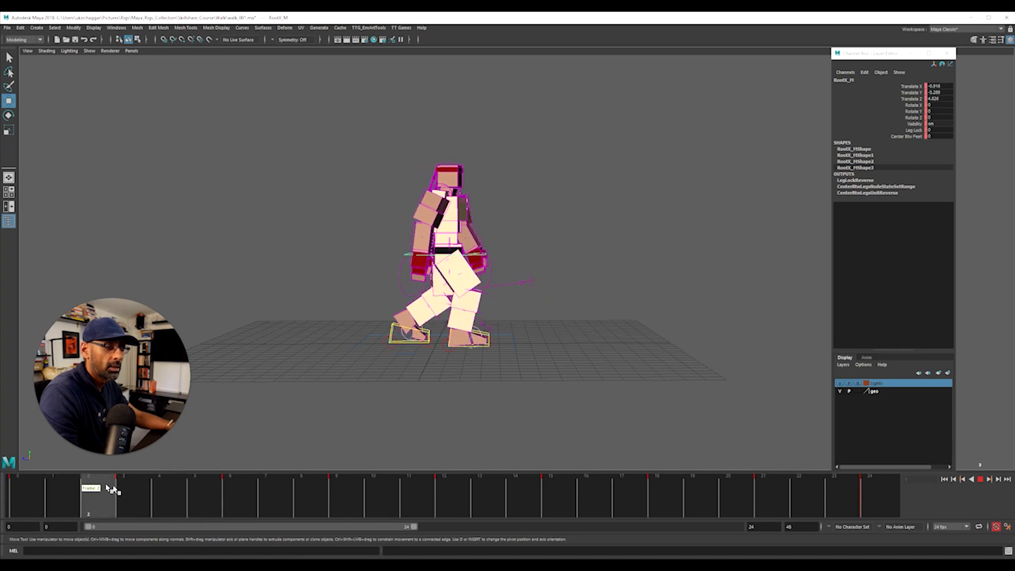
Raise RootX_M's low Translate Y keys at frames 3 and 15 to about -2.773 and review the motion up to frame 15
{"action": "key", "text": "alt+v"}
{"action": "key", "text": "ctrl+g"}
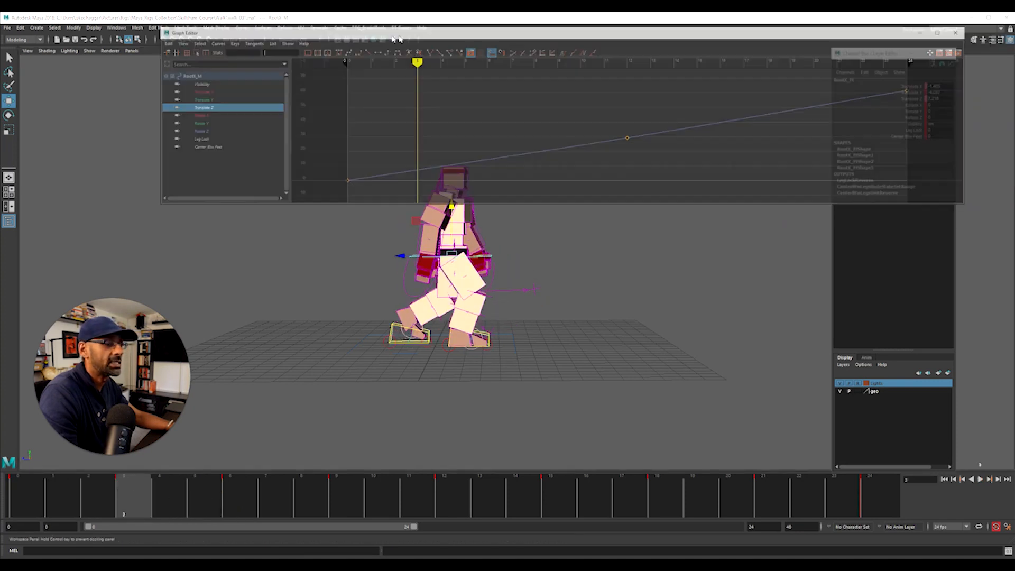
{"action": "left_click", "coordinate": [203, 119]}
{"action": "scroll", "coordinate": [428, 126], "scroll_direction": "down", "scroll_amount": 1}
{"action": "left_click_drag", "start_coordinate": [405, 206], "coordinate": [686, 219]}
{"action": "middle_click_drag", "start_coordinate": [686, 219], "coordinate": [693, 185]}
{"action": "key", "text": "alt+v"}
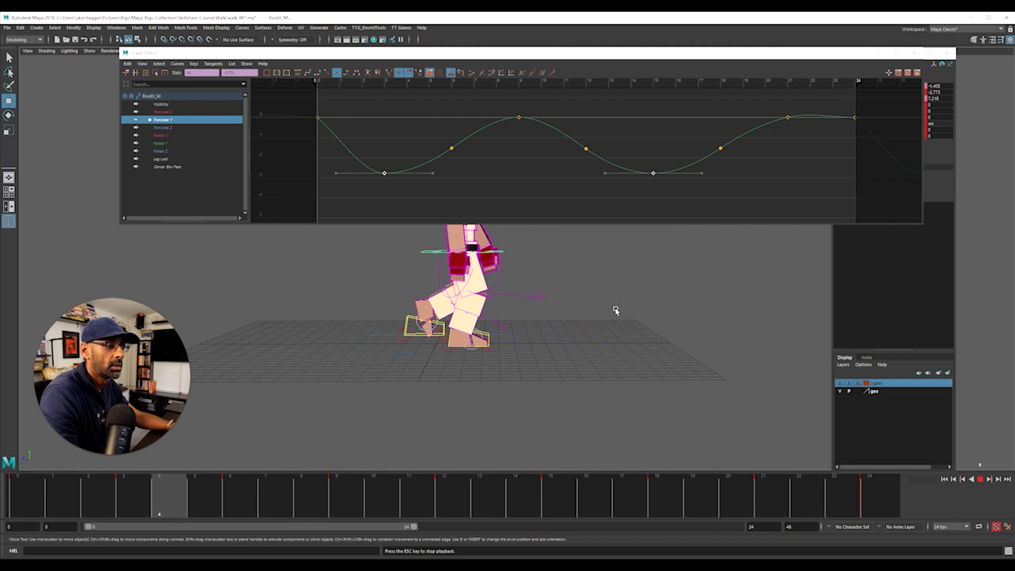
{"action": "key", "text": "Escape"}
{"action": "left_click", "coordinate": [437, 506]}
{"action": "left_click_drag", "start_coordinate": [437, 506], "coordinate": [562, 516]}
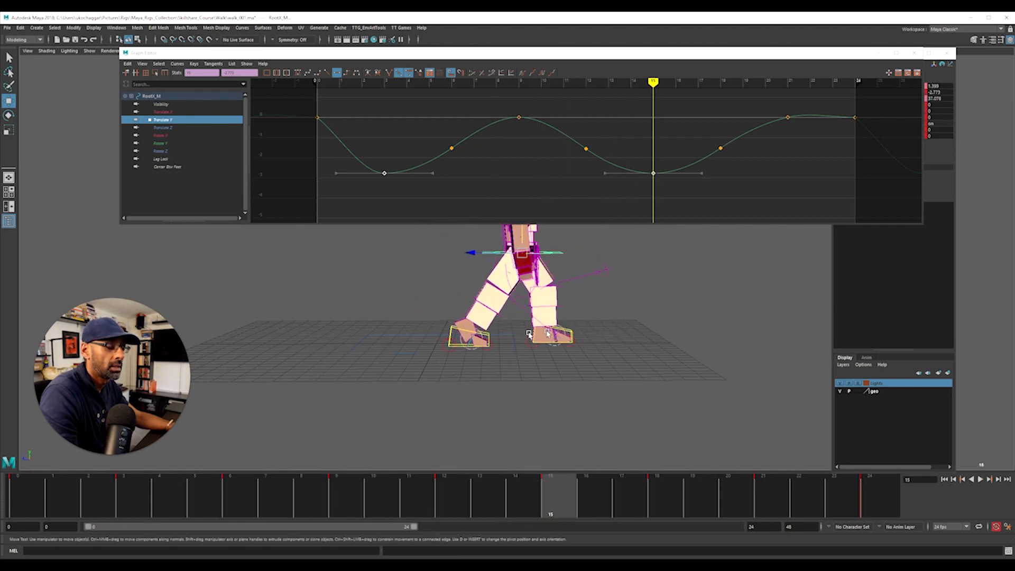
Try to raise the right toe-roll control's Rotate X key at frame 15, and undo the change
{"action": "left_click", "coordinate": [462, 343]}
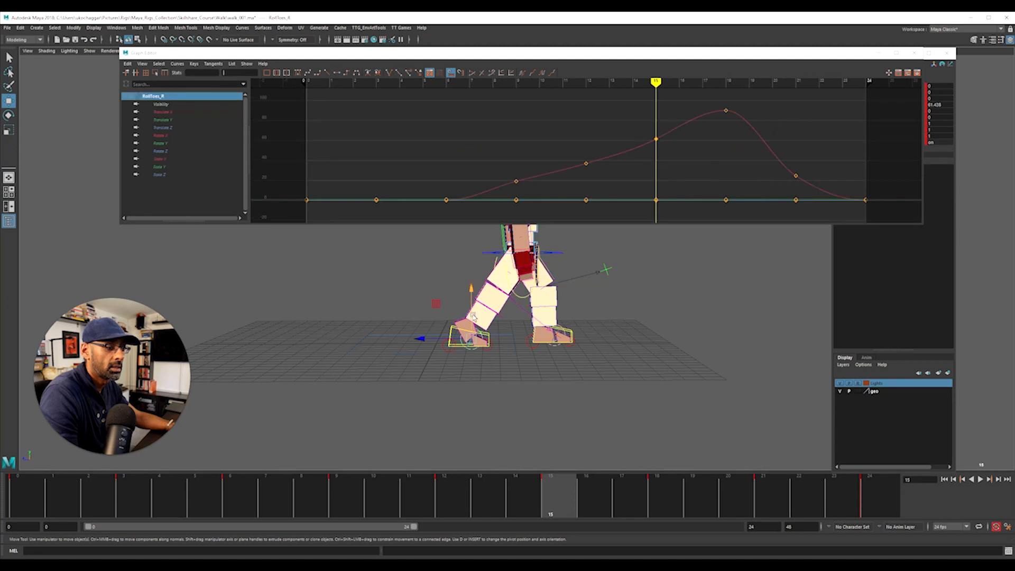
{"action": "left_click", "coordinate": [655, 139]}
{"action": "middle_click_drag", "start_coordinate": [678, 157], "coordinate": [678, 137]}
{"action": "key", "text": "ctrl+z"}
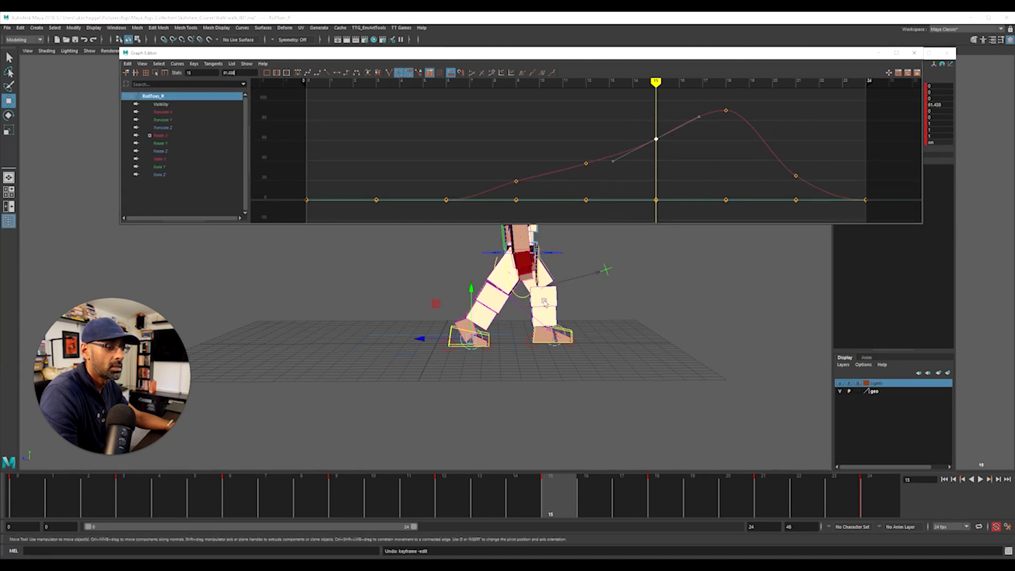
Shift RootX_M slightly back along Z to about 36.6 and lower it in Y to about -4.4 at frame 15
{"action": "left_click", "coordinate": [487, 255]}
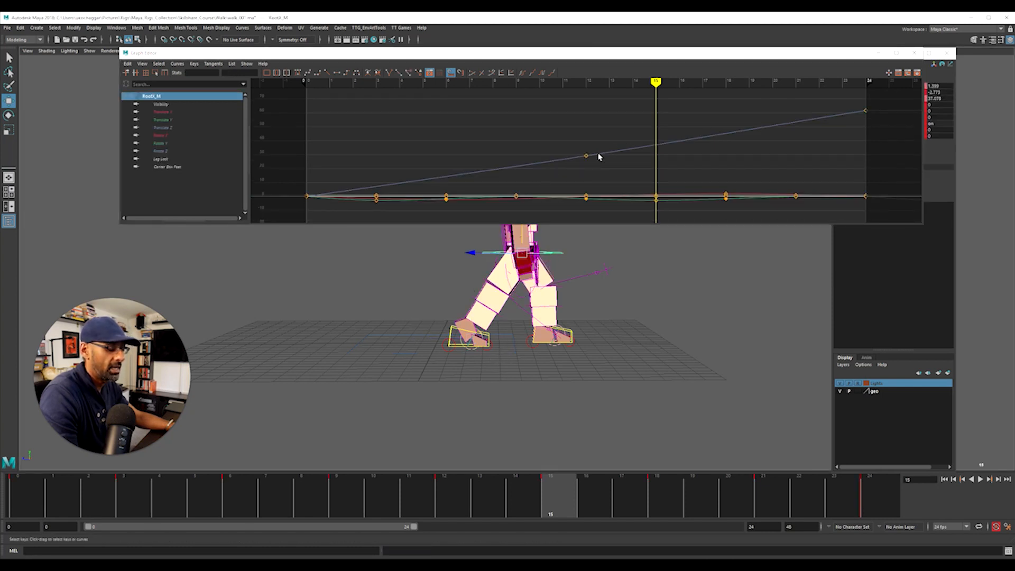
{"action": "left_click_drag", "start_coordinate": [470, 252], "coordinate": [521, 241]}
{"action": "key", "text": "ctrl+z"}
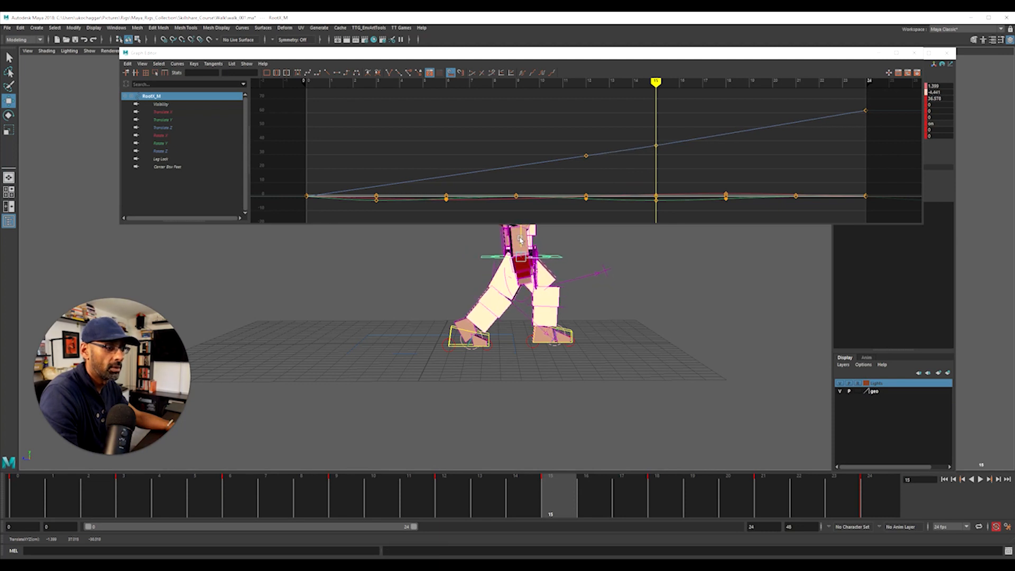
{"action": "left_click", "coordinate": [469, 257]}
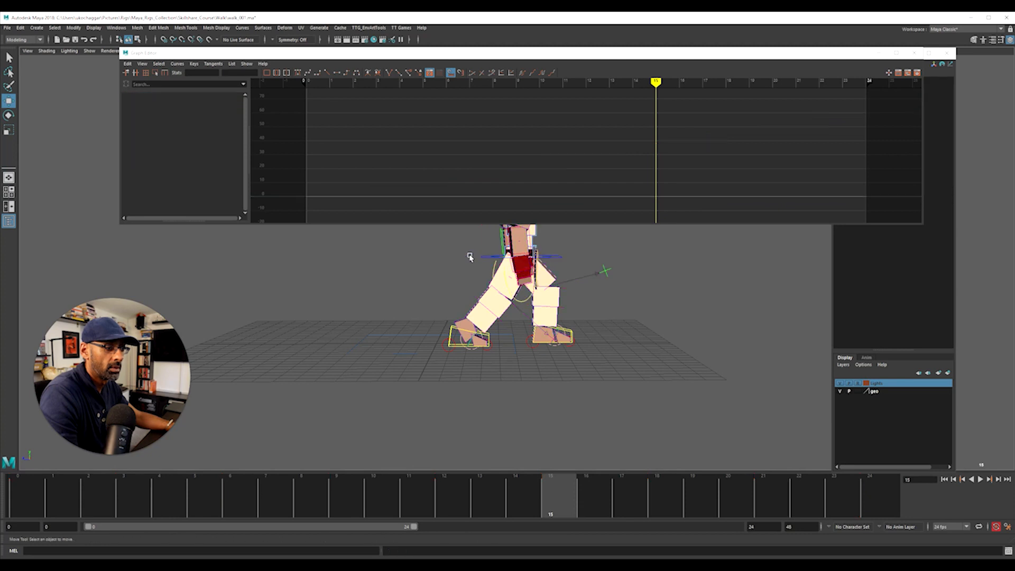
Reselect RootX_M, play back the walk, and check the pose at frame 15
{"action": "left_click", "coordinate": [486, 258]}
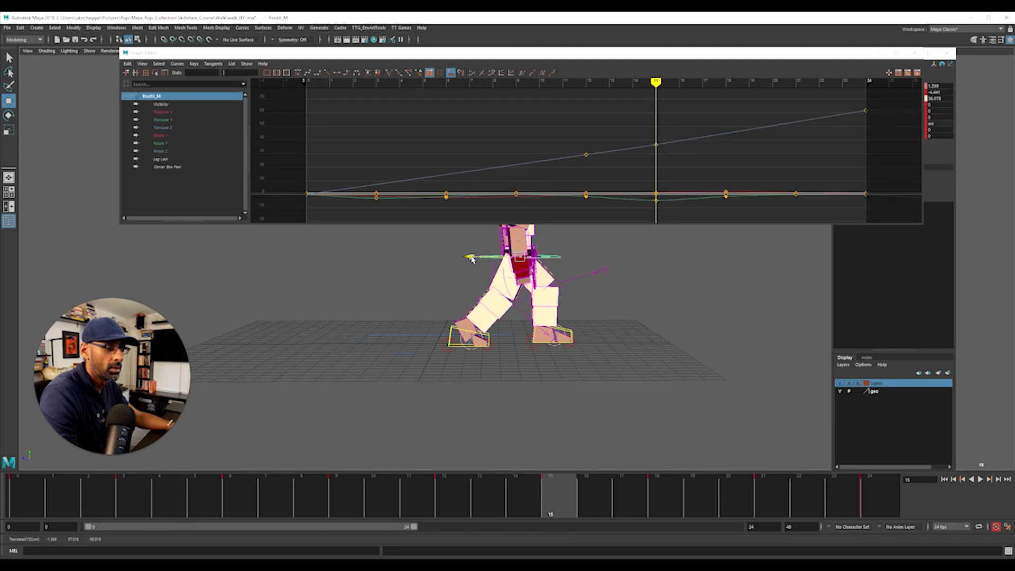
{"action": "left_click_drag", "start_coordinate": [461, 53], "coordinate": [461, 0]}
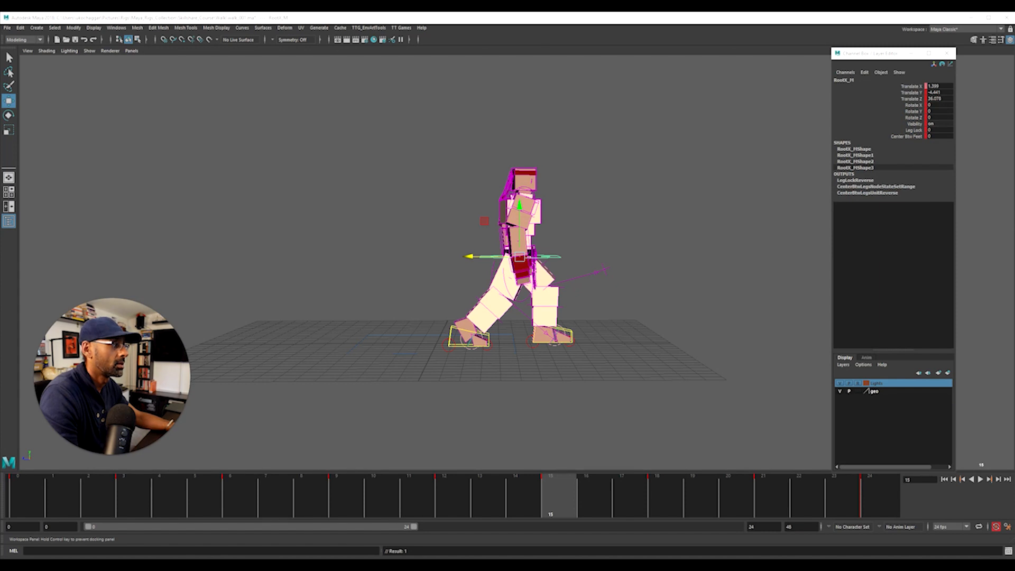
{"action": "key", "text": "alt+v"}
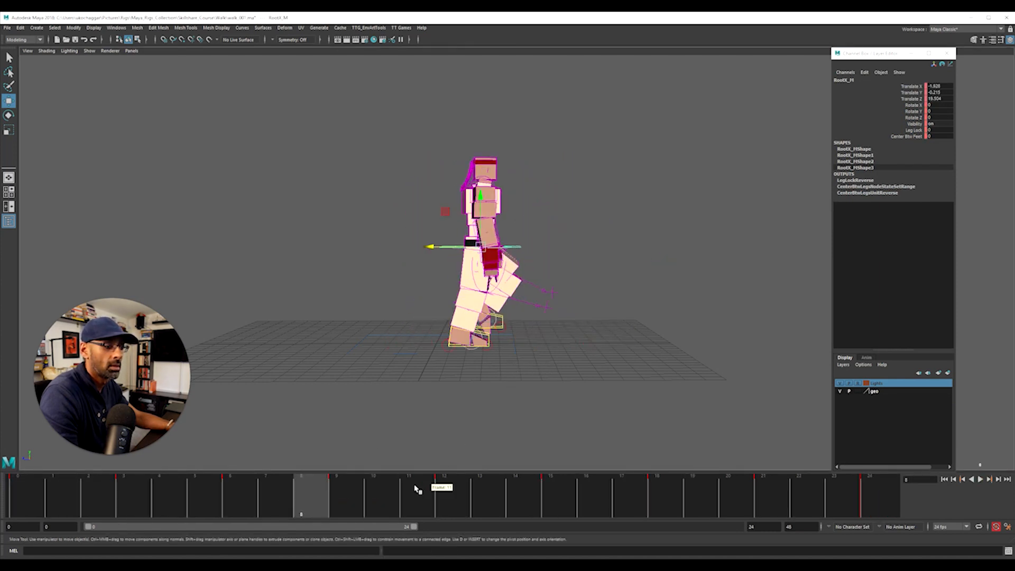
{"action": "left_click", "coordinate": [562, 505]}
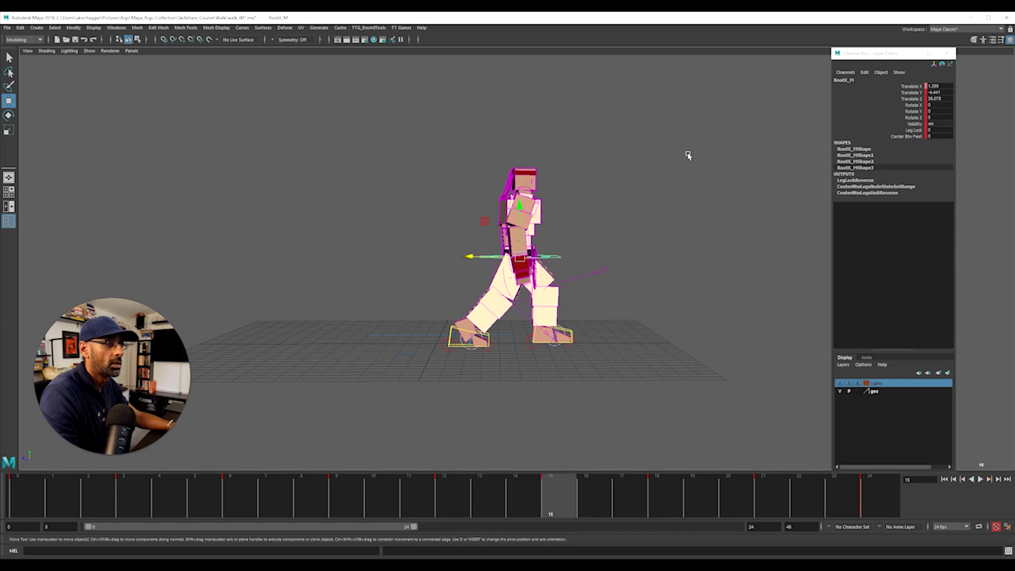
Set RootX_M's Translate Y key at frame 15 to -3.48, the same value as its low key at frame 3
{"action": "left_click_drag", "start_coordinate": [1014, 69], "coordinate": [317, 18]}
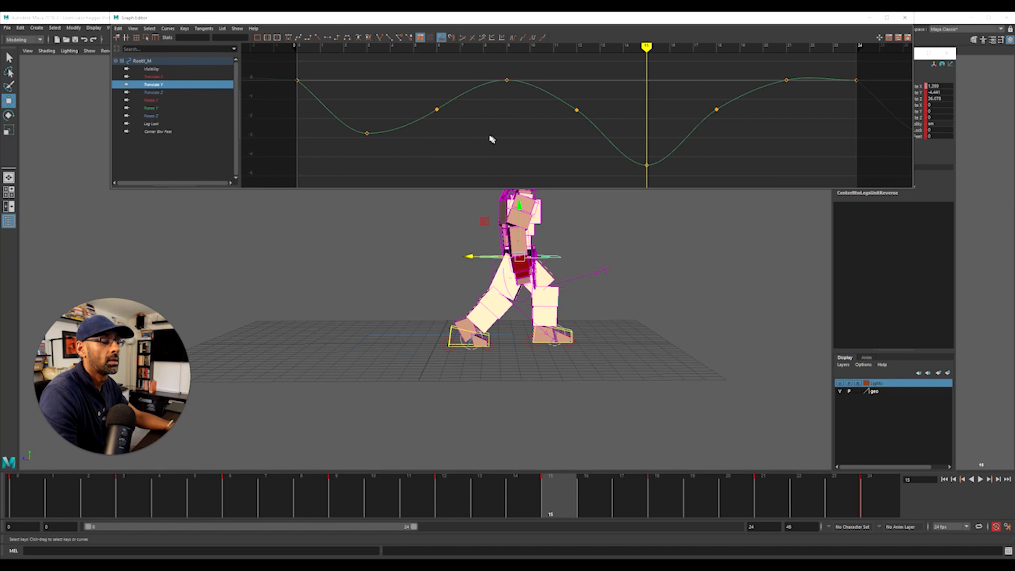
{"action": "scroll", "coordinate": [476, 138], "scroll_direction": "down", "scroll_amount": 4}
{"action": "middle_click_drag", "start_coordinate": [595, 170], "coordinate": [598, 151]}
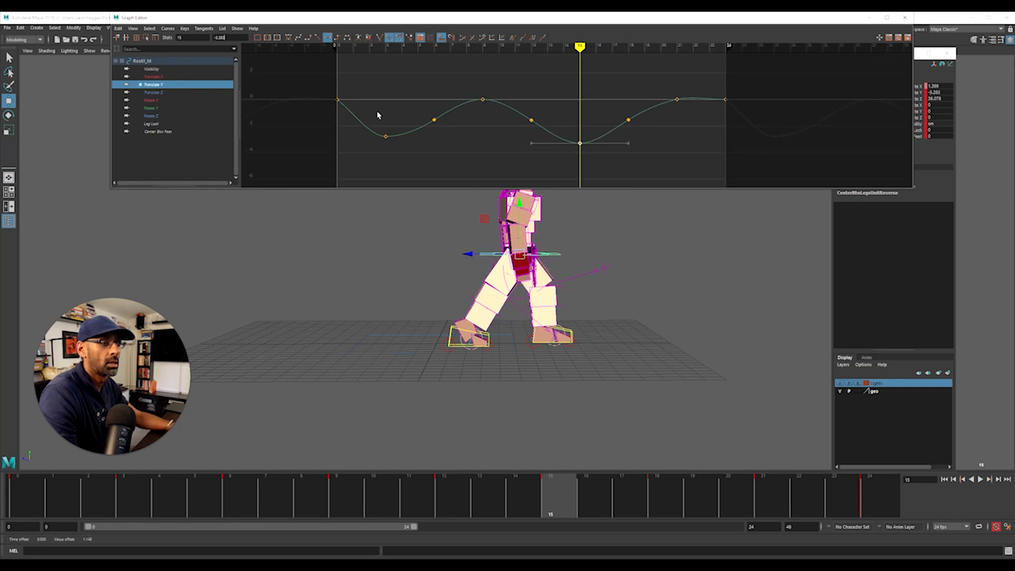
{"action": "key", "text": "ctrl+z"}
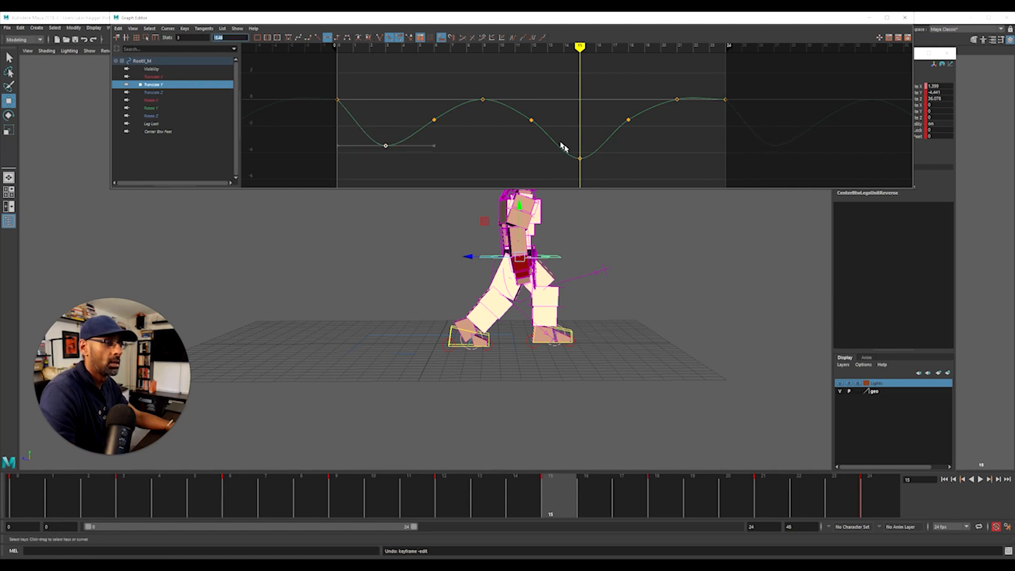
{"action": "type", "text": "-3.48"}
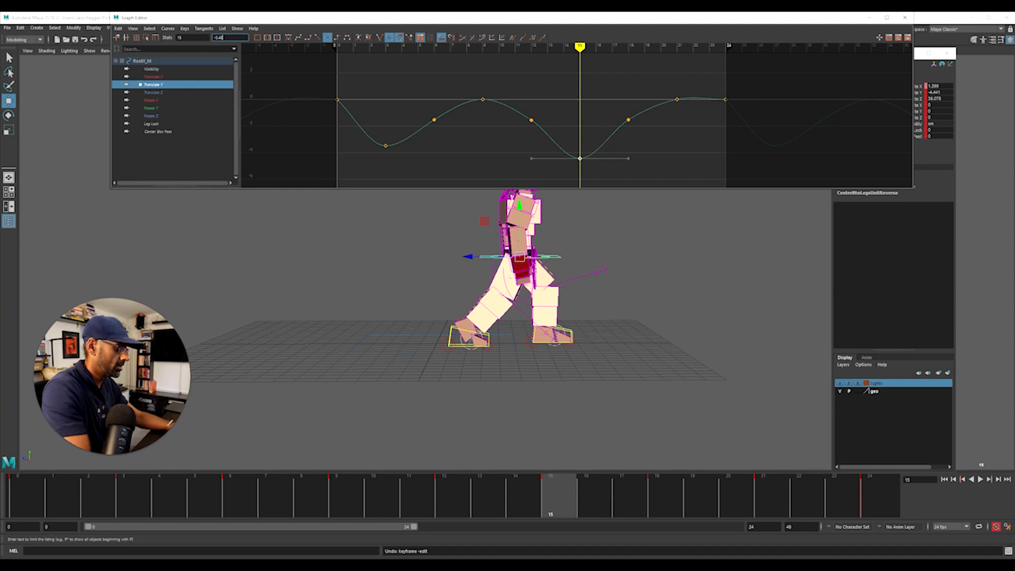
{"action": "key", "text": "Return"}
{"action": "mouse_move", "coordinate": [526, 502]}
{"action": "left_mouse_down"}
{"action": "mouse_move", "coordinate": [376, 503]}
{"action": "mouse_move", "coordinate": [522, 503]}
{"action": "left_mouse_up"}
{"action": "left_click_drag", "start_coordinate": [425, 20], "coordinate": [1014, 94]}
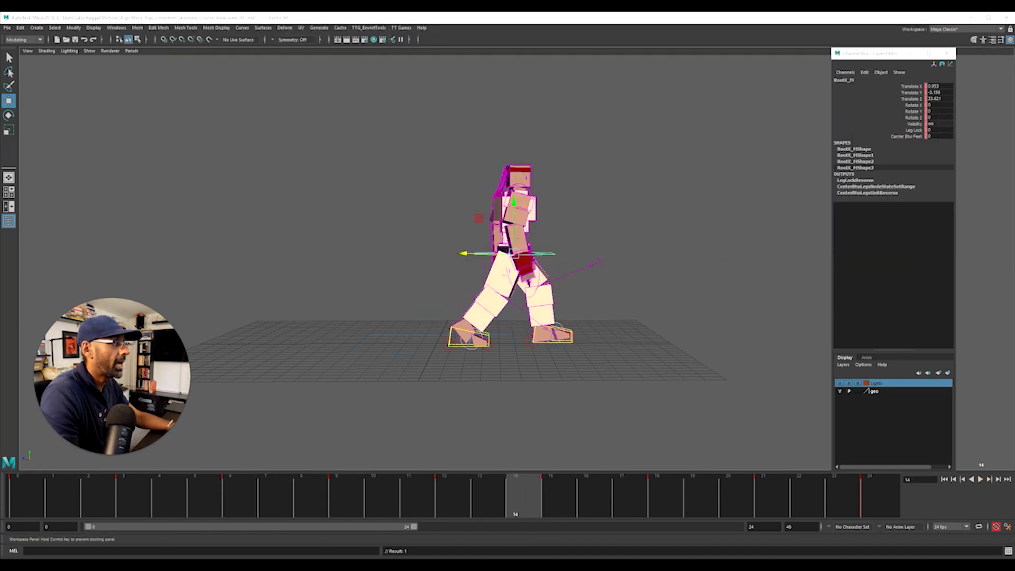
Try to adjust the right knee bend control BendKnee1_R at frame 15, and undo the change
{"action": "scroll", "coordinate": [707, 336], "scroll_direction": "up", "scroll_amount": 4}
{"action": "left_click_drag", "start_coordinate": [478, 511], "coordinate": [551, 510]}
{"action": "left_click", "coordinate": [403, 430]}
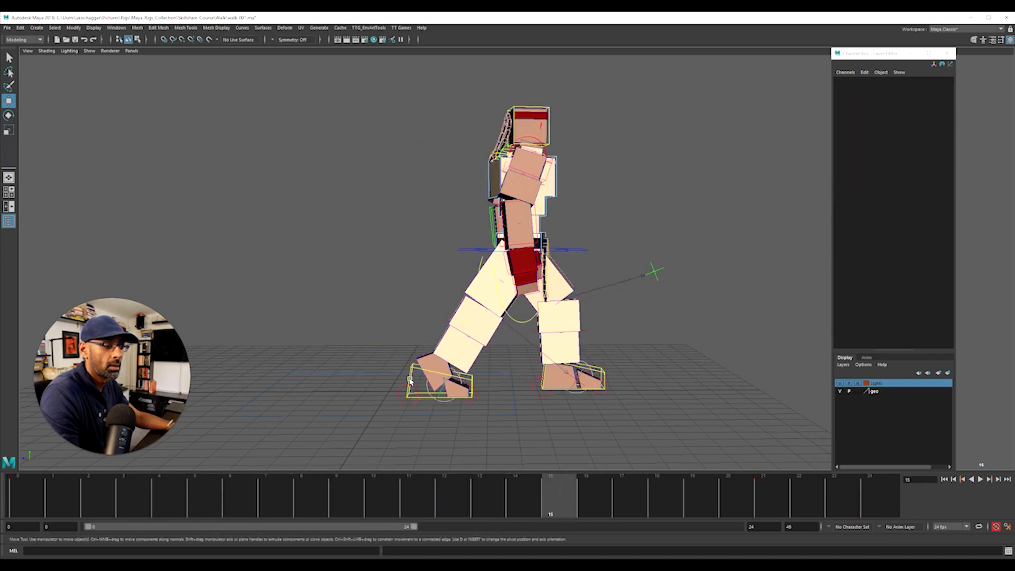
{"action": "left_click", "coordinate": [411, 380]}
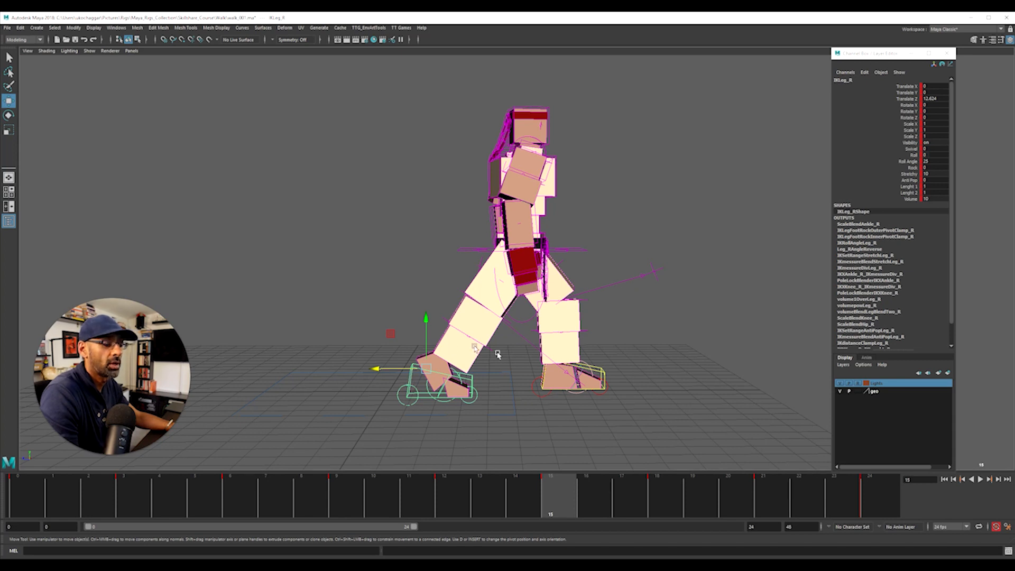
{"action": "left_click", "coordinate": [458, 314]}
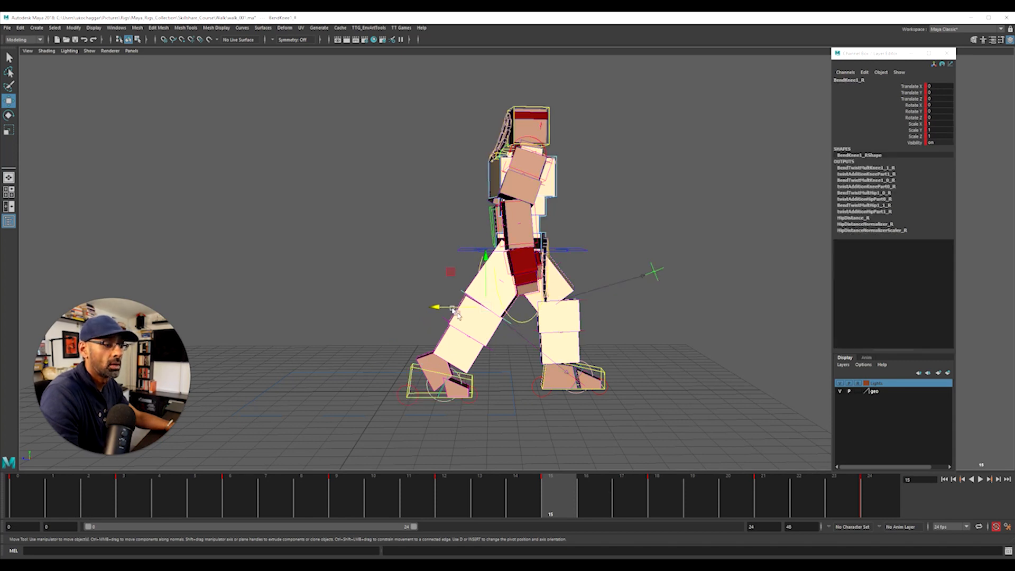
{"action": "left_click_drag", "start_coordinate": [446, 309], "coordinate": [435, 308]}
{"action": "left_click", "coordinate": [491, 271]}
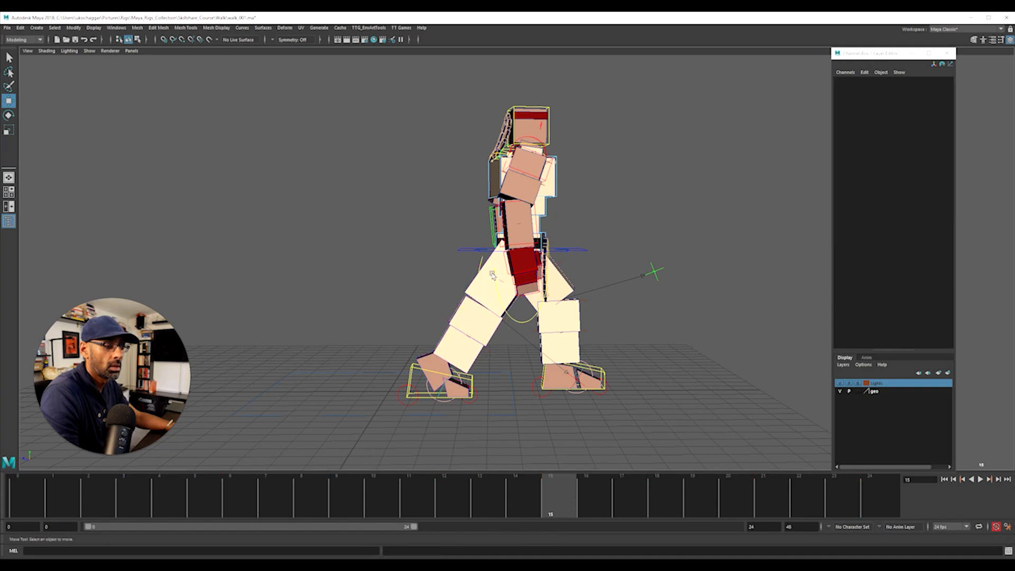
{"action": "left_click", "coordinate": [503, 286]}
{"action": "left_click", "coordinate": [365, 285]}
{"action": "left_click_drag", "start_coordinate": [367, 288], "coordinate": [465, 333], "text": "alt"}
{"action": "left_click", "coordinate": [527, 292]}
{"action": "key", "text": "ctrl+z"}
Move RootX_M back along Z to about 34.9 at frame 15 and play back the walk
{"action": "left_click", "coordinate": [601, 260]}
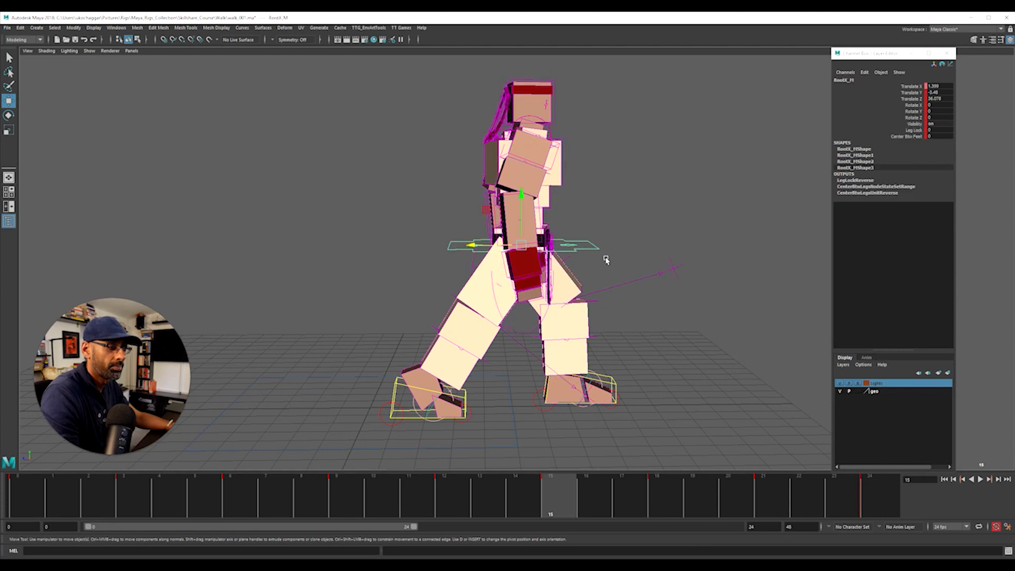
{"action": "left_click_drag", "start_coordinate": [470, 249], "coordinate": [465, 246]}
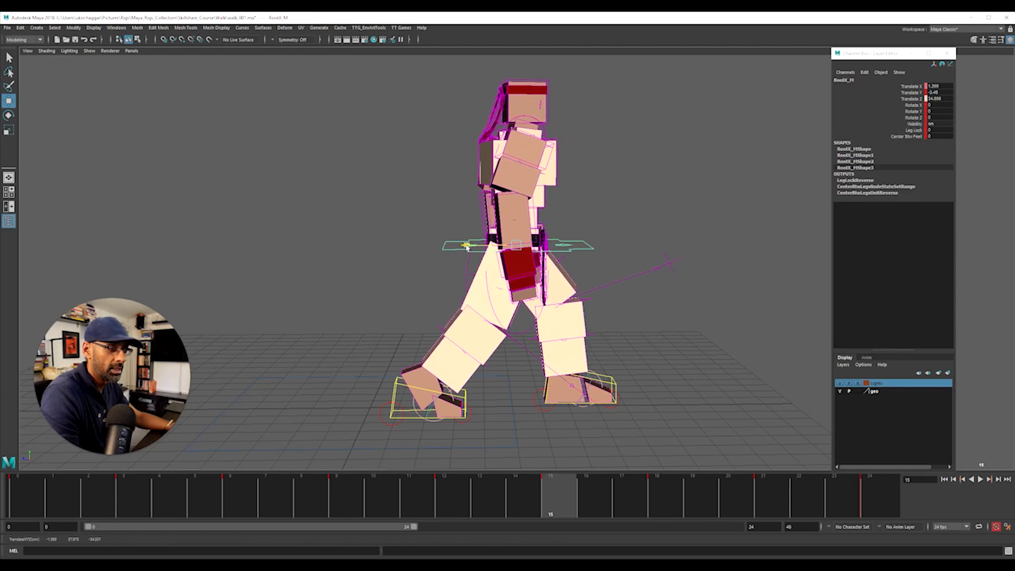
{"action": "key", "text": "alt+v"}
{"action": "left_click_drag", "start_coordinate": [580, 509], "coordinate": [27, 487]}
{"action": "right_click_drag", "start_coordinate": [625, 333], "coordinate": [370, 335], "text": "alt"}
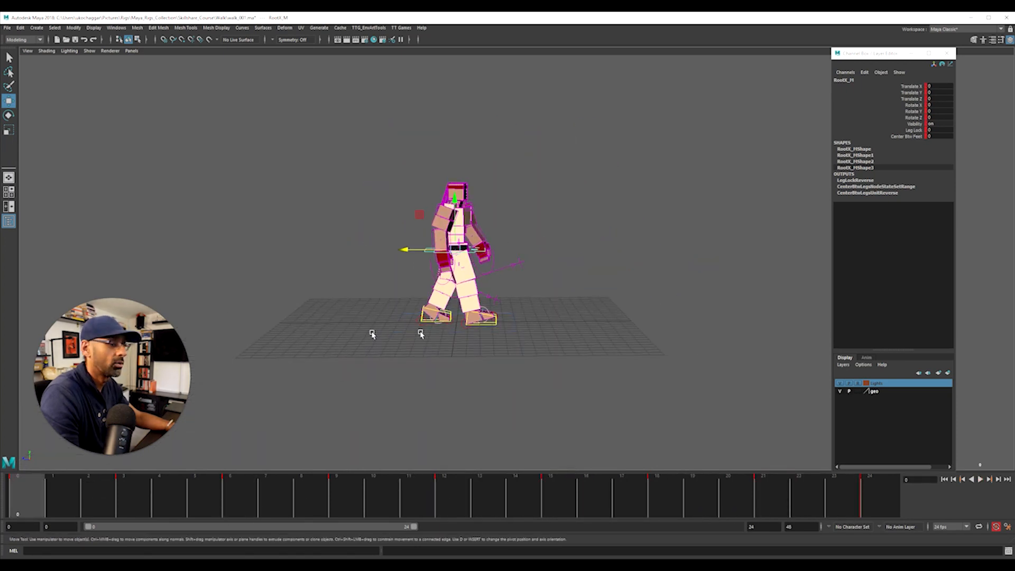
{"action": "key", "text": "alt+v"}
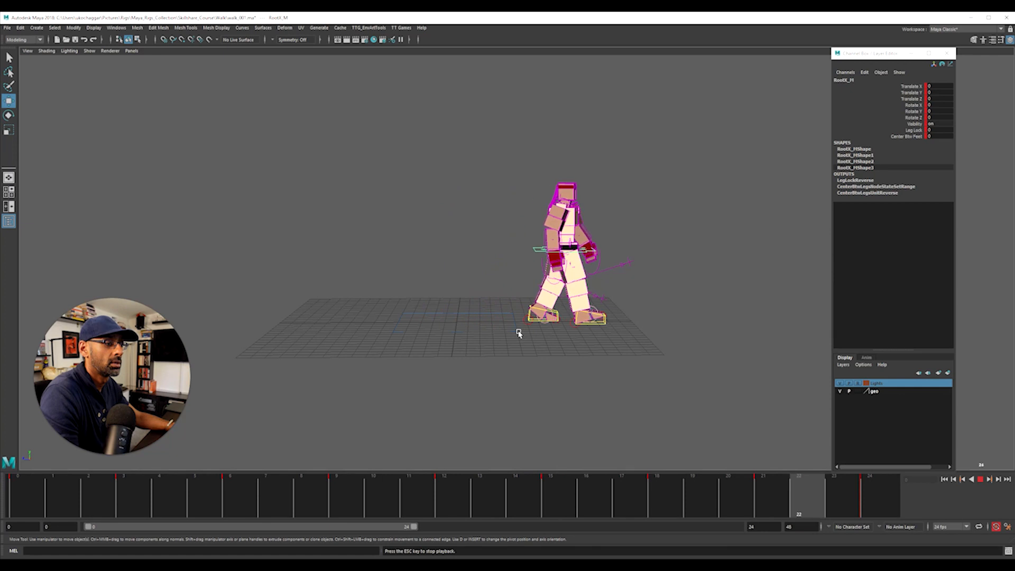
{"action": "key", "text": "Escape"}
Remove RootX_M's Translate Z key at frame 15 to even out the forward motion, and replay the walk
{"action": "left_click_drag", "start_coordinate": [524, 499], "coordinate": [583, 511]}
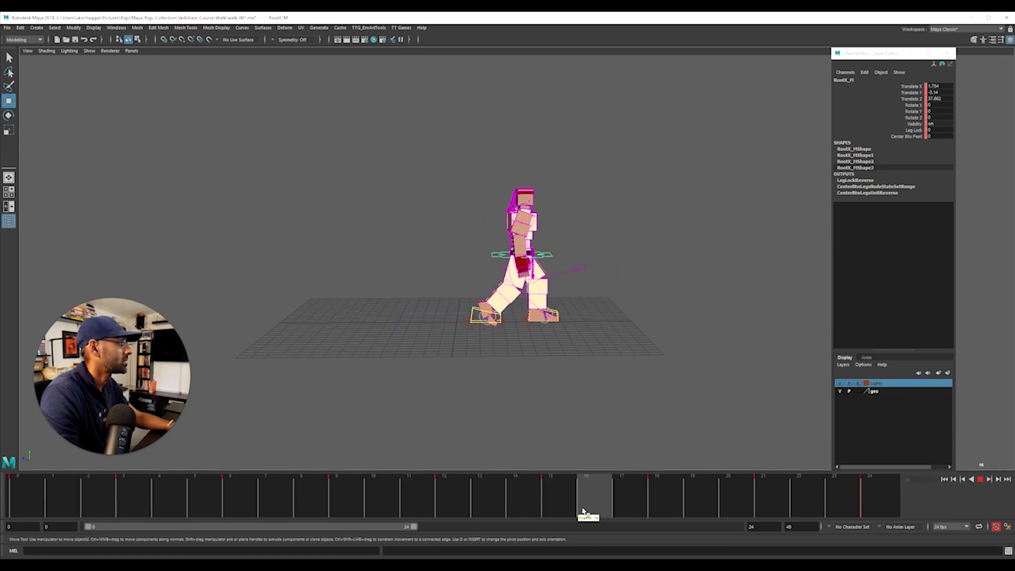
{"action": "left_click", "coordinate": [555, 492]}
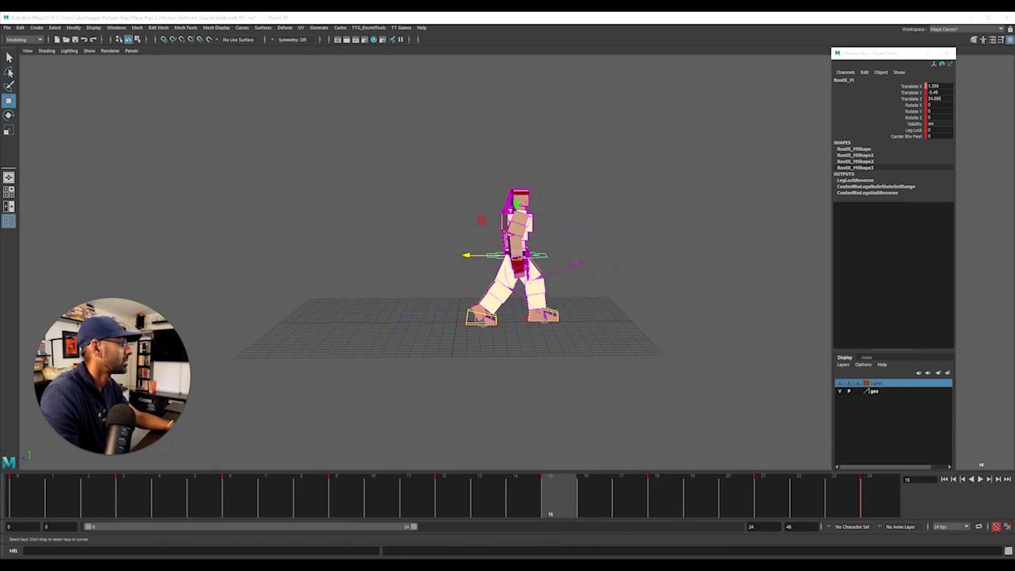
{"action": "key", "text": "ctrl+z"}
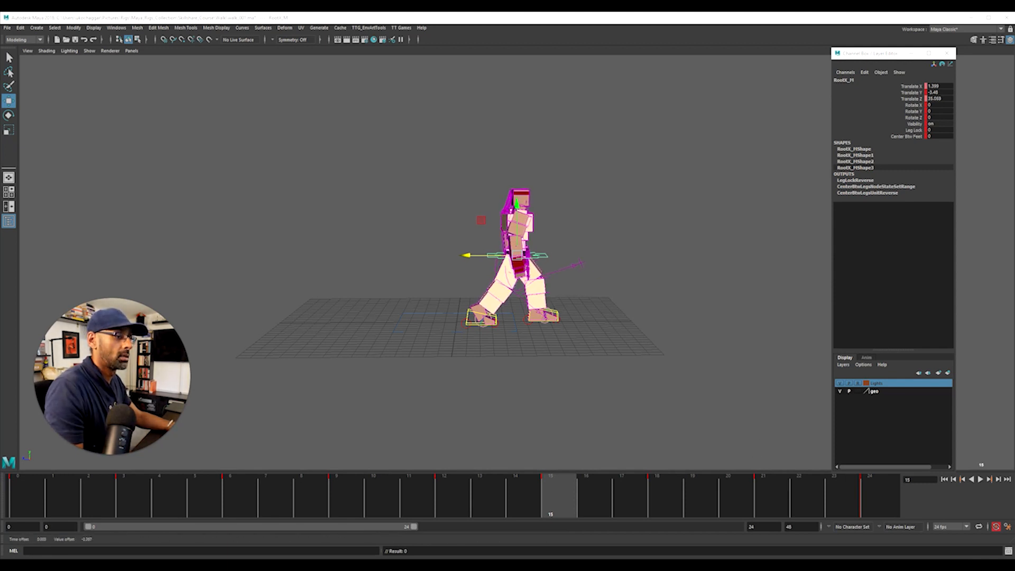
{"action": "key", "text": "alt+v"}
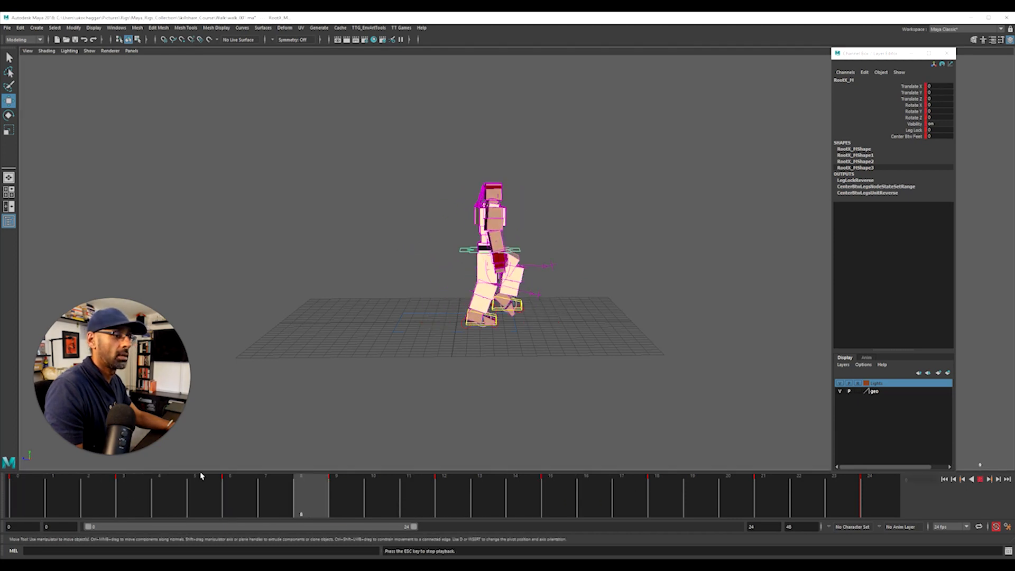
{"action": "scroll", "coordinate": [485, 392], "scroll_direction": "up", "scroll_amount": 2}
{"action": "left_click_drag", "start_coordinate": [490, 392], "coordinate": [483, 388], "text": "alt"}
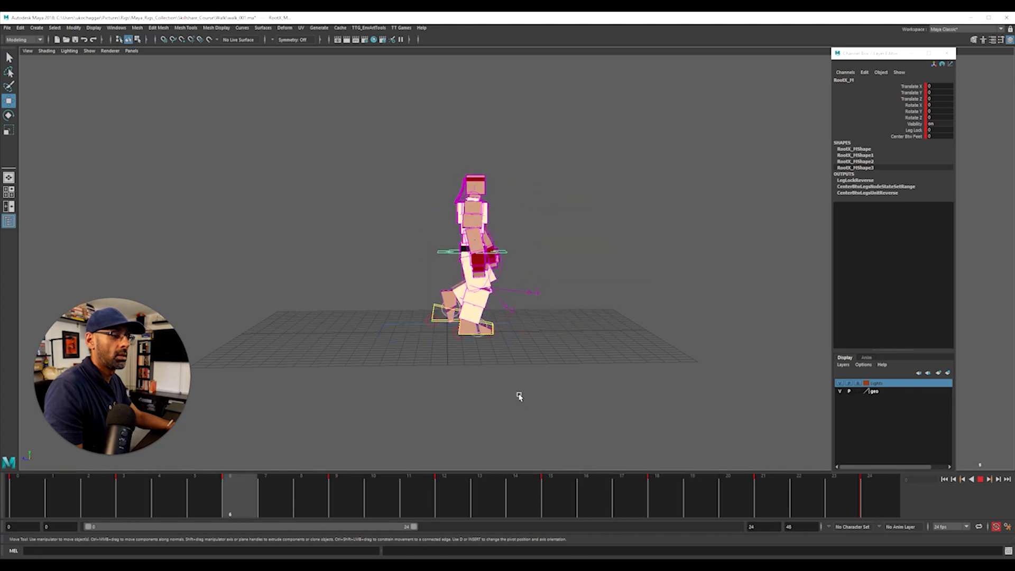
Lower RootX_M's Translate Z key at frame 12 to about 26.9 and review the walk in playback
{"action": "left_click_drag", "start_coordinate": [1014, 159], "coordinate": [507, 110]}
{"action": "key", "text": "Escape"}
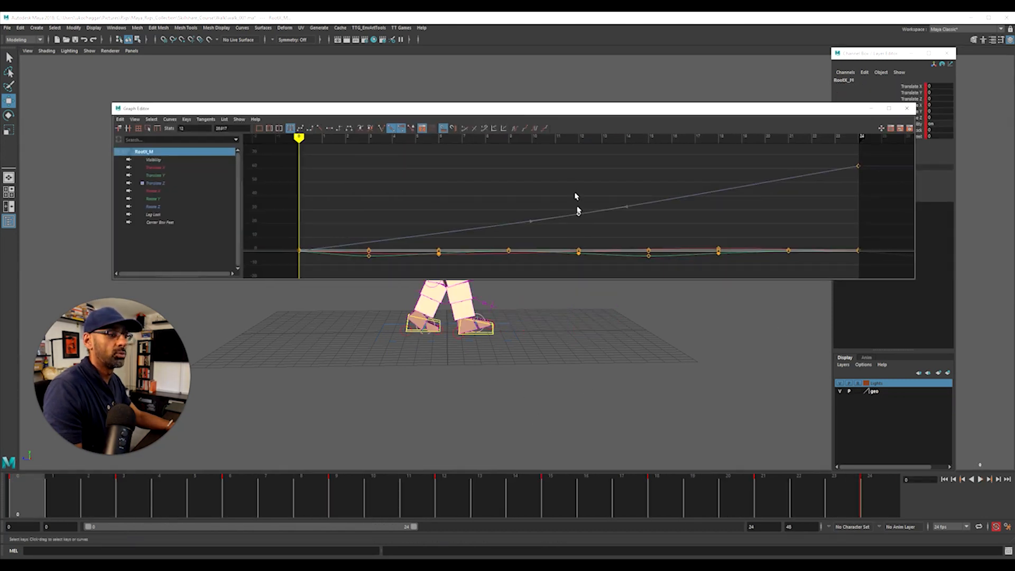
{"action": "middle_click_drag", "start_coordinate": [583, 221], "coordinate": [583, 224], "text": "shift"}
{"action": "left_click_drag", "start_coordinate": [527, 111], "coordinate": [1014, 158]}
{"action": "key", "text": "alt+v"}
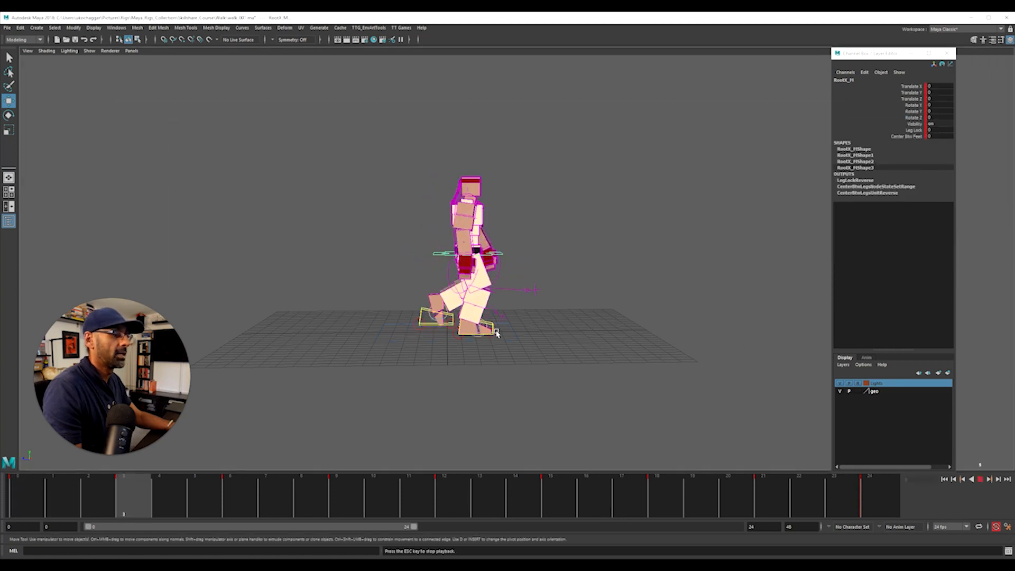
{"action": "left_click_drag", "start_coordinate": [444, 338], "coordinate": [428, 346], "text": "alt"}
{"action": "right_click_drag", "start_coordinate": [428, 346], "coordinate": [455, 347], "text": "alt"}
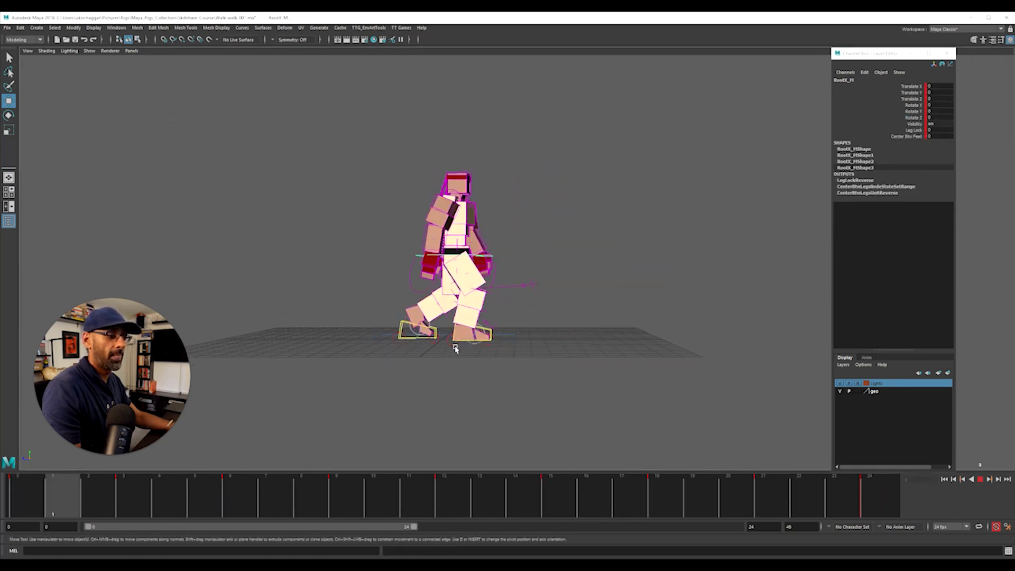
Lower IKLeg_L's Translate Z keys from frame 12 through 24 to about 43.1, and check its Translate Y curve
{"action": "left_click_drag", "start_coordinate": [476, 494], "coordinate": [451, 518]}
{"action": "left_click", "coordinate": [570, 336]}
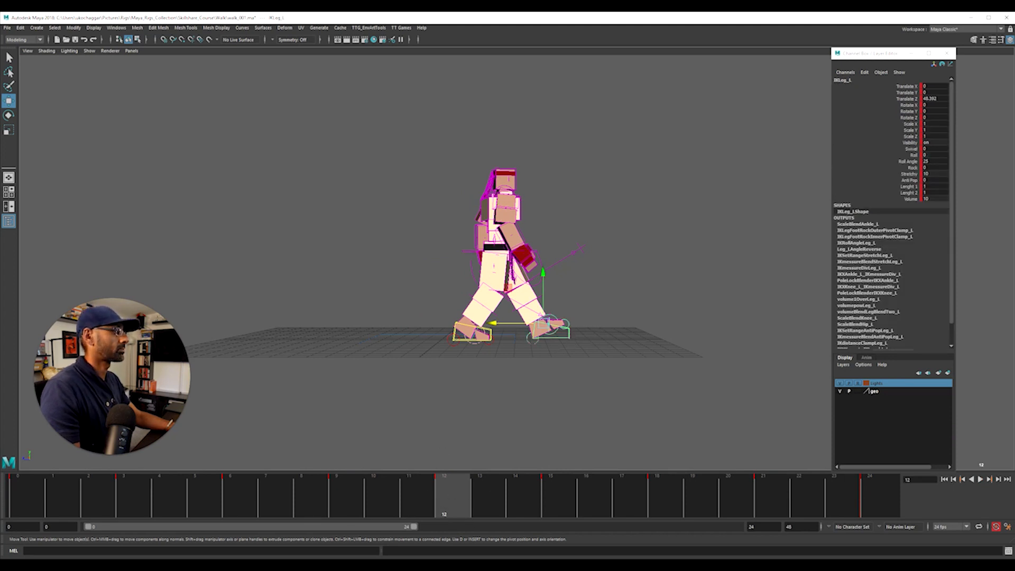
{"action": "left_click_drag", "start_coordinate": [315, 85], "coordinate": [228, 49]}
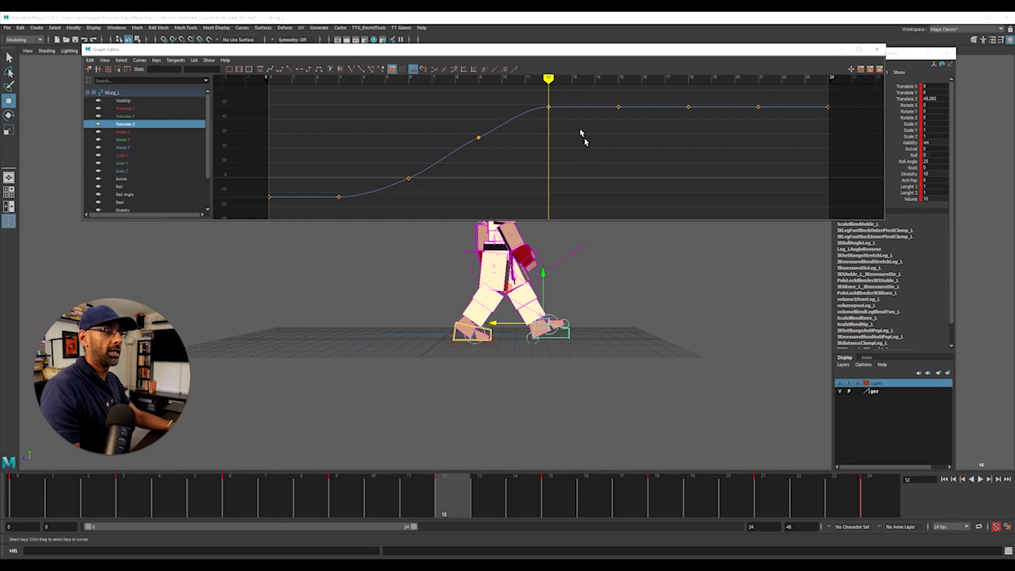
{"action": "left_click_drag", "start_coordinate": [563, 105], "coordinate": [792, 151]}
{"action": "middle_click_drag", "start_coordinate": [769, 155], "coordinate": [769, 162], "text": "shift"}
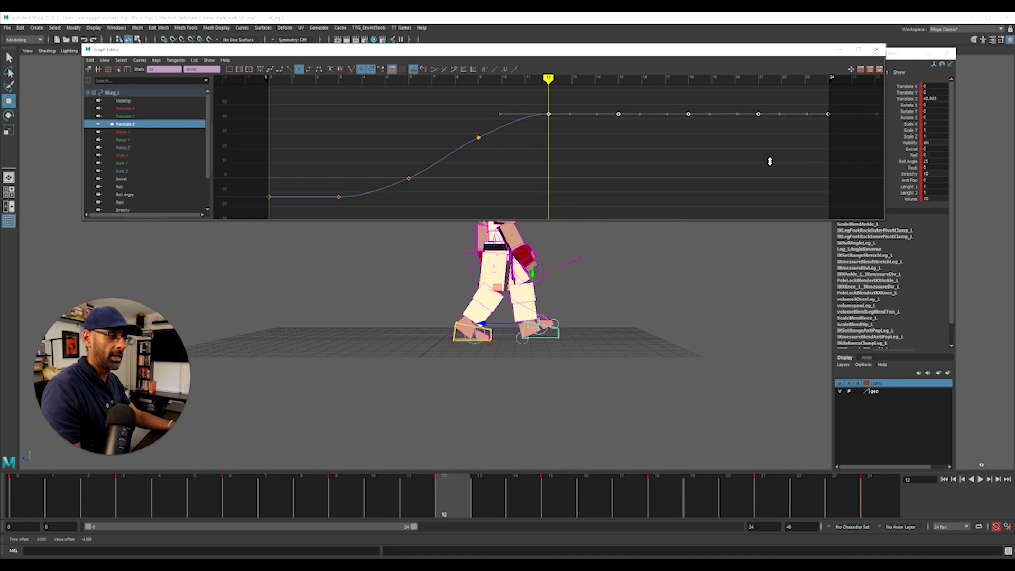
{"action": "left_click", "coordinate": [124, 116]}
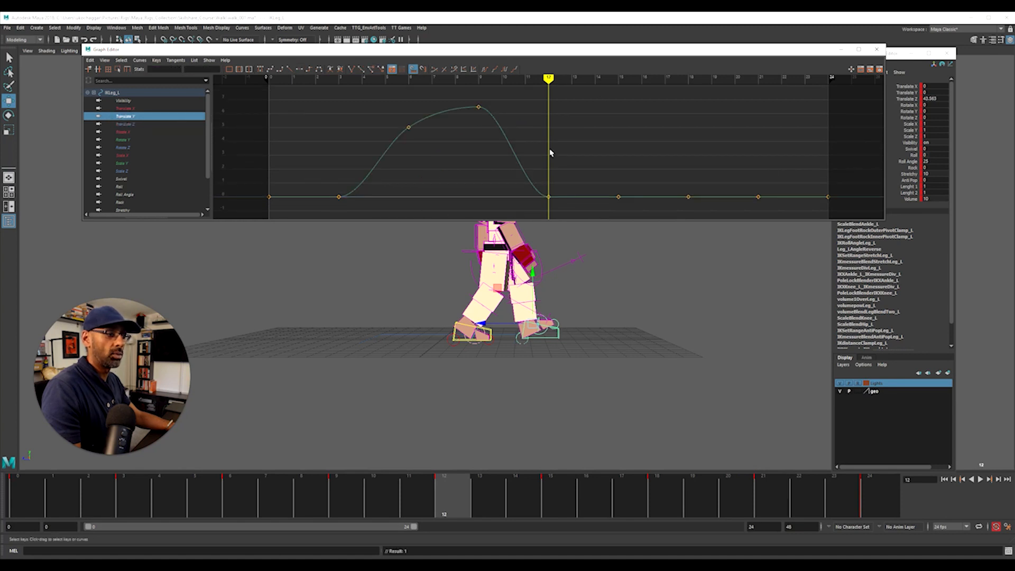
Raise RootX_M's Translate Y key at frame 12 to about -0.48
{"action": "left_click", "coordinate": [464, 253]}
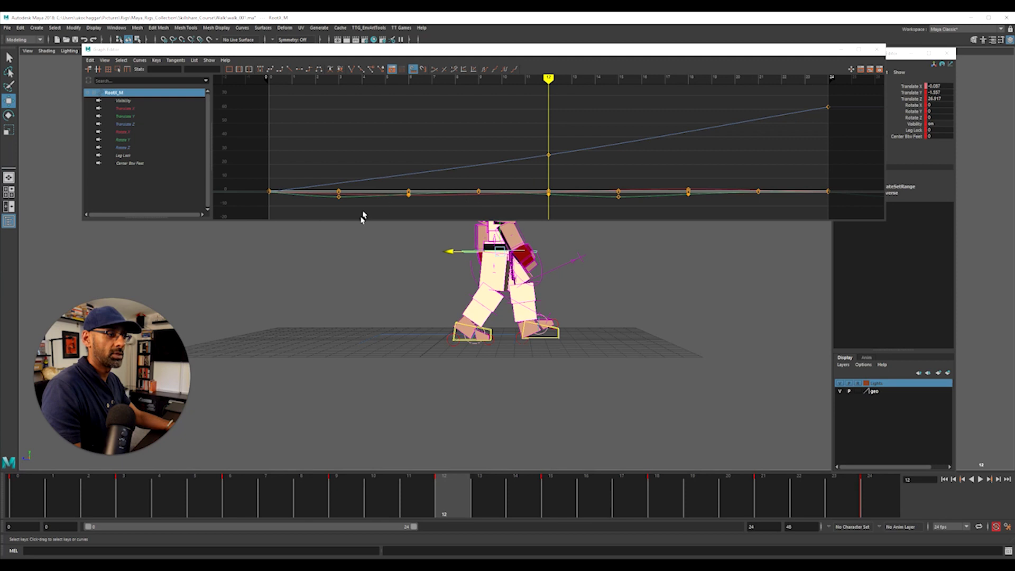
{"action": "left_click", "coordinate": [457, 253]}
{"action": "left_click", "coordinate": [464, 253]}
{"action": "left_click", "coordinate": [124, 116]}
{"action": "key", "text": "f"}
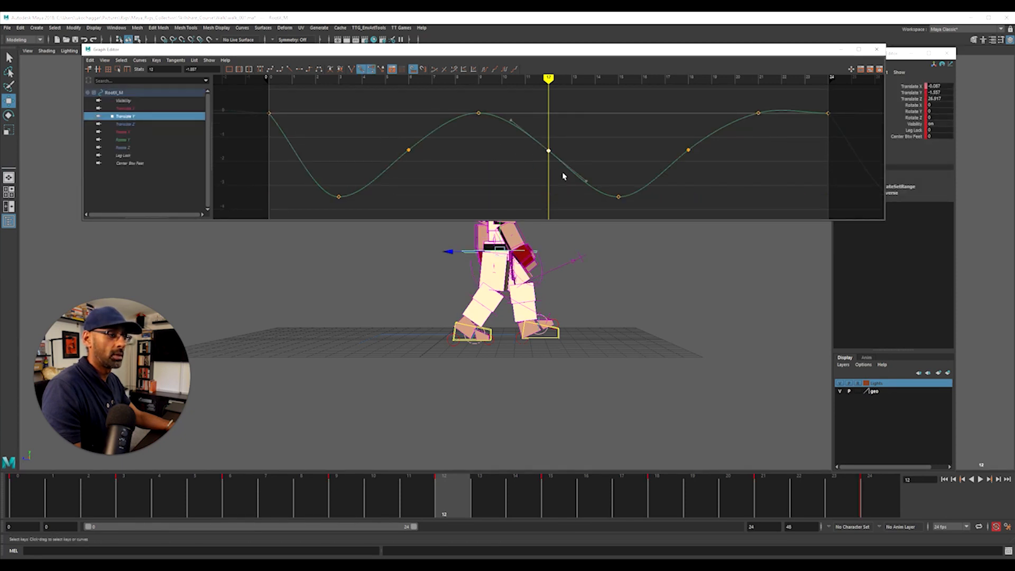
{"action": "middle_click_drag", "start_coordinate": [562, 166], "coordinate": [566, 145]}
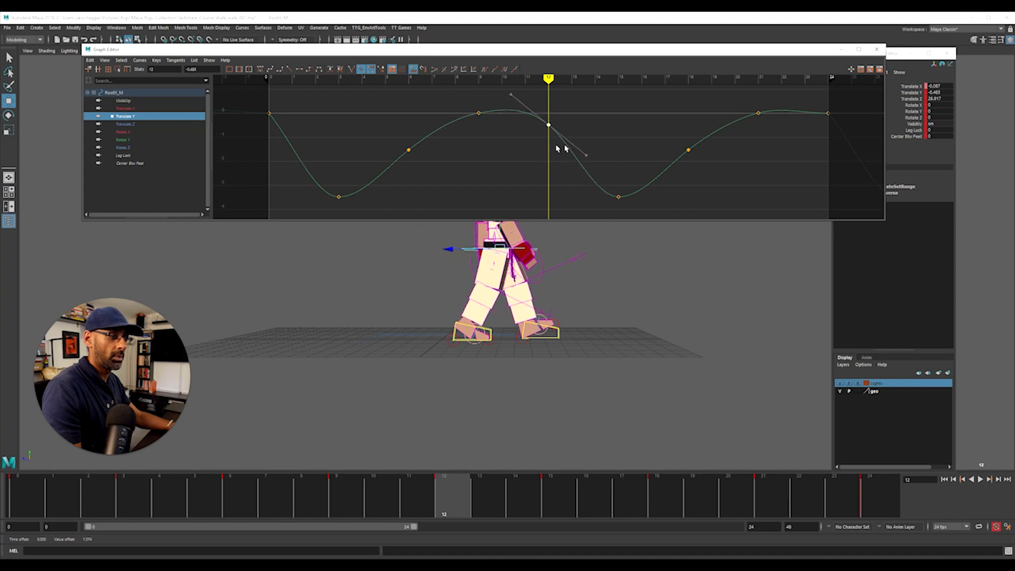
Raise RootX_M's Translate Y key at frame 9 to about 0.47 and frame the whole character
{"action": "left_click_drag", "start_coordinate": [482, 512], "coordinate": [343, 508]}
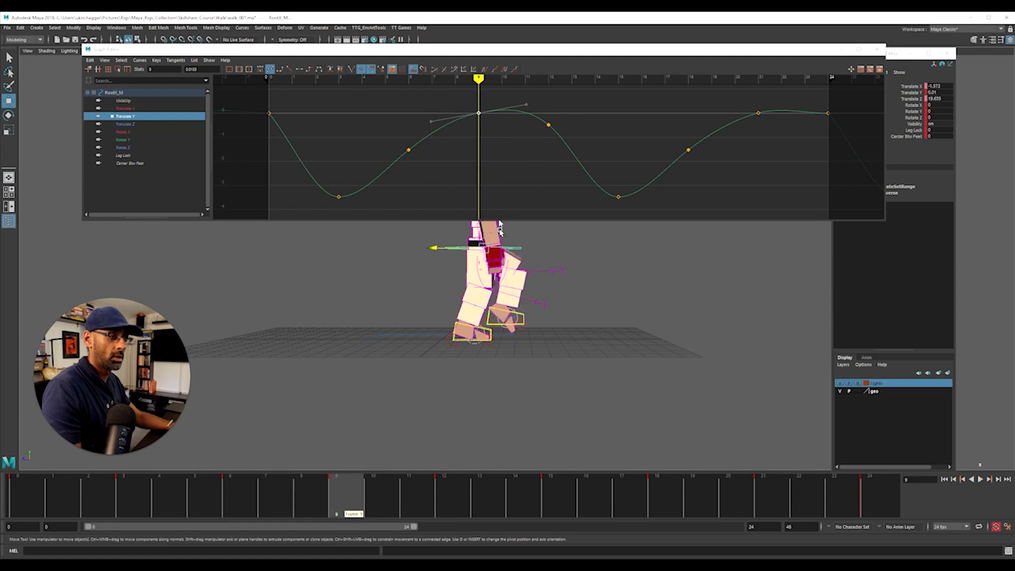
{"action": "middle_click_drag", "start_coordinate": [495, 166], "coordinate": [496, 162]}
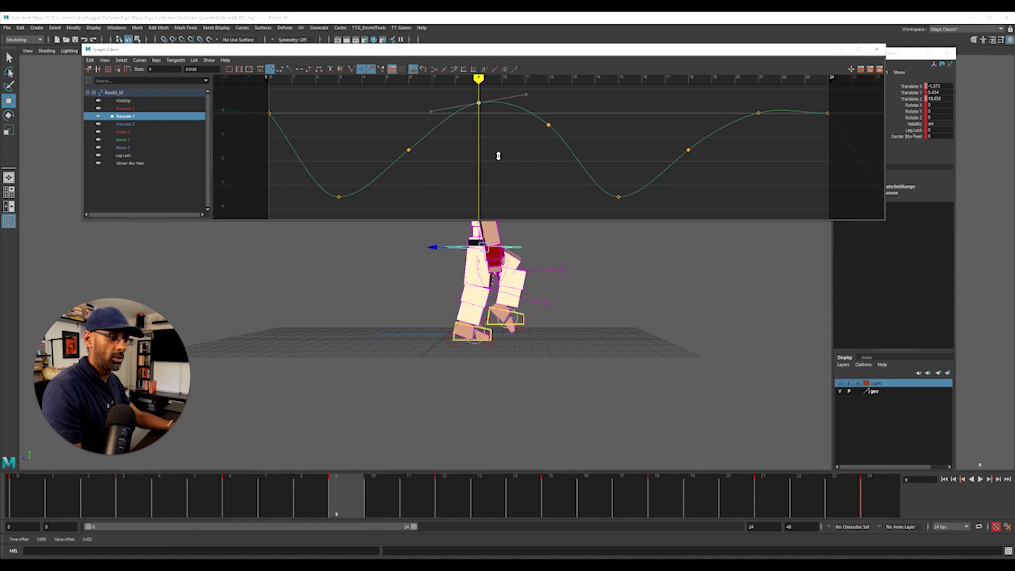
{"action": "middle_click_drag", "start_coordinate": [567, 309], "coordinate": [561, 374], "text": "alt"}
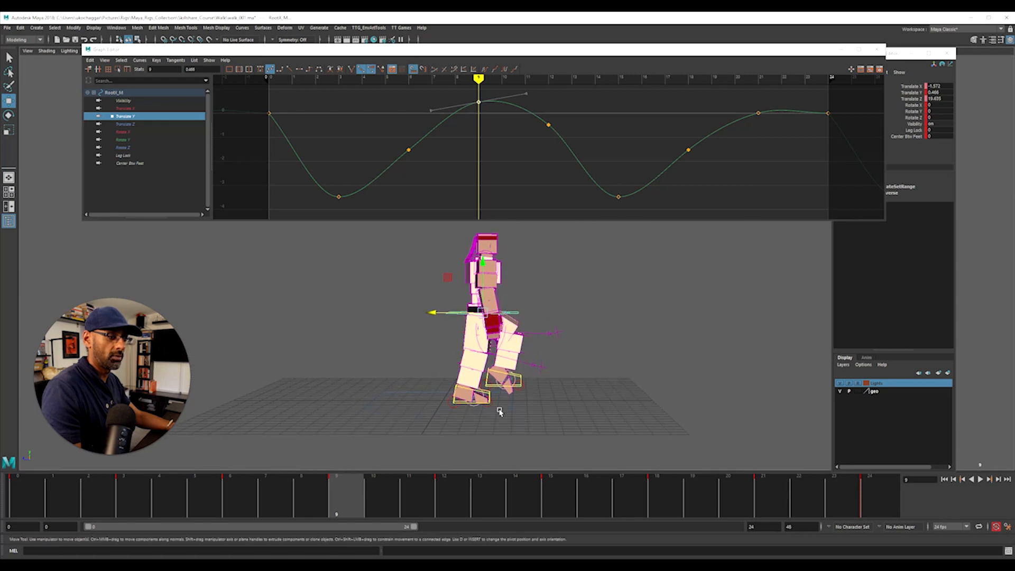
Review the steps across the cycle, and raise RootX_M's Translate Y key at frame 21 to about 0.47
{"action": "left_click_drag", "start_coordinate": [348, 507], "coordinate": [128, 537]}
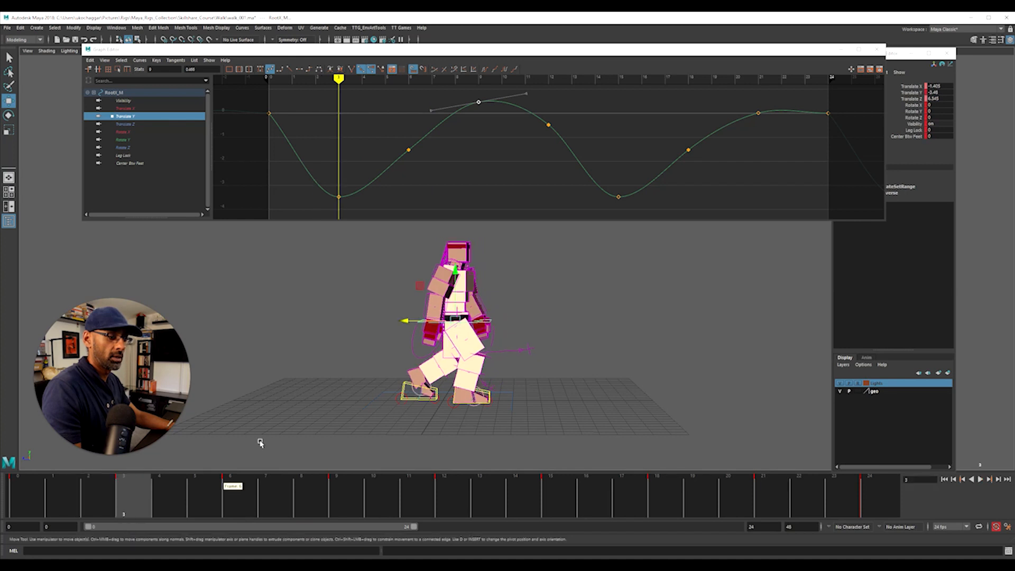
{"action": "left_click_drag", "start_coordinate": [252, 503], "coordinate": [568, 522]}
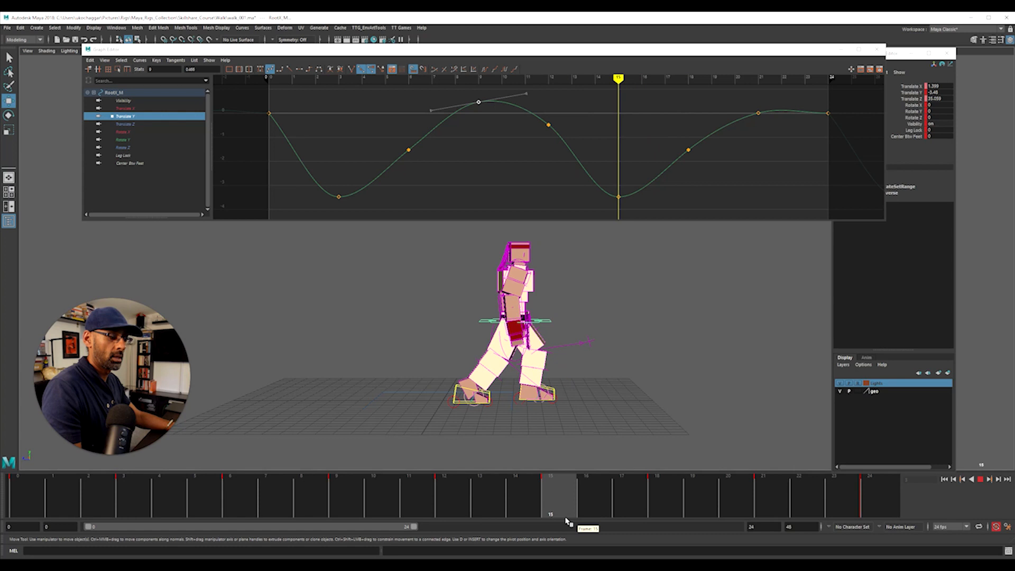
{"action": "left_click_drag", "start_coordinate": [576, 522], "coordinate": [780, 507]}
{"action": "left_click_drag", "start_coordinate": [742, 101], "coordinate": [795, 144]}
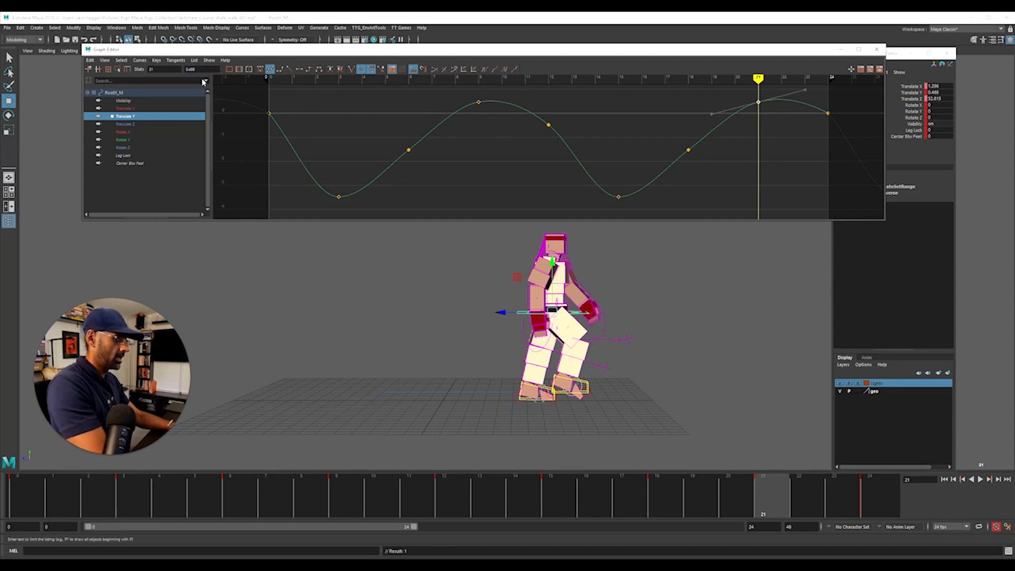
{"action": "left_click", "coordinate": [536, 403]}
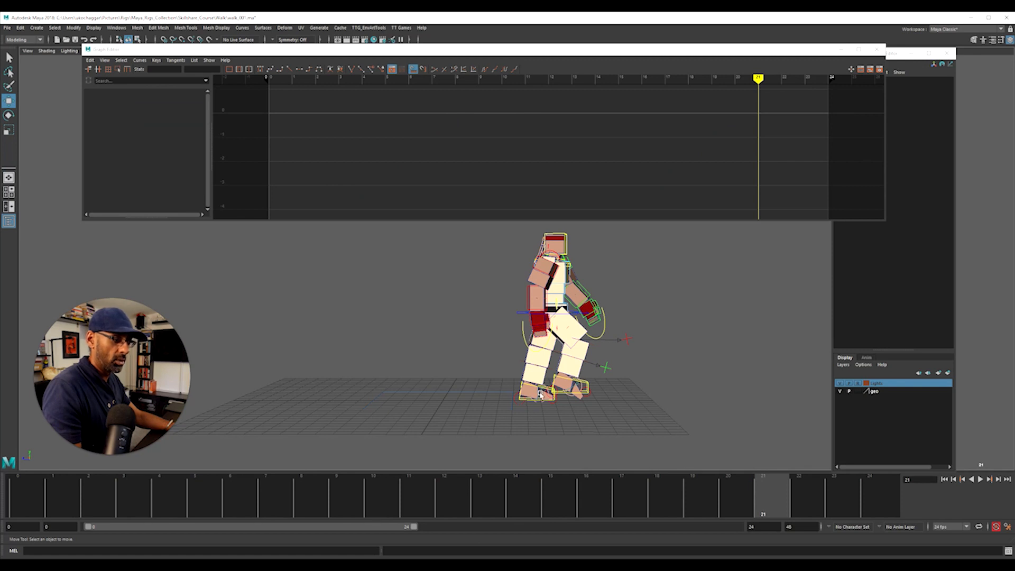
{"action": "left_click", "coordinate": [540, 393]}
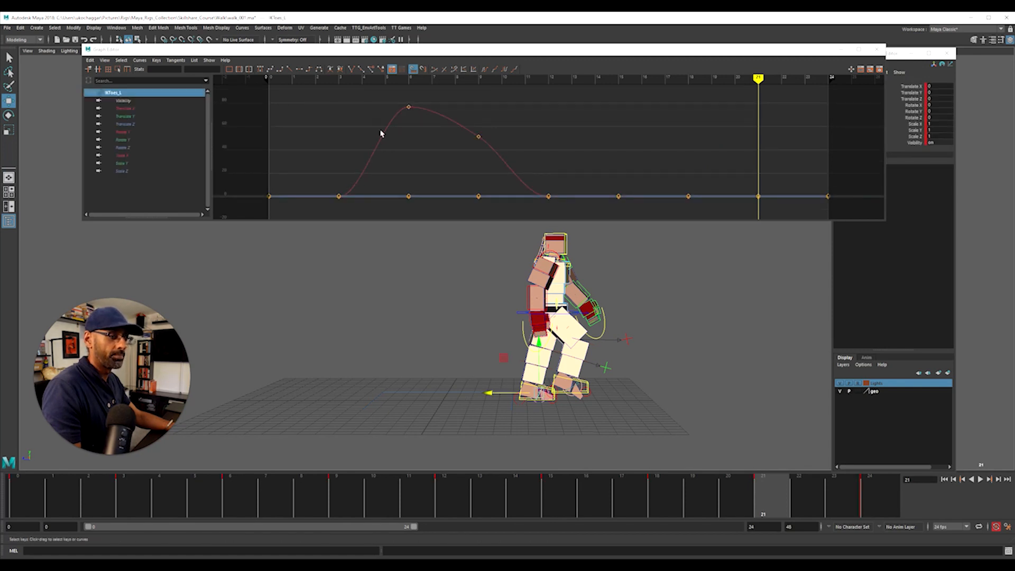
{"action": "left_click", "coordinate": [146, 132]}
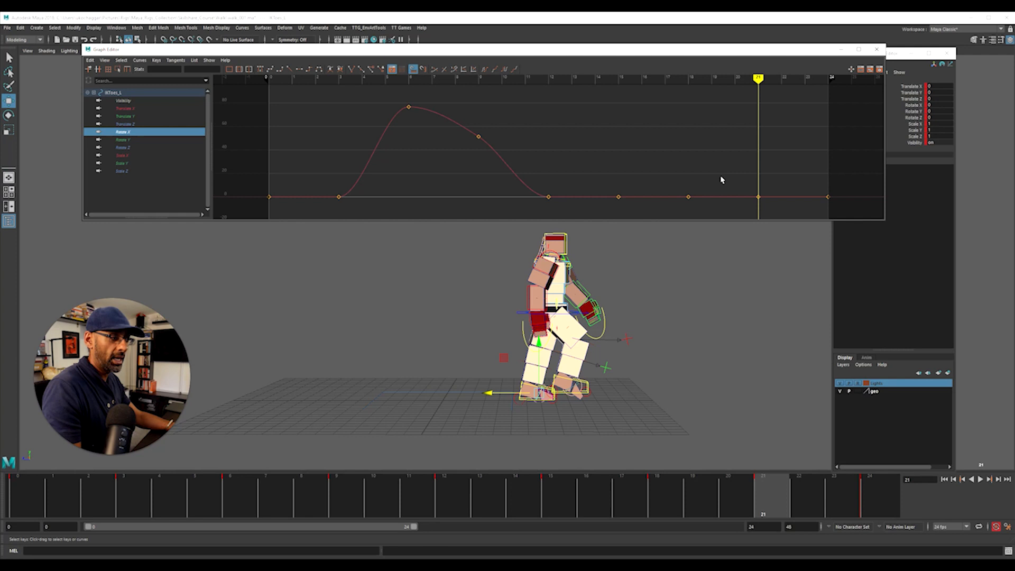
{"action": "key", "text": "ctrl+z"}
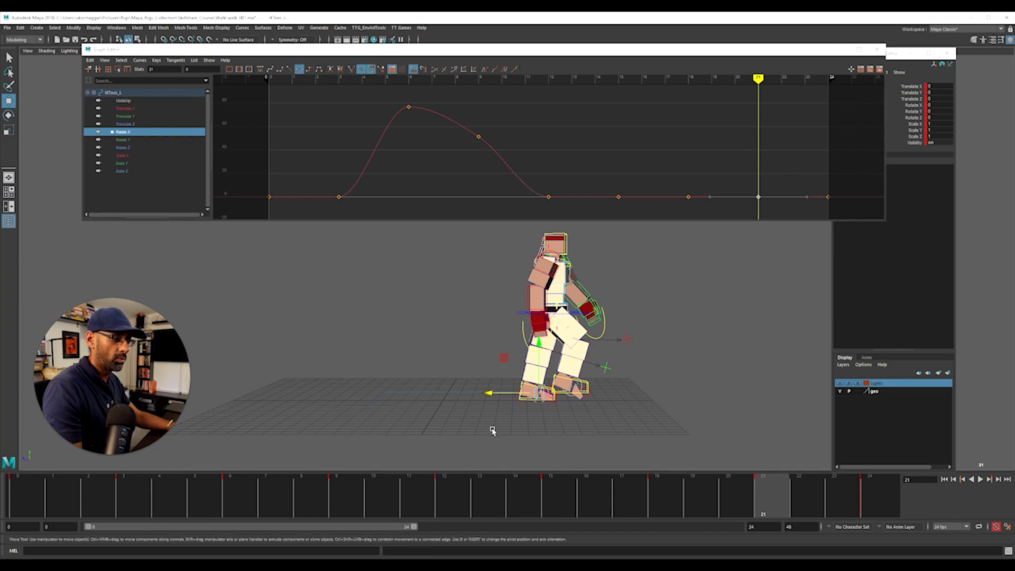
{"action": "left_click", "coordinate": [492, 431]}
Raise RollToes_L's Rotate X key at frame 21 to about 25
{"action": "right_click_drag", "start_coordinate": [488, 406], "coordinate": [703, 381], "text": "alt"}
{"action": "middle_click_drag", "start_coordinate": [423, 459], "coordinate": [346, 367], "text": "alt"}
{"action": "right_click_drag", "start_coordinate": [346, 367], "coordinate": [514, 397], "text": "alt"}
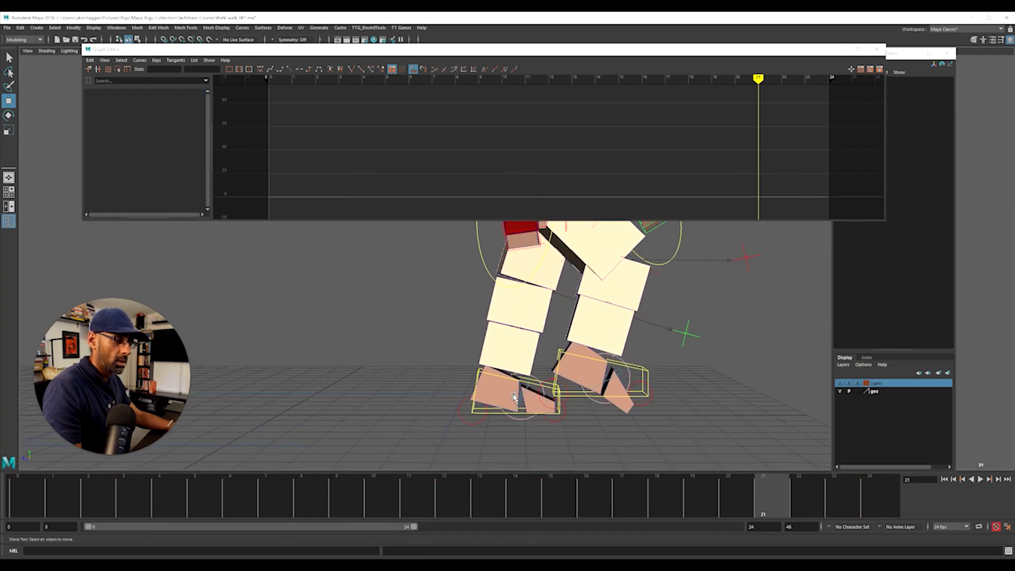
{"action": "left_click", "coordinate": [516, 420]}
{"action": "scroll", "coordinate": [516, 420], "scroll_direction": "down", "scroll_amount": 2}
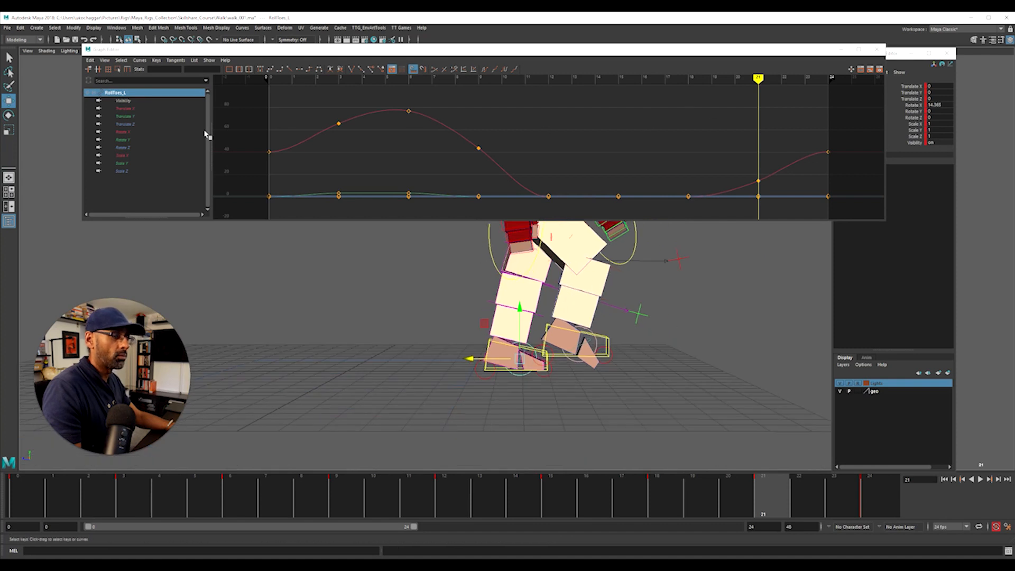
{"action": "left_click", "coordinate": [140, 133]}
{"action": "middle_click_drag", "start_coordinate": [774, 197], "coordinate": [780, 179], "text": "shift"}
Clear the Graph Editor out of the way and review the full walk in playback from the side
{"action": "right_click_drag", "start_coordinate": [707, 254], "coordinate": [528, 313], "text": "alt"}
{"action": "middle_click_drag", "start_coordinate": [528, 313], "coordinate": [476, 377], "text": "alt"}
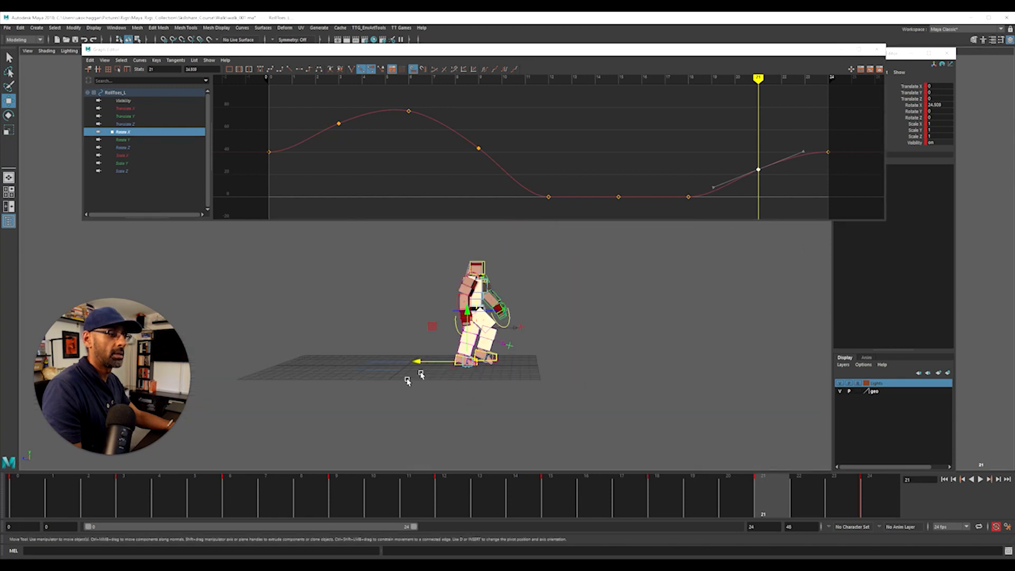
{"action": "left_click_drag", "start_coordinate": [687, 50], "coordinate": [1014, 52]}
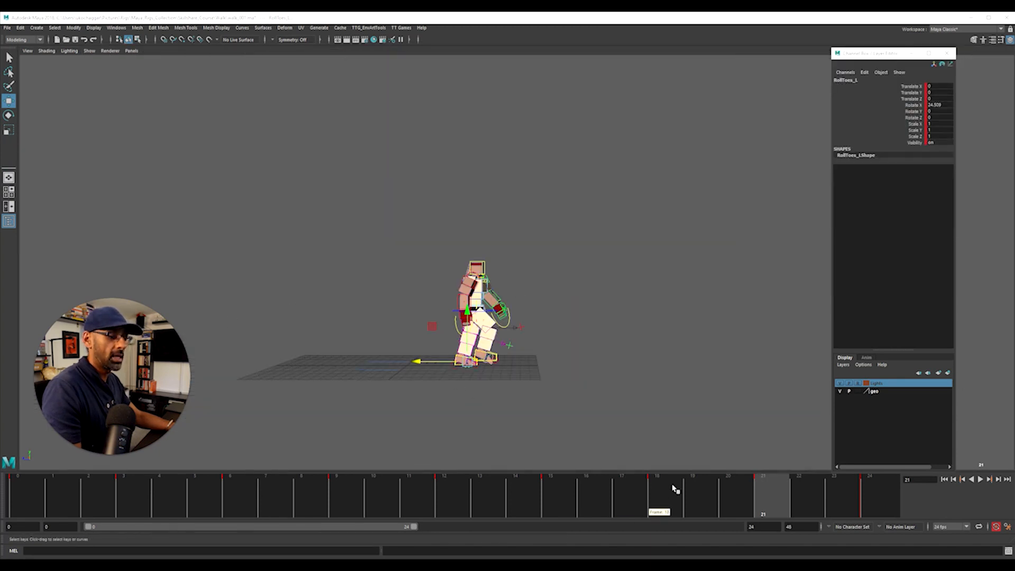
{"action": "key", "text": "alt+v"}
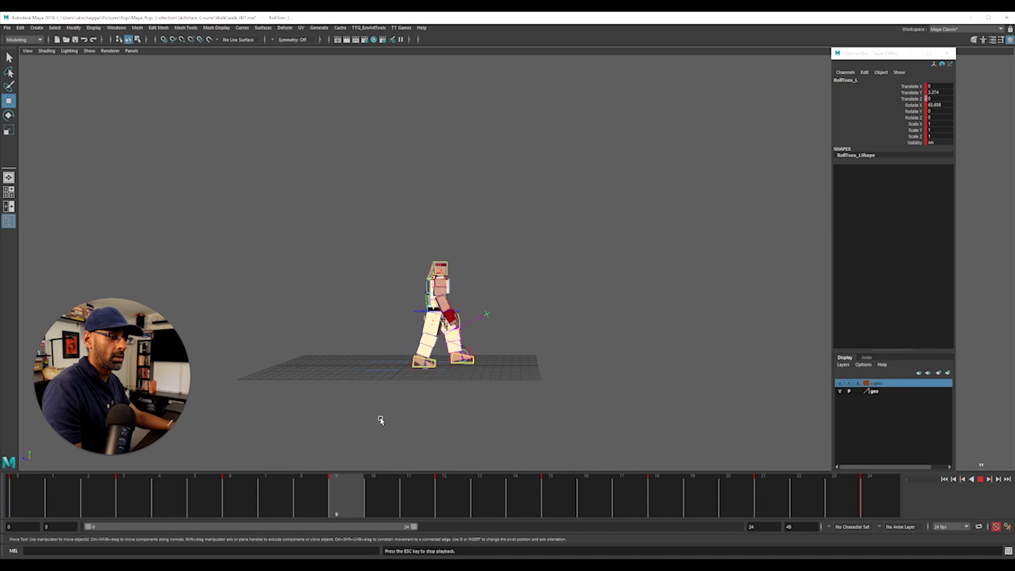
{"action": "left_click_drag", "start_coordinate": [415, 418], "coordinate": [494, 356], "text": "alt"}
{"action": "right_click_drag", "start_coordinate": [407, 393], "coordinate": [600, 356], "text": "alt"}
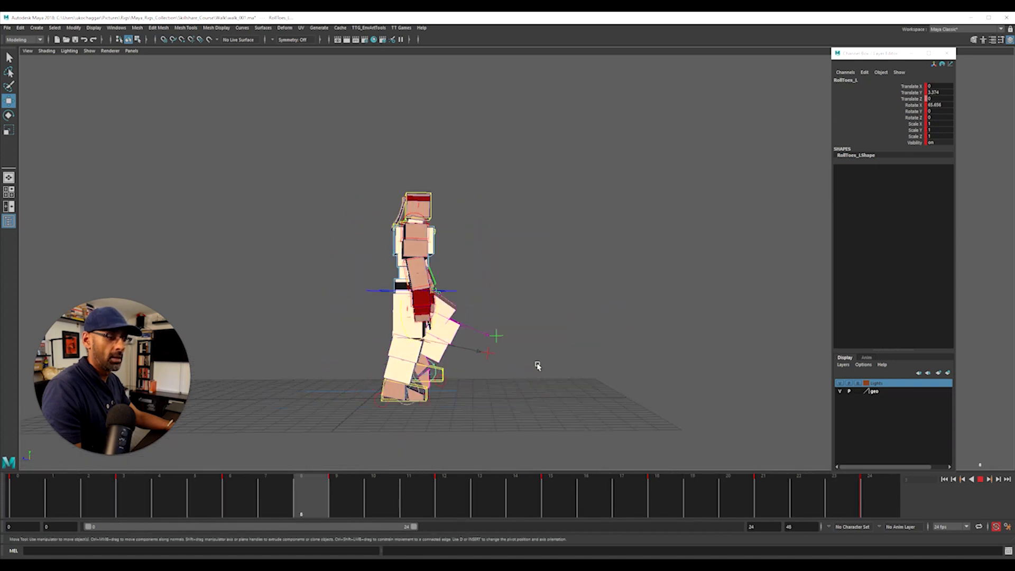
{"action": "left_click_drag", "start_coordinate": [529, 416], "coordinate": [502, 379], "text": "alt"}
{"action": "key", "text": "Escape"}
Stop on the upper body and arms and save the scene
{"action": "right_click_drag", "start_coordinate": [502, 379], "coordinate": [525, 351], "text": "alt"}
{"action": "middle_click_drag", "start_coordinate": [367, 334], "coordinate": [528, 344], "text": "alt"}
{"action": "left_click_drag", "start_coordinate": [528, 344], "coordinate": [467, 341], "text": "alt"}
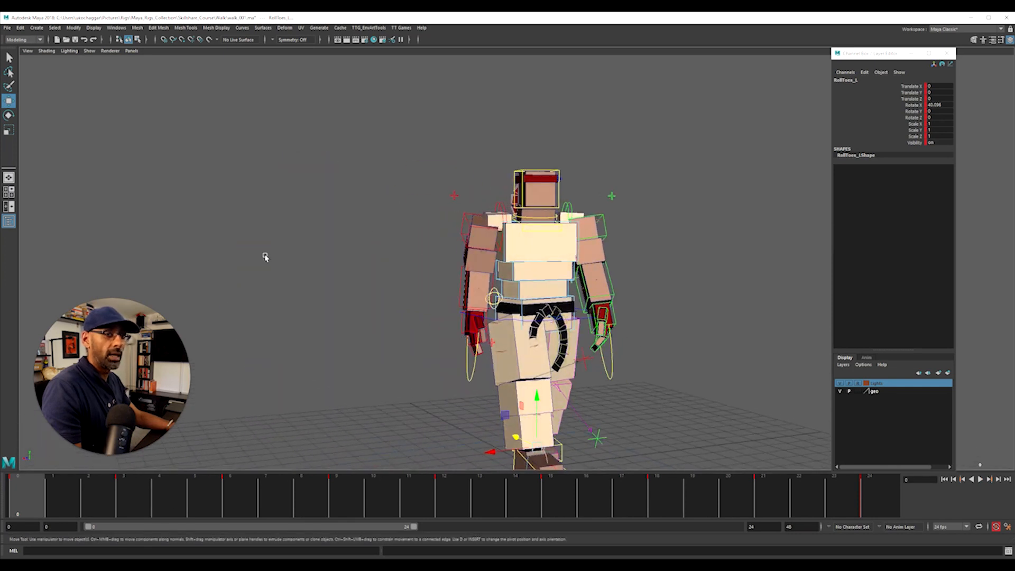
{"action": "key", "text": "ctrl+s"}
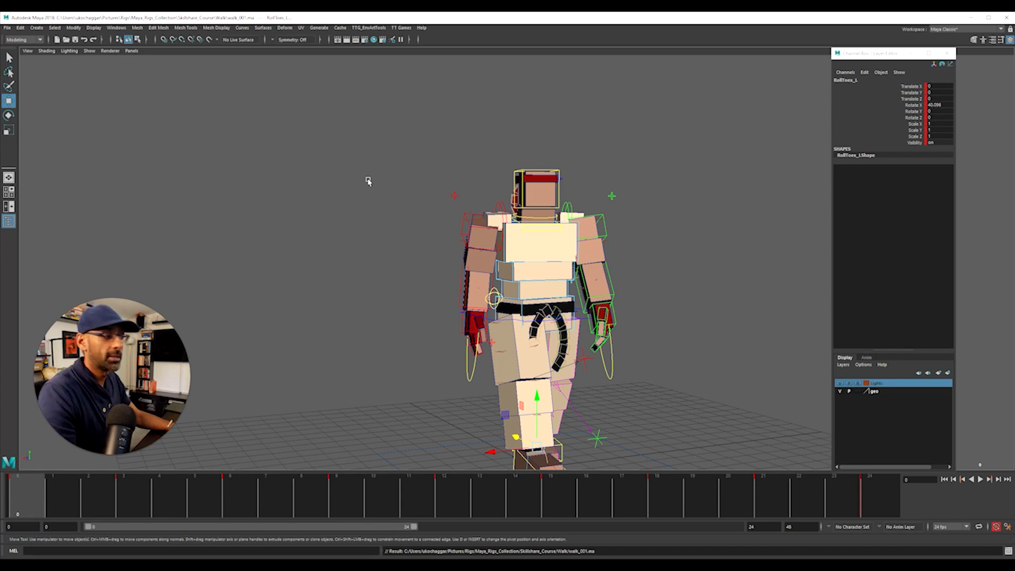
Delete FKScapula_R's in-between Rotate X keys in the Graph Editor, keeping those at frames 0, 12 and 24
{"action": "left_click", "coordinate": [501, 207]}
{"action": "key", "text": "g"}
{"action": "left_click_drag", "start_coordinate": [404, 67], "coordinate": [199, 34]}
{"action": "scroll", "coordinate": [491, 323], "scroll_direction": "down", "scroll_amount": 3}
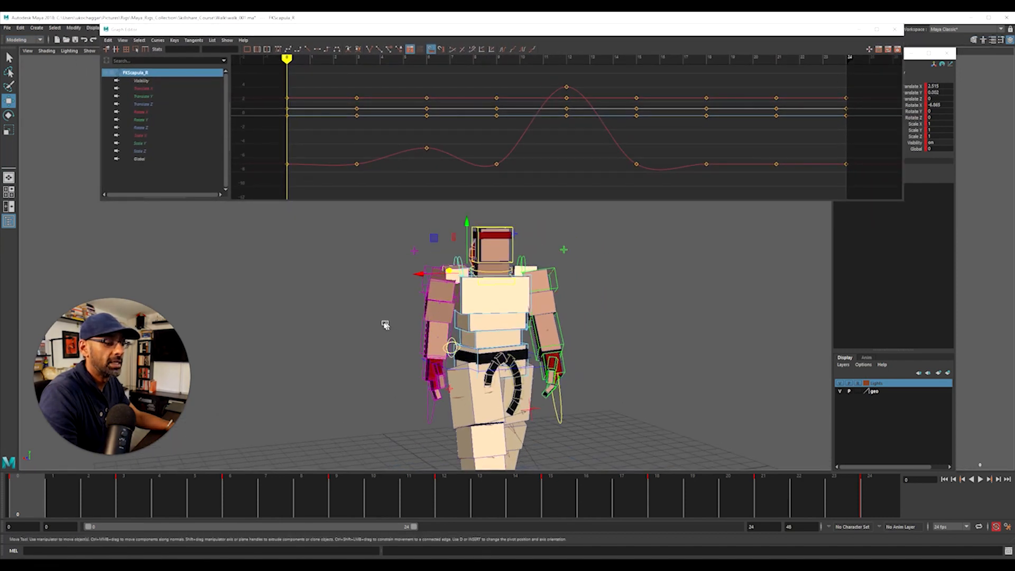
{"action": "left_click_drag", "start_coordinate": [385, 324], "coordinate": [379, 324], "text": "alt"}
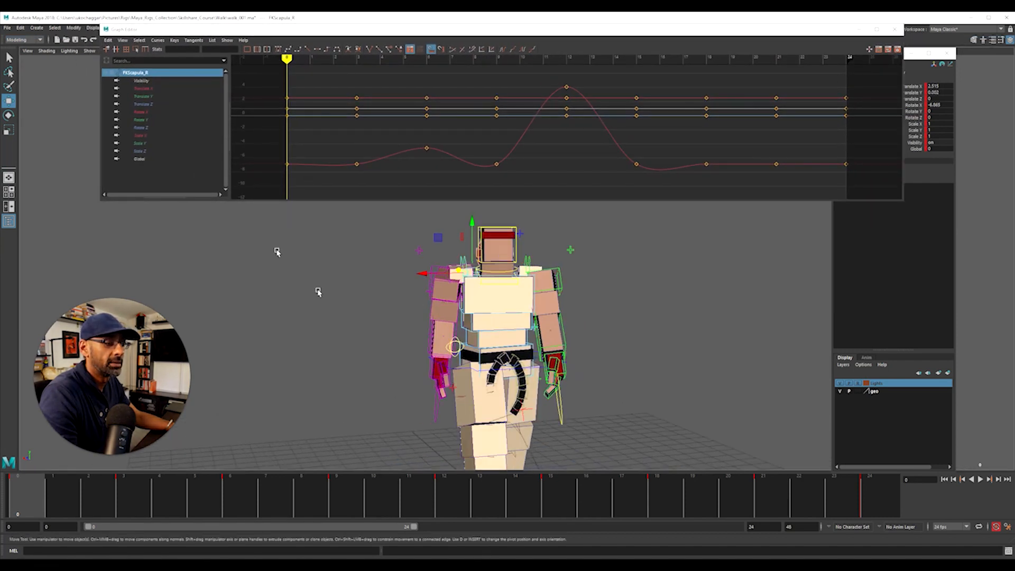
{"action": "left_click", "coordinate": [153, 112]}
{"action": "left_click_drag", "start_coordinate": [349, 131], "coordinate": [788, 190]}
{"action": "key", "text": "Delete"}
{"action": "left_click_drag", "start_coordinate": [278, 70], "coordinate": [872, 172]}
{"action": "left_click", "coordinate": [531, 297]}
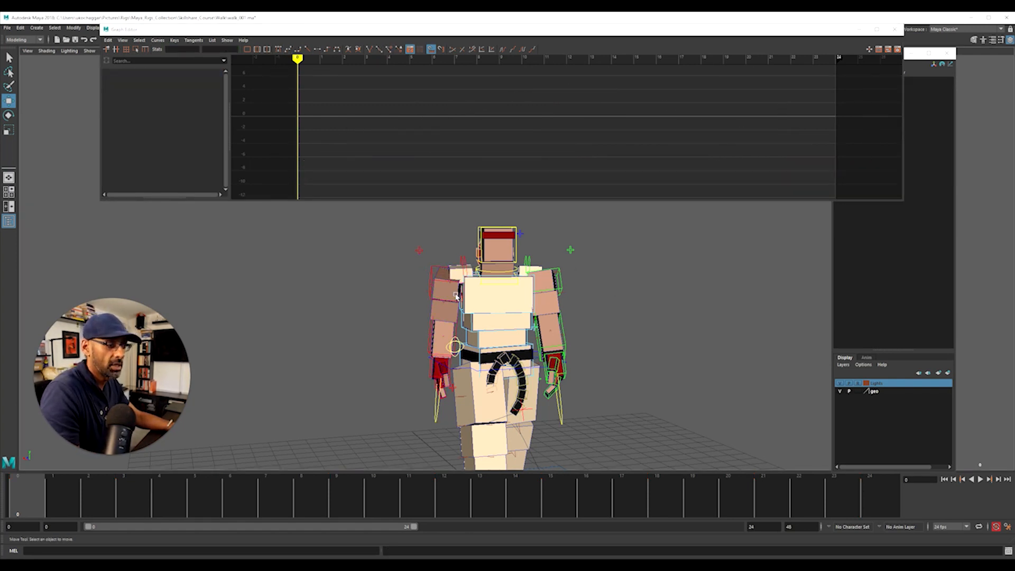
Isolate FKShoulder_R's Rotate Z curve and review the right arm's swing by scrubbing and playing the cycle
{"action": "left_click", "coordinate": [429, 280]}
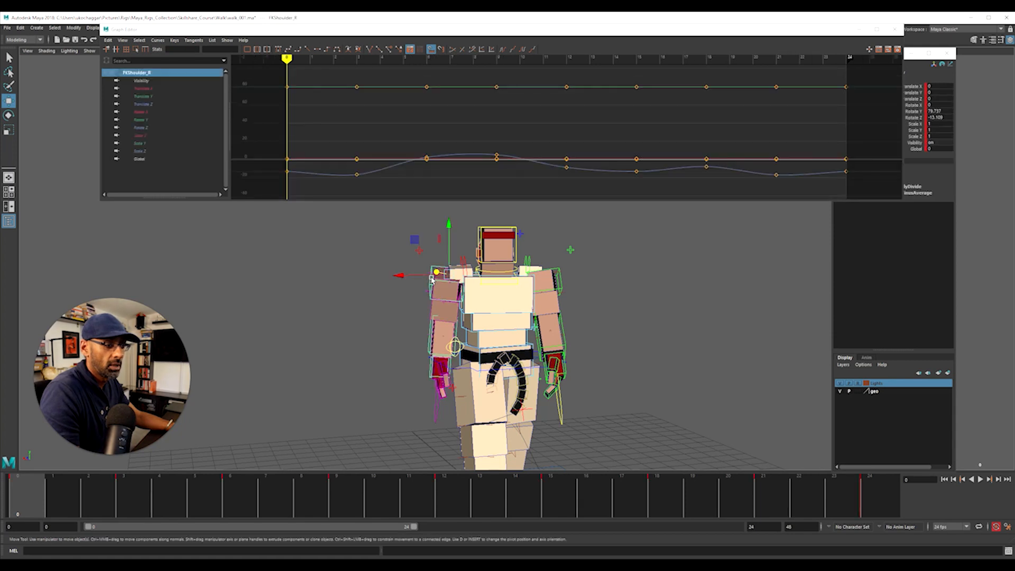
{"action": "left_click", "coordinate": [153, 113]}
{"action": "left_click", "coordinate": [154, 127]}
{"action": "key", "text": "f"}
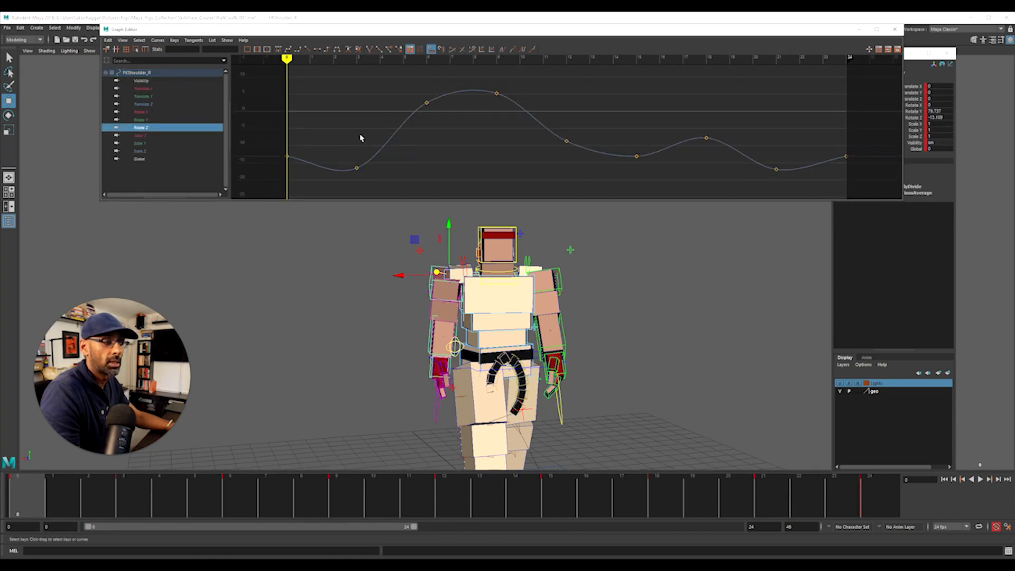
{"action": "scroll", "coordinate": [419, 135], "scroll_direction": "down", "scroll_amount": 2}
{"action": "mouse_move", "coordinate": [80, 497]}
{"action": "left_mouse_down"}
{"action": "mouse_move", "coordinate": [441, 519]}
{"action": "mouse_move", "coordinate": [516, 508]}
{"action": "mouse_move", "coordinate": [729, 509]}
{"action": "mouse_move", "coordinate": [118, 483]}
{"action": "mouse_move", "coordinate": [822, 477]}
{"action": "mouse_move", "coordinate": [523, 479]}
{"action": "left_mouse_up"}
{"action": "key", "text": "alt+v"}
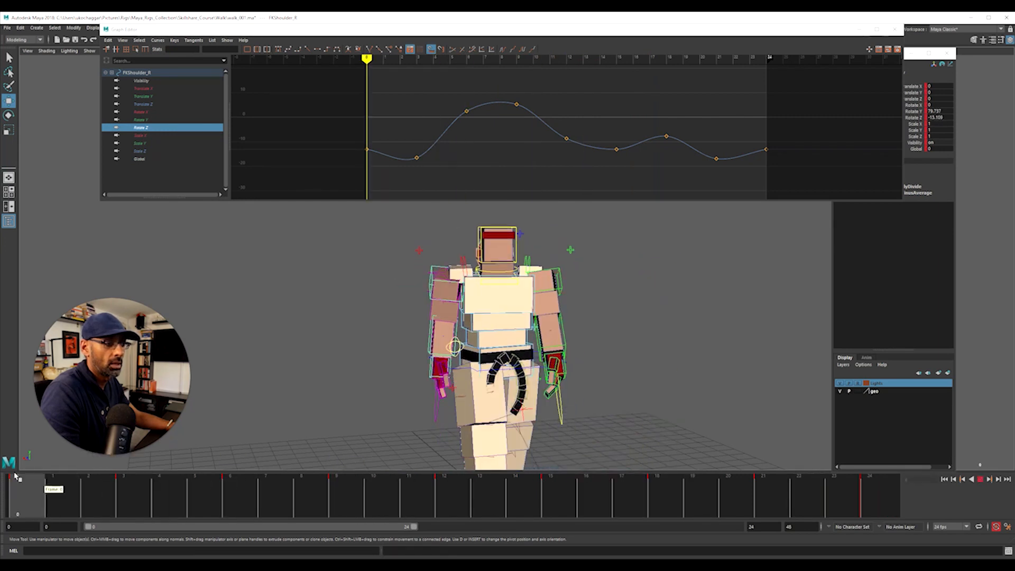
Delete FKShoulder_R's Rotate Z keys at frames 3, 6, 9, 15, 18 and 21
{"action": "left_click", "coordinate": [445, 502]}
{"action": "left_click_drag", "start_coordinate": [403, 84], "coordinate": [533, 181]}
{"action": "key", "text": "Delete"}
{"action": "left_click_drag", "start_coordinate": [735, 176], "coordinate": [735, 177]}
{"action": "key", "text": "Delete"}
Flatten the tangents of FKShoulder_R's remaining Rotate Z keys and check the arm in playback
{"action": "left_click_drag", "start_coordinate": [344, 113], "coordinate": [802, 181]}
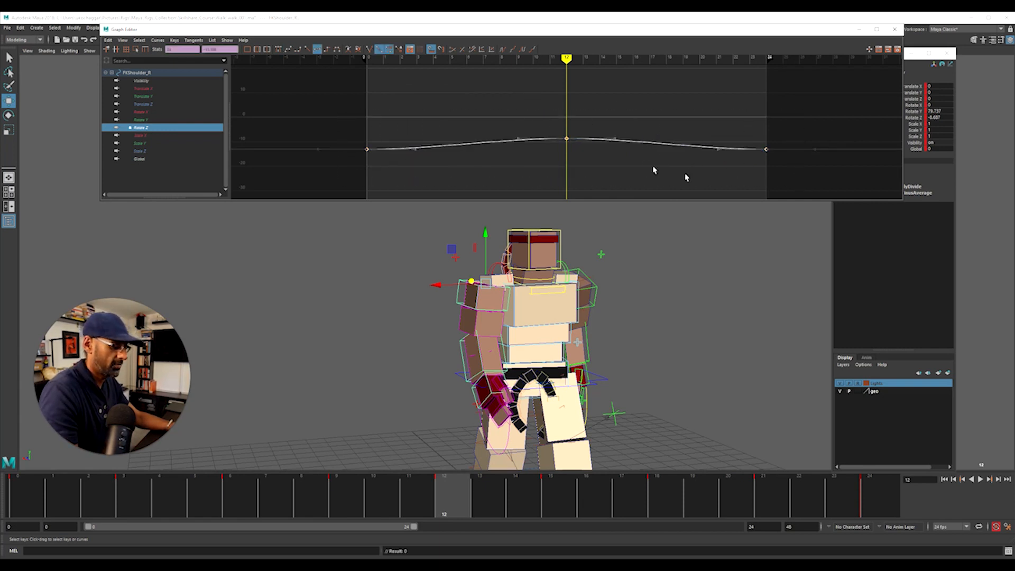
{"action": "key", "text": "f"}
{"action": "left_click", "coordinate": [625, 125]}
{"action": "right_click_drag", "start_coordinate": [608, 154], "coordinate": [531, 148], "text": "alt"}
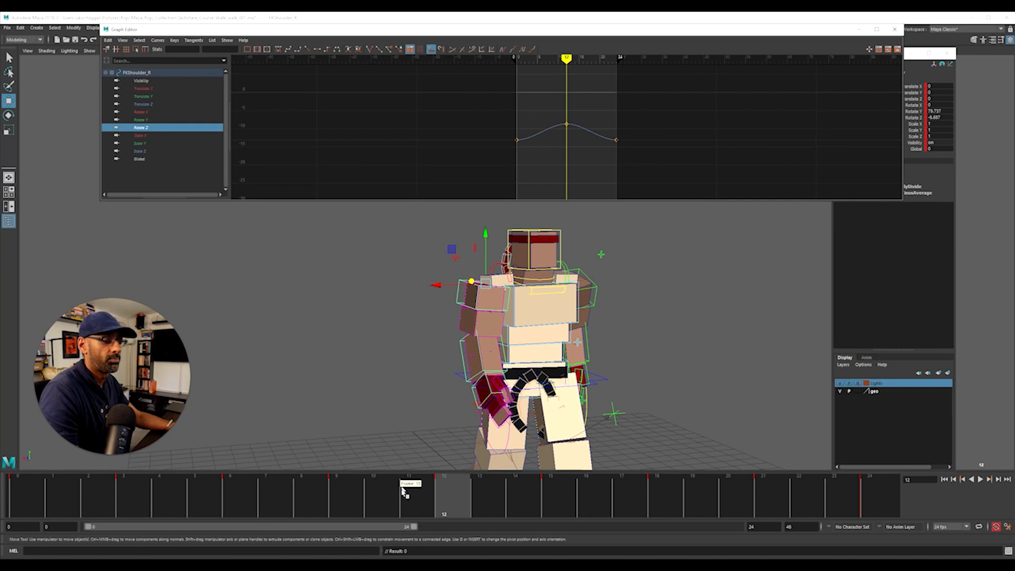
{"action": "left_click_drag", "start_coordinate": [403, 492], "coordinate": [23, 479]}
{"action": "key", "text": "alt+v"}
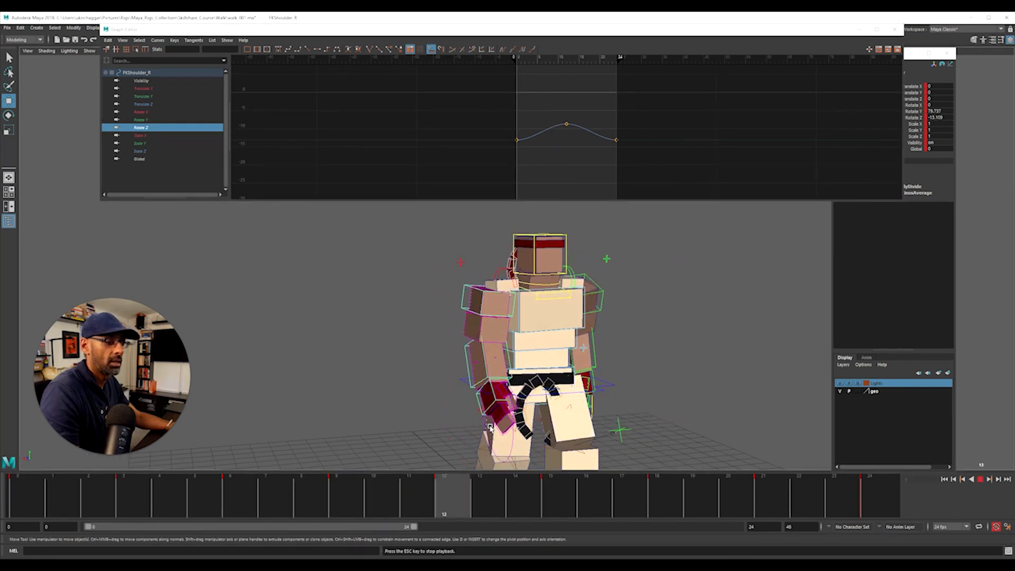
{"action": "left_click", "coordinate": [487, 501]}
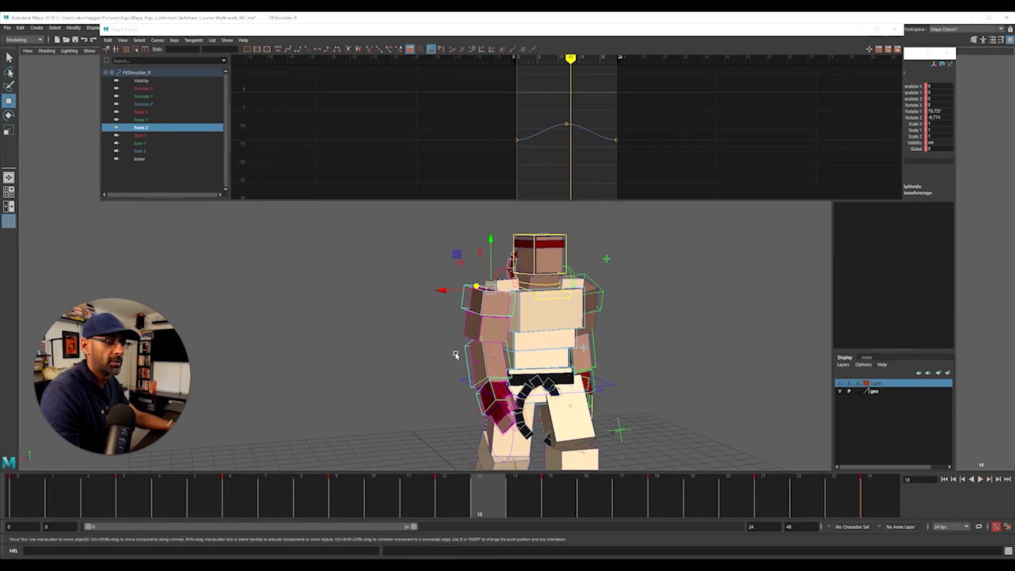
Raise FKShoulder_R's Rotate Z key at frame 12 to about -1 and play the walk
{"action": "left_click_drag", "start_coordinate": [552, 112], "coordinate": [584, 147]}
{"action": "middle_click_drag", "start_coordinate": [584, 147], "coordinate": [597, 112]}
{"action": "key", "text": "alt+v"}
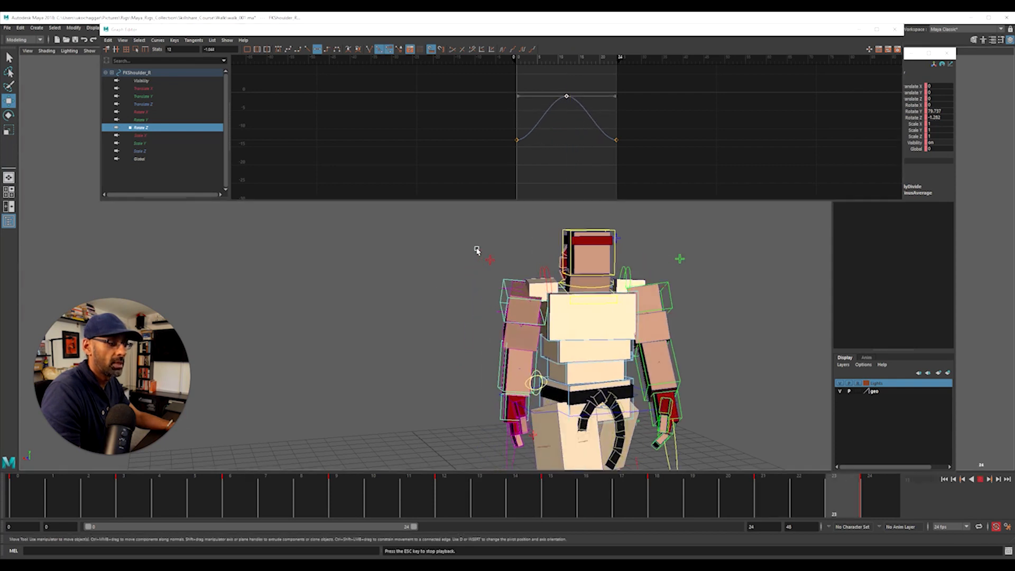
{"action": "key", "text": "alt+v"}
Delete FKElbow_R's Rotate Z keys at frames 3, 6, 9, 15, 18 and 21
{"action": "left_click", "coordinate": [466, 349]}
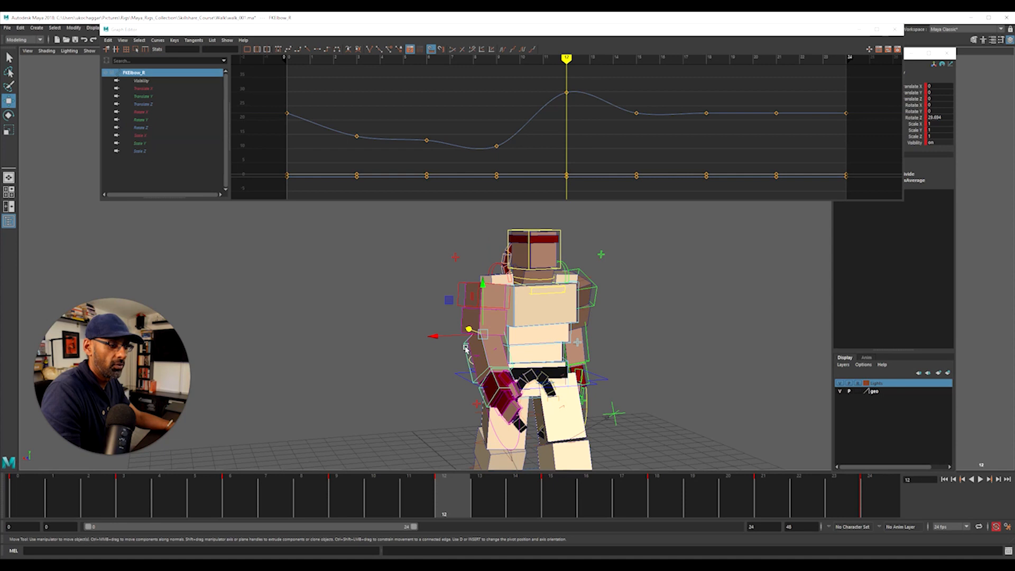
{"action": "left_click_drag", "start_coordinate": [341, 114], "coordinate": [514, 164]}
{"action": "key", "text": "Delete"}
{"action": "left_click_drag", "start_coordinate": [611, 89], "coordinate": [788, 125]}
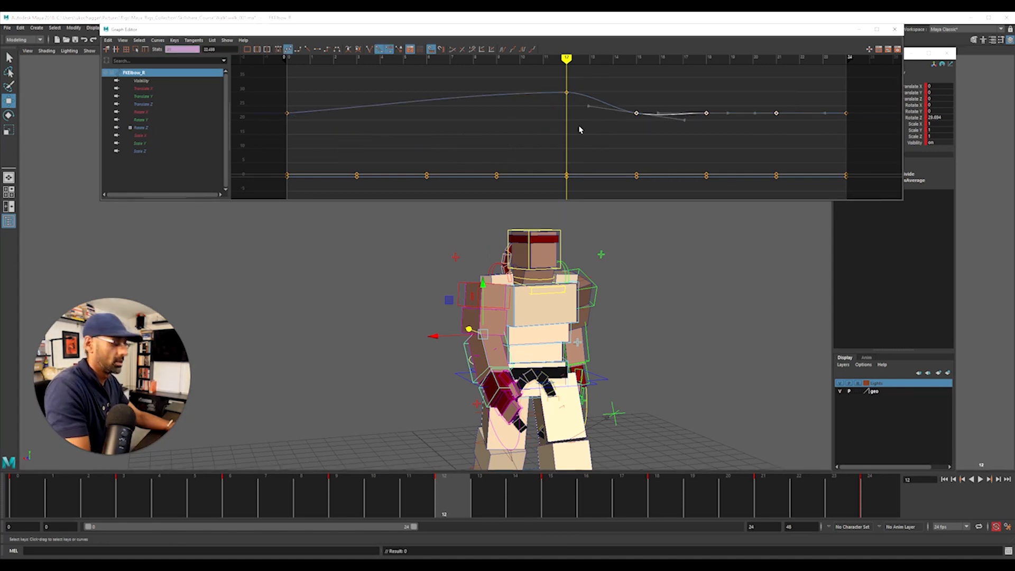
{"action": "key", "text": "Delete"}
Flatten the tangents of FKElbow_R's remaining Rotate Z keys and check the elbow in playback
{"action": "left_click", "coordinate": [173, 129]}
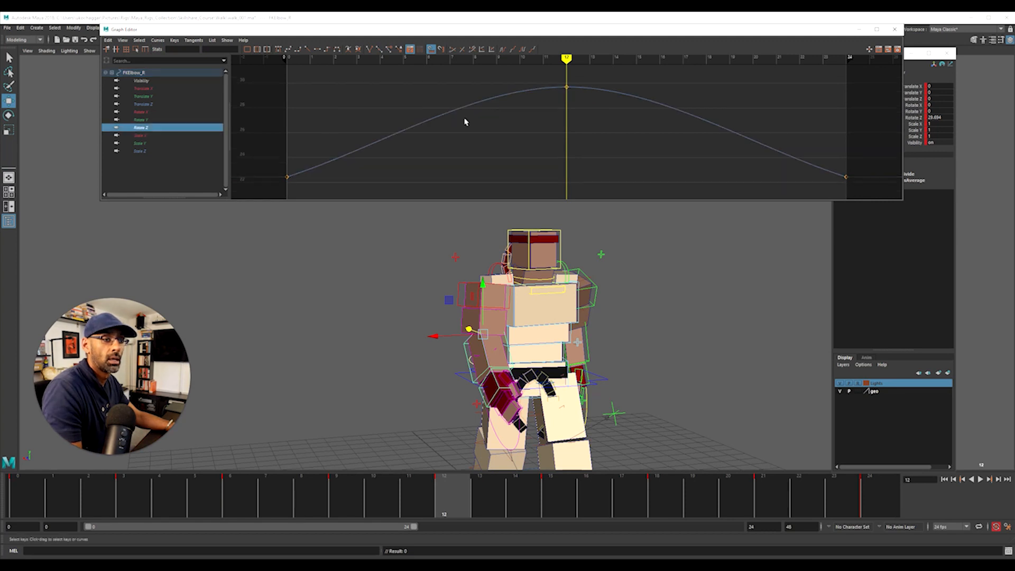
{"action": "right_click_drag", "start_coordinate": [541, 112], "coordinate": [459, 100], "text": "alt"}
{"action": "left_click_drag", "start_coordinate": [415, 101], "coordinate": [777, 182]}
{"action": "key", "text": "alt+f"}
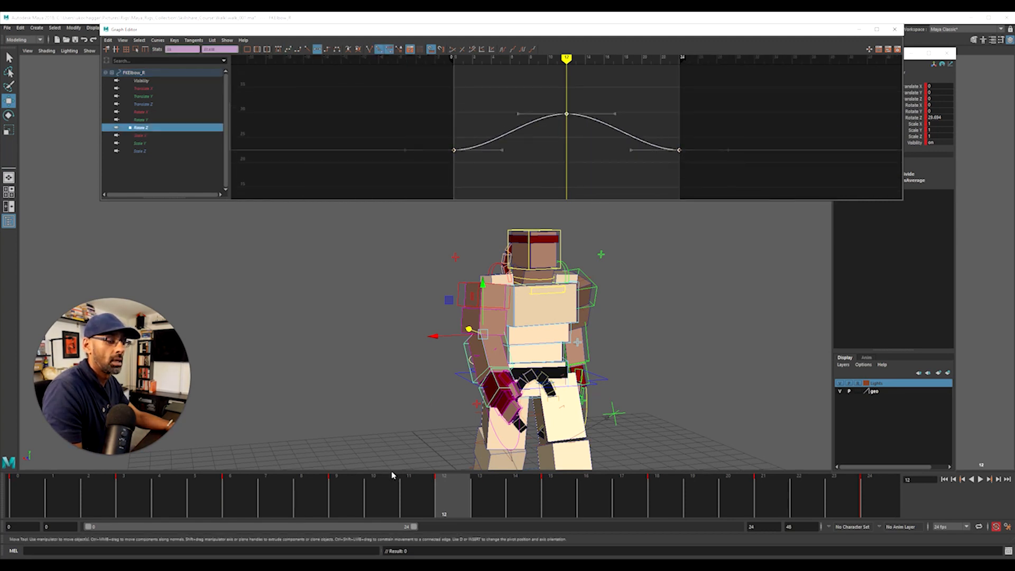
{"action": "key", "text": "alt+v"}
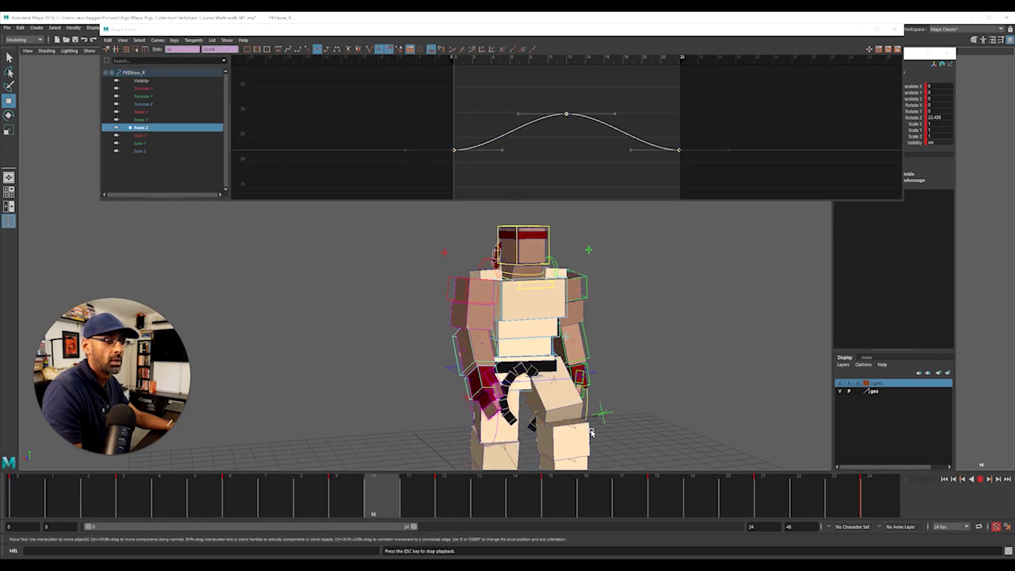
{"action": "key", "text": "Escape"}
Delete FKWrist_R's Rotate Z keys at frames 3, 6, 9, 15, 18 and 21, and return to frame 0
{"action": "left_click_drag", "start_coordinate": [606, 402], "coordinate": [430, 413], "text": "alt"}
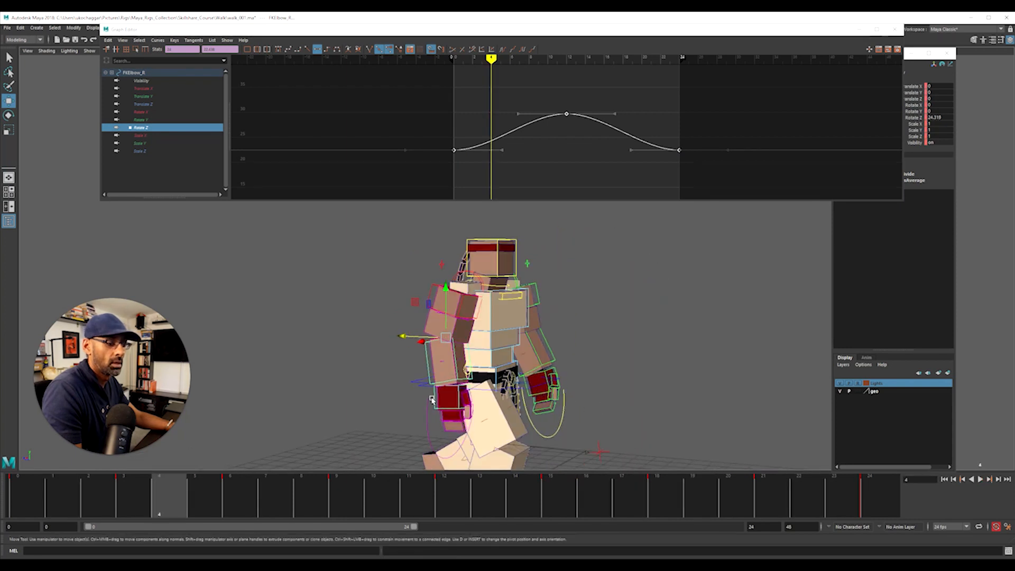
{"action": "left_click", "coordinate": [432, 400]}
{"action": "left_click", "coordinate": [434, 400]}
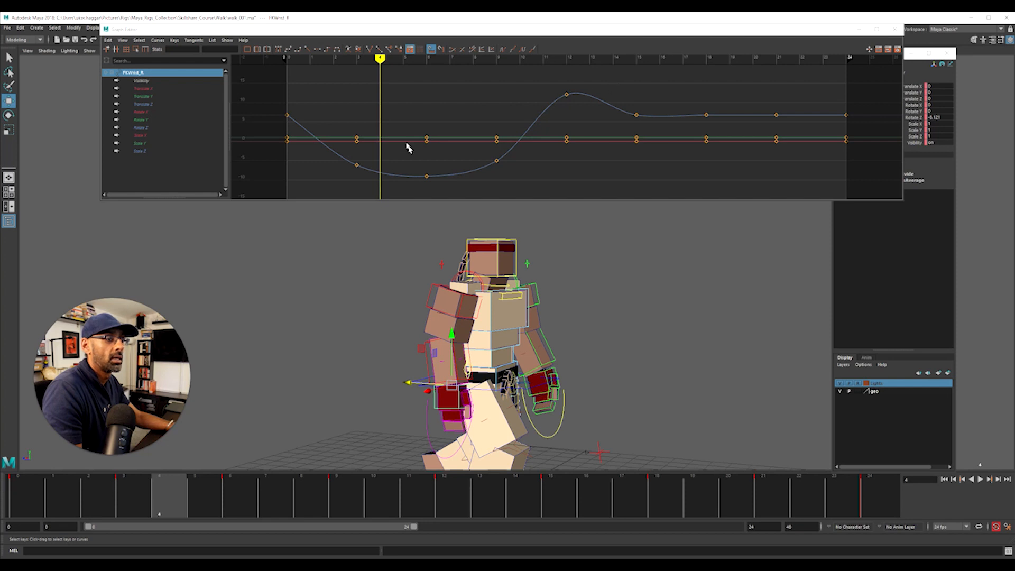
{"action": "left_click", "coordinate": [166, 127]}
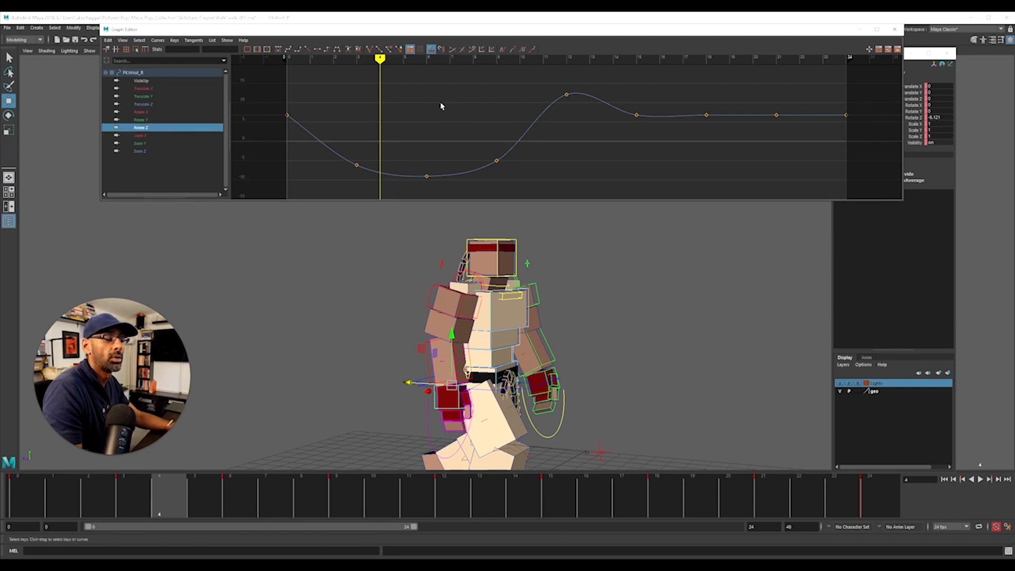
{"action": "left_click_drag", "start_coordinate": [28, 502], "coordinate": [466, 501]}
{"action": "left_click_drag", "start_coordinate": [618, 93], "coordinate": [798, 169]}
{"action": "key", "text": "Delete"}
{"action": "left_click_drag", "start_coordinate": [348, 142], "coordinate": [544, 188]}
{"action": "key", "text": "Delete"}
{"action": "left_click_drag", "start_coordinate": [124, 503], "coordinate": [16, 511]}
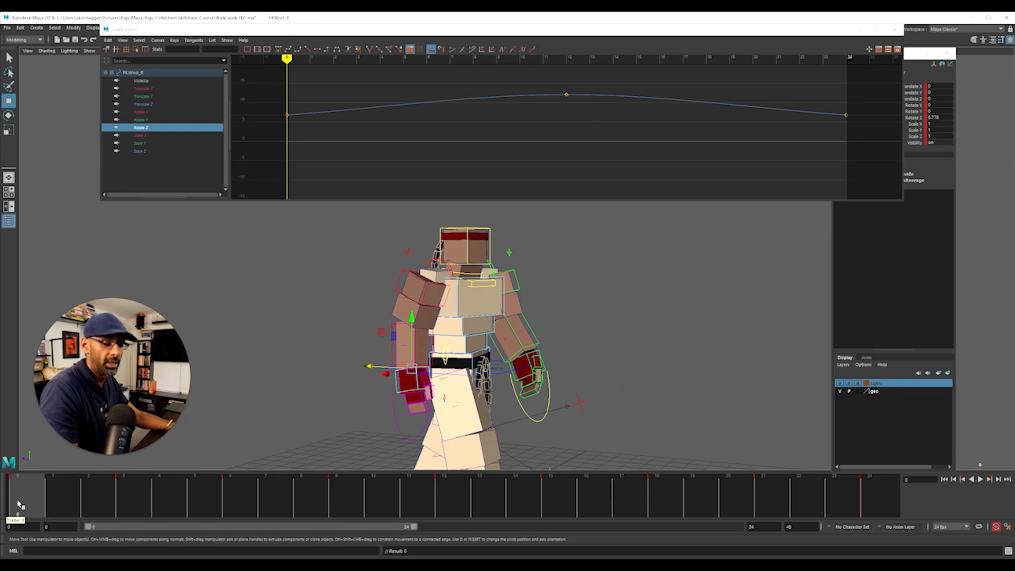
Flatten the tangents of FKWrist_R's remaining Rotate Z keys and check the wrist in playback
{"action": "key", "text": "alt+v"}
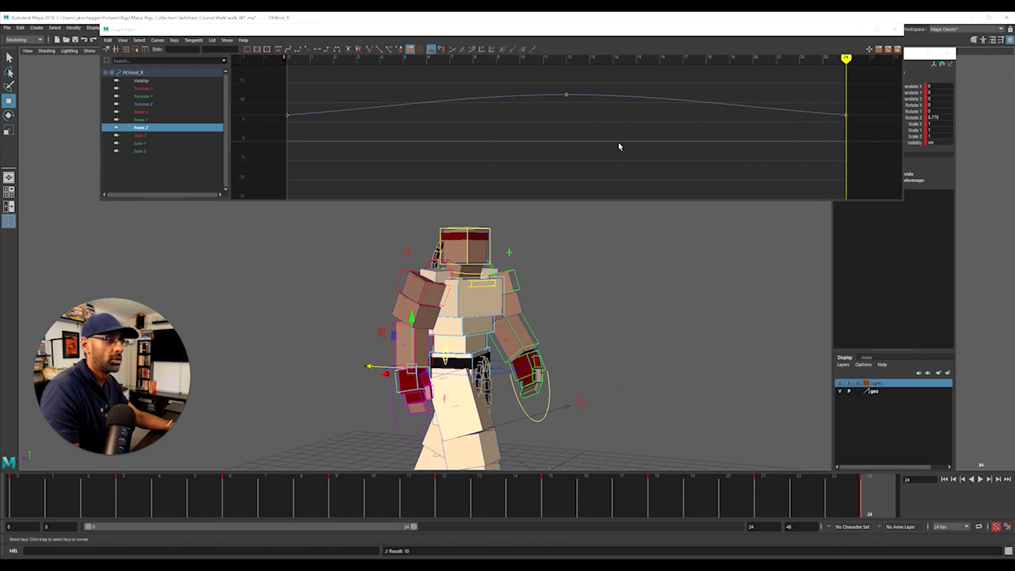
{"action": "right_click_drag", "start_coordinate": [632, 131], "coordinate": [491, 120], "text": "alt"}
{"action": "left_click_drag", "start_coordinate": [611, 152], "coordinate": [748, 169]}
{"action": "key", "text": "alt+v"}
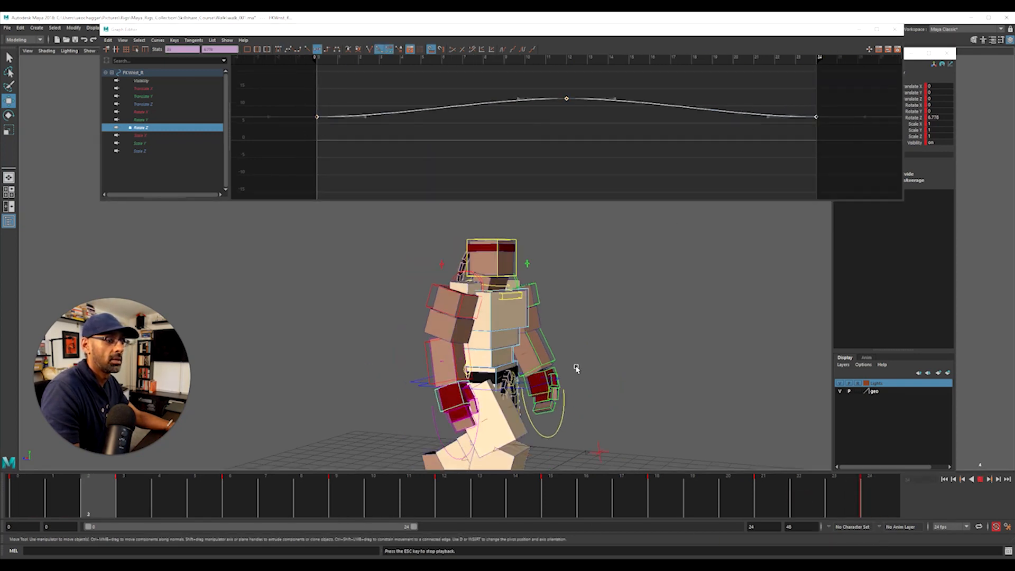
{"action": "key", "text": "alt+v"}
Delete FKScapula_L's Rotate X keys at frames 3, 6, 9, 15, 18 and 21, and select the remaining keys
{"action": "left_click_drag", "start_coordinate": [675, 321], "coordinate": [628, 273], "text": "alt"}
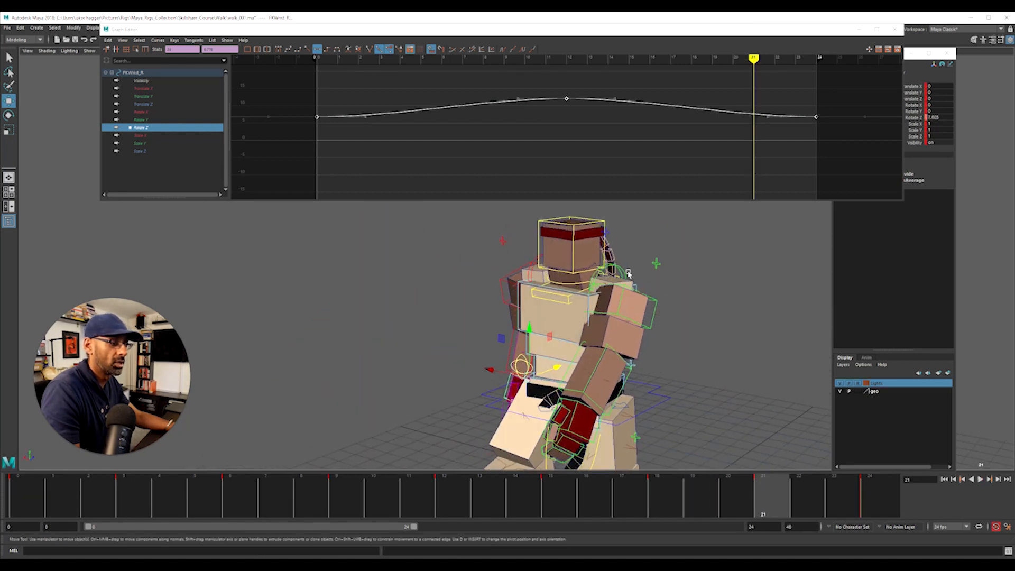
{"action": "left_click", "coordinate": [624, 273]}
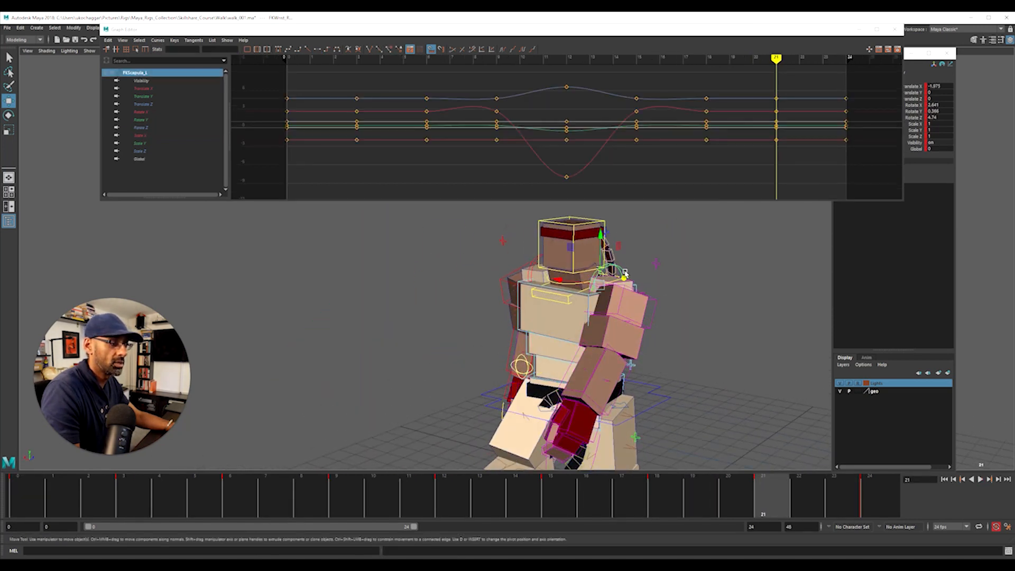
{"action": "left_click", "coordinate": [198, 112]}
{"action": "left_click_drag", "start_coordinate": [335, 86], "coordinate": [815, 125]}
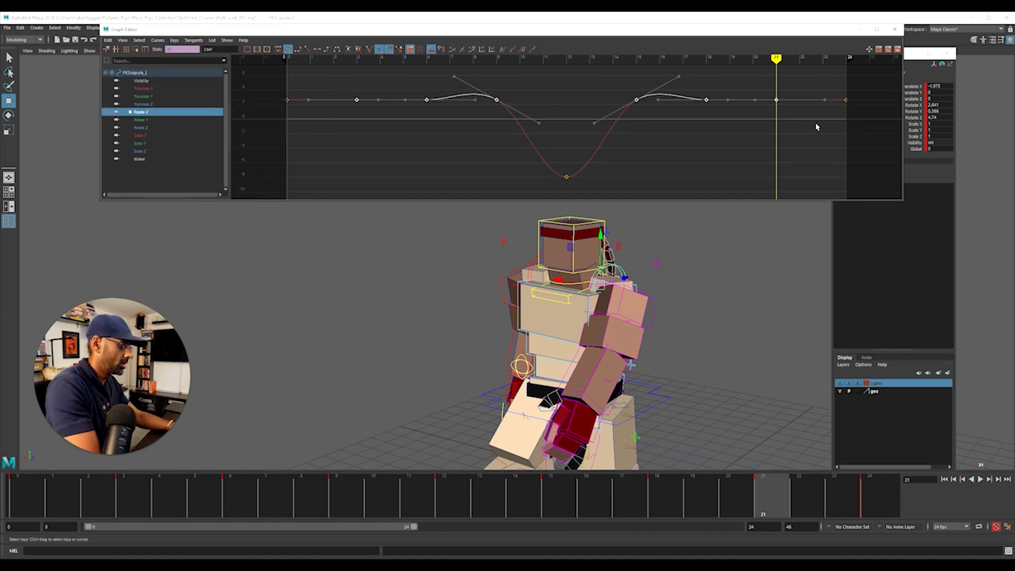
{"action": "key", "text": "Delete"}
{"action": "key", "text": "f"}
{"action": "left_click_drag", "start_coordinate": [351, 90], "coordinate": [782, 186]}
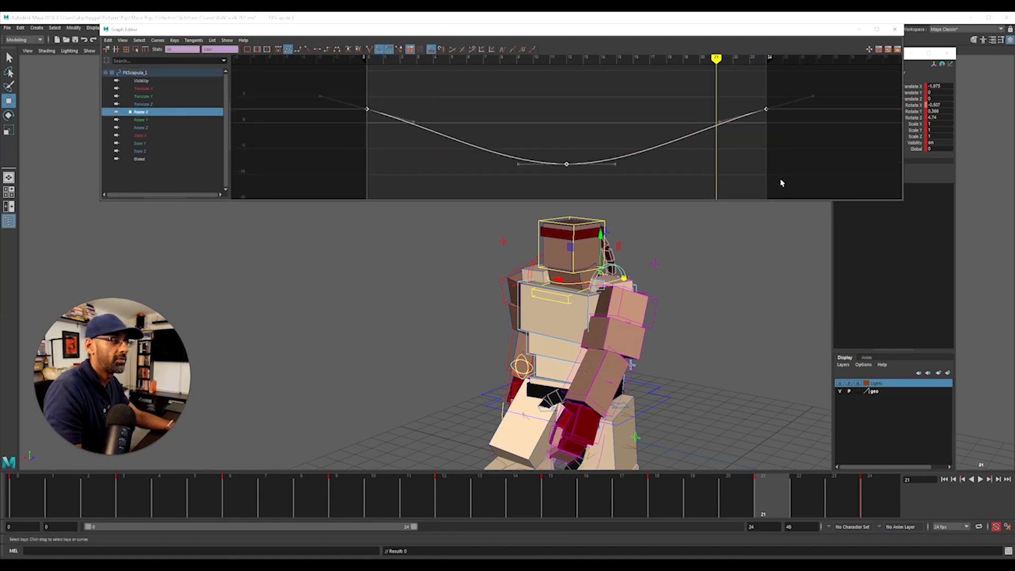
Delete FKShoulder_L's Rotate Z keys at frames 3, 6, 9, 15, 18 and 21
{"action": "left_click", "coordinate": [657, 309]}
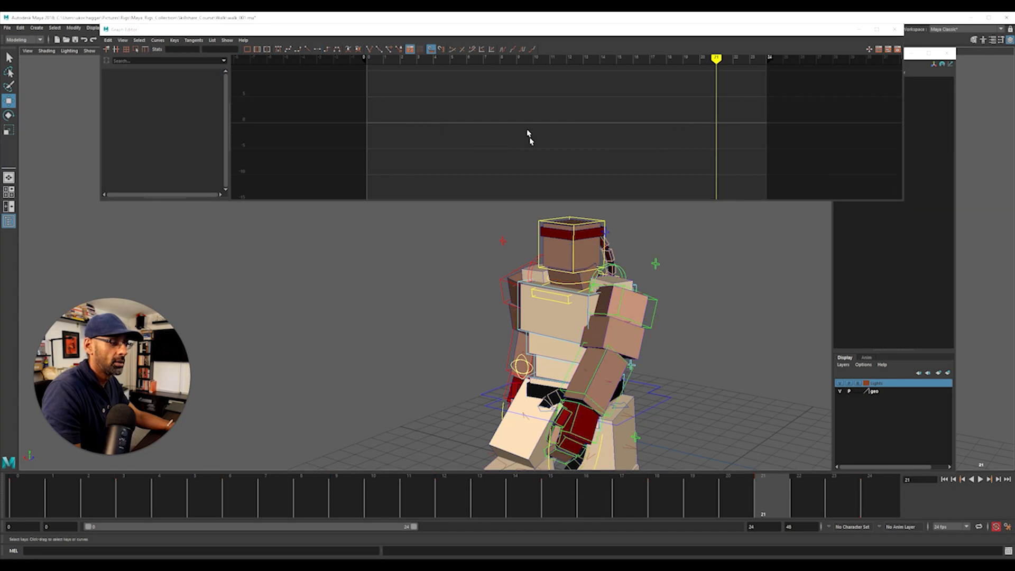
{"action": "left_click", "coordinate": [654, 312]}
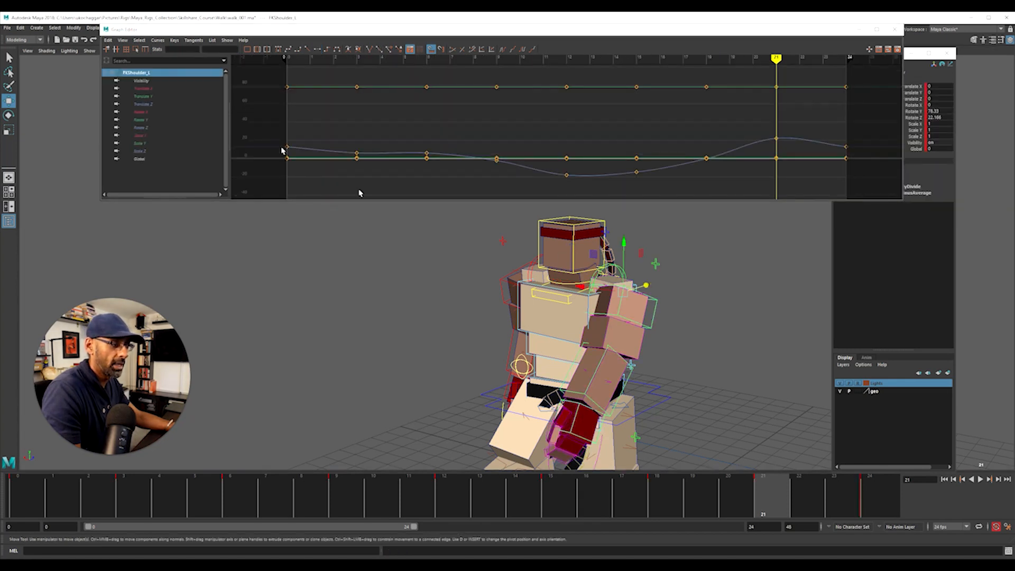
{"action": "left_click", "coordinate": [141, 128]}
{"action": "key", "text": "f"}
{"action": "left_click_drag", "start_coordinate": [408, 112], "coordinate": [529, 166]}
{"action": "key", "text": "Delete"}
{"action": "left_click_drag", "start_coordinate": [607, 83], "coordinate": [728, 180]}
{"action": "key", "text": "Delete"}
Flatten the tangents of FKShoulder_L's remaining Rotate Z keys and check the left arm in playback
{"action": "left_click_drag", "start_coordinate": [339, 85], "coordinate": [822, 187]}
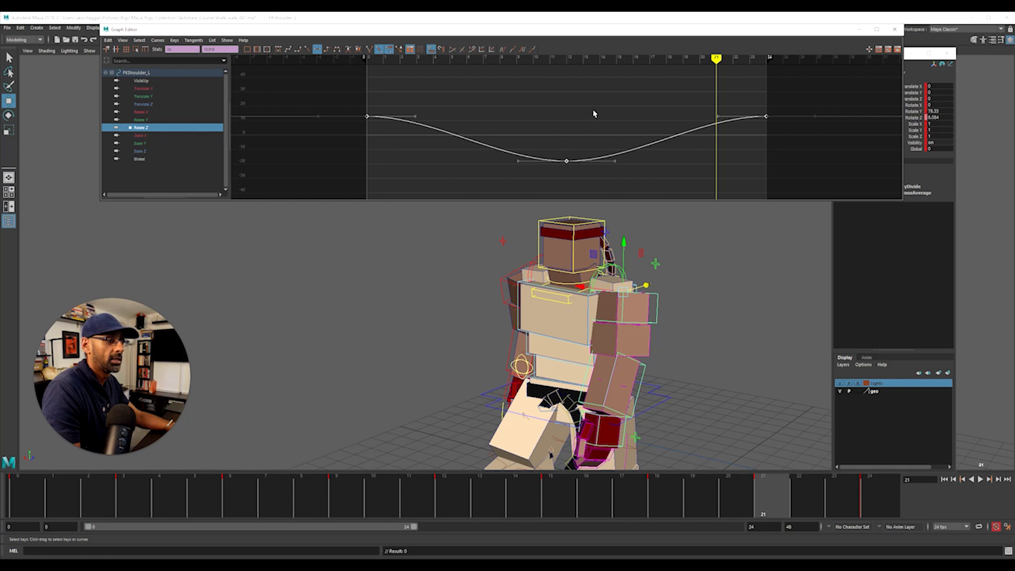
{"action": "key", "text": "alt+v"}
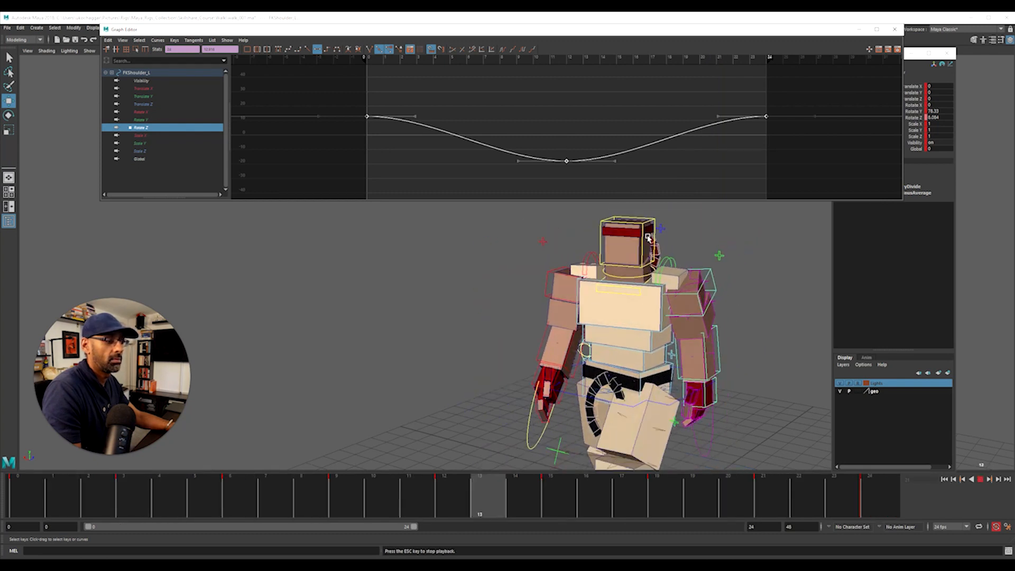
{"action": "key", "text": "Escape"}
{"action": "left_click", "coordinate": [559, 132]}
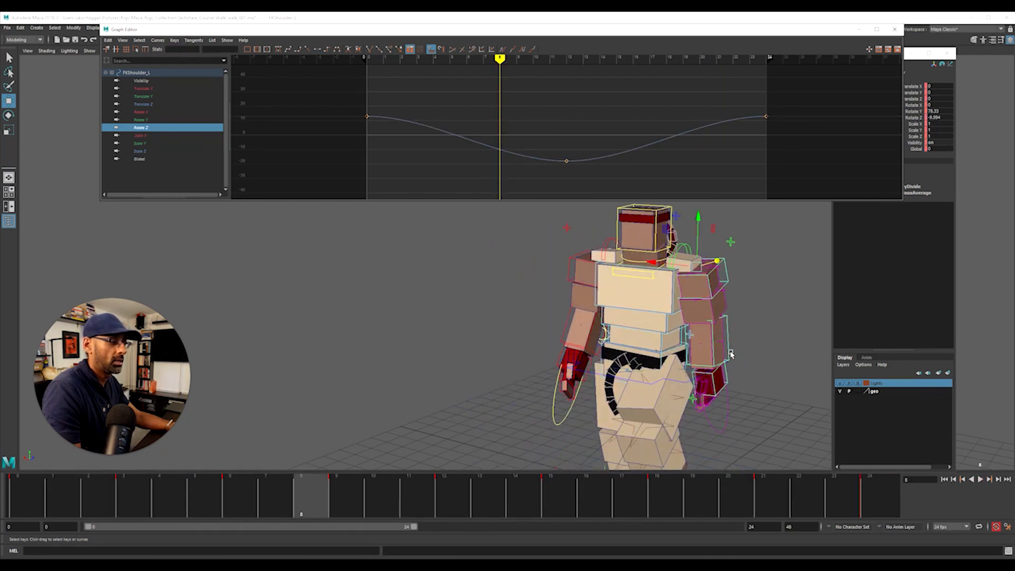
Delete FKElbow_L's in-between Rotate Z keys and flatten the tangents of the remaining keys
{"action": "left_click", "coordinate": [729, 353]}
{"action": "left_click_drag", "start_coordinate": [348, 100], "coordinate": [790, 154]}
{"action": "key", "text": "Delete"}
{"action": "key", "text": "a"}
{"action": "left_click_drag", "start_coordinate": [322, 85], "coordinate": [806, 159]}
Reduce FKWrist_L's Rotate Z curve to keys at frames 0, 12 and 24 and flatten their tangents
{"action": "left_click", "coordinate": [742, 365]}
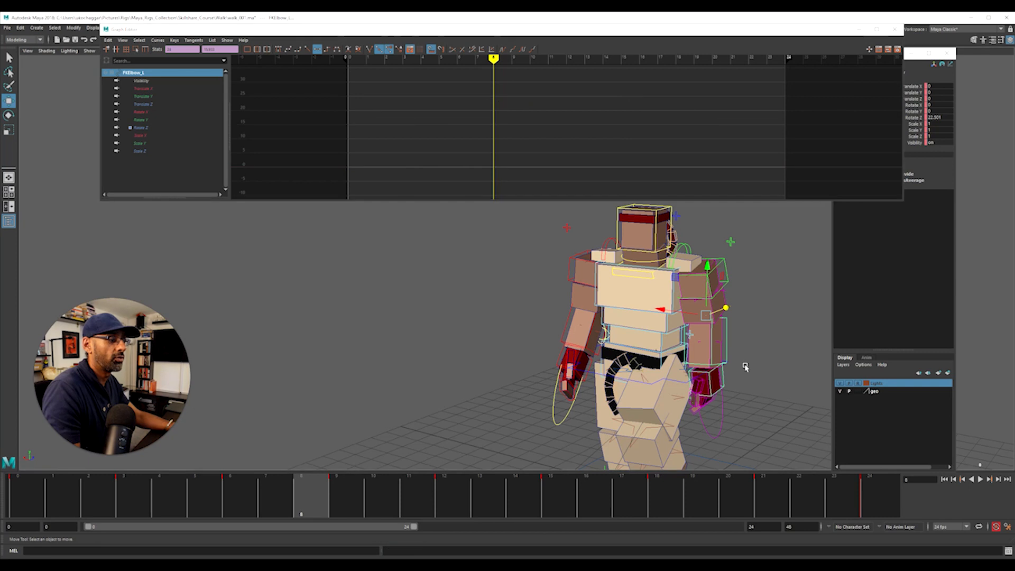
{"action": "left_click", "coordinate": [725, 385]}
{"action": "left_click_drag", "start_coordinate": [335, 152], "coordinate": [793, 191]}
{"action": "key", "text": "Delete"}
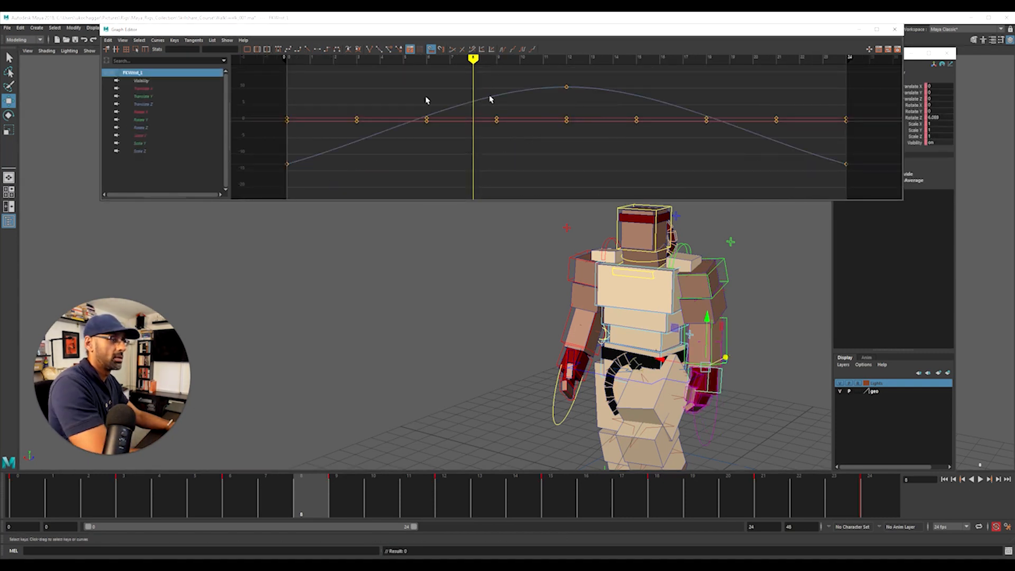
{"action": "left_click", "coordinate": [142, 128]}
{"action": "key", "text": "f"}
{"action": "left_click_drag", "start_coordinate": [372, 95], "coordinate": [684, 163]}
{"action": "left_click", "coordinate": [585, 155]}
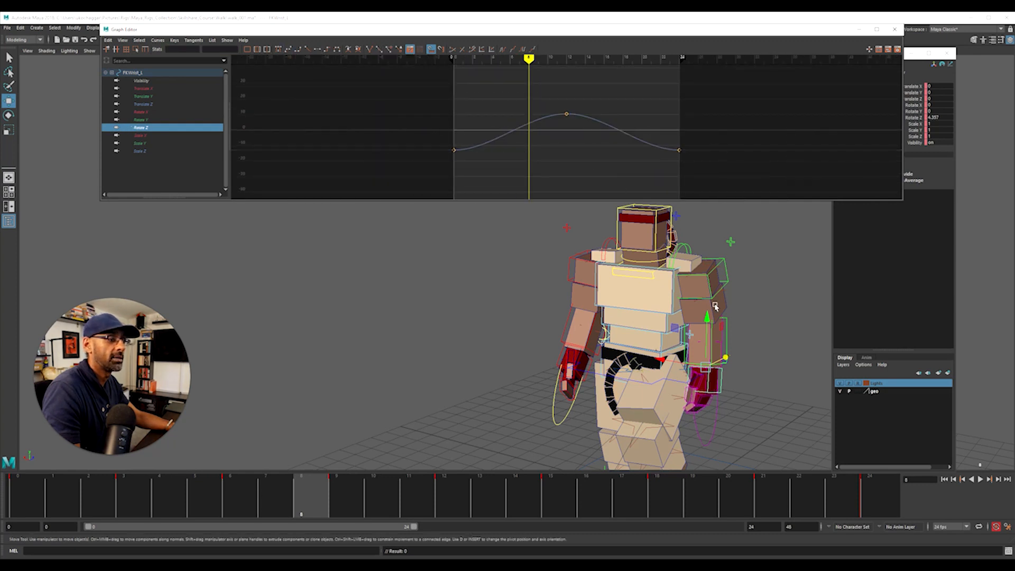
Move the Graph Editor off the viewport and review the full-body walk in playback from several angles
{"action": "left_click", "coordinate": [756, 292]}
{"action": "key", "text": "alt+v"}
{"action": "mouse_move", "coordinate": [756, 294]}
{"action": "left_mouse_down", "text": "alt"}
{"action": "mouse_move", "coordinate": [657, 297]}
{"action": "mouse_move", "coordinate": [751, 290]}
{"action": "left_mouse_up", "text": "alt"}
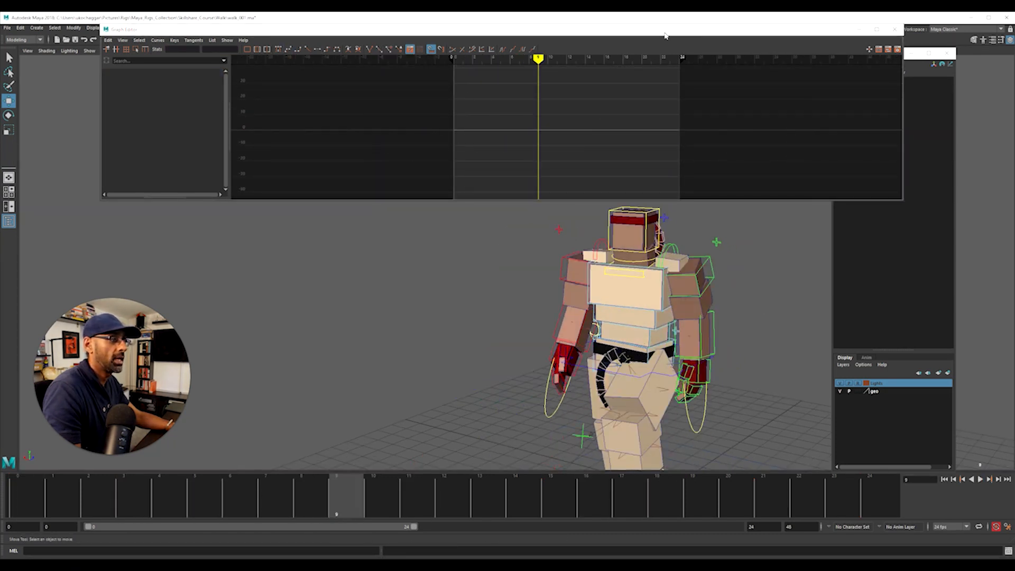
{"action": "left_click_drag", "start_coordinate": [665, 33], "coordinate": [1014, 79]}
{"action": "right_click_drag", "start_coordinate": [704, 256], "coordinate": [578, 271], "text": "alt"}
{"action": "left_click_drag", "start_coordinate": [577, 271], "coordinate": [596, 267], "text": "alt"}
{"action": "middle_click_drag", "start_coordinate": [596, 266], "coordinate": [611, 242], "text": "alt"}
{"action": "left_click_drag", "start_coordinate": [611, 243], "coordinate": [613, 231], "text": "alt"}
{"action": "middle_click_drag", "start_coordinate": [623, 223], "coordinate": [630, 243], "text": "alt"}
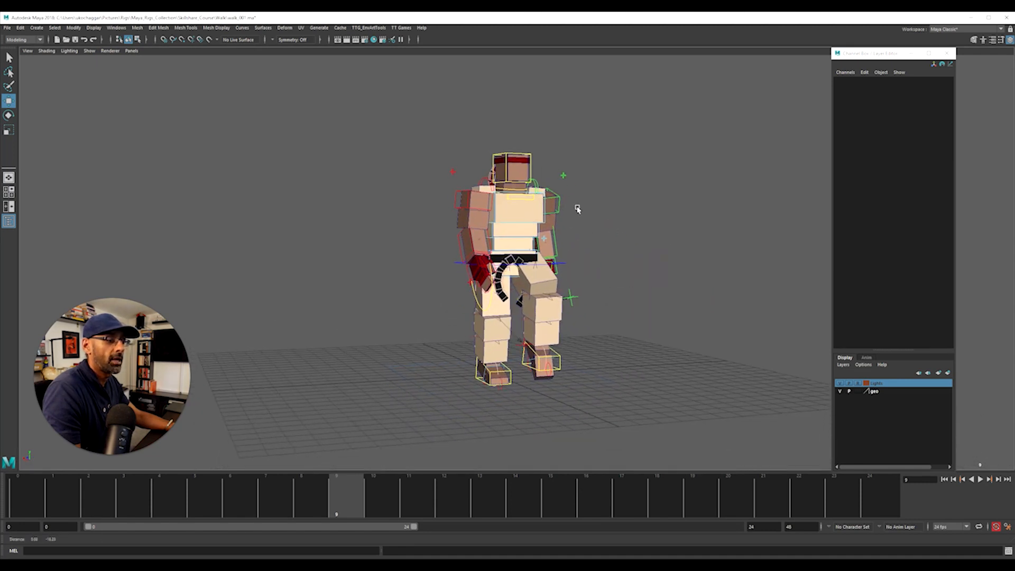
{"action": "left_click_drag", "start_coordinate": [633, 222], "coordinate": [465, 265], "text": "alt"}
{"action": "key", "text": "alt+v"}
Examine the torso and hip pose at frames 0 and 24 and scrub to frame 11, with the Channel Box moved slightly
{"action": "left_click", "coordinate": [32, 492]}
{"action": "right_click_drag", "start_coordinate": [423, 285], "coordinate": [560, 276], "text": "alt"}
{"action": "middle_click_drag", "start_coordinate": [560, 276], "coordinate": [562, 307], "text": "alt"}
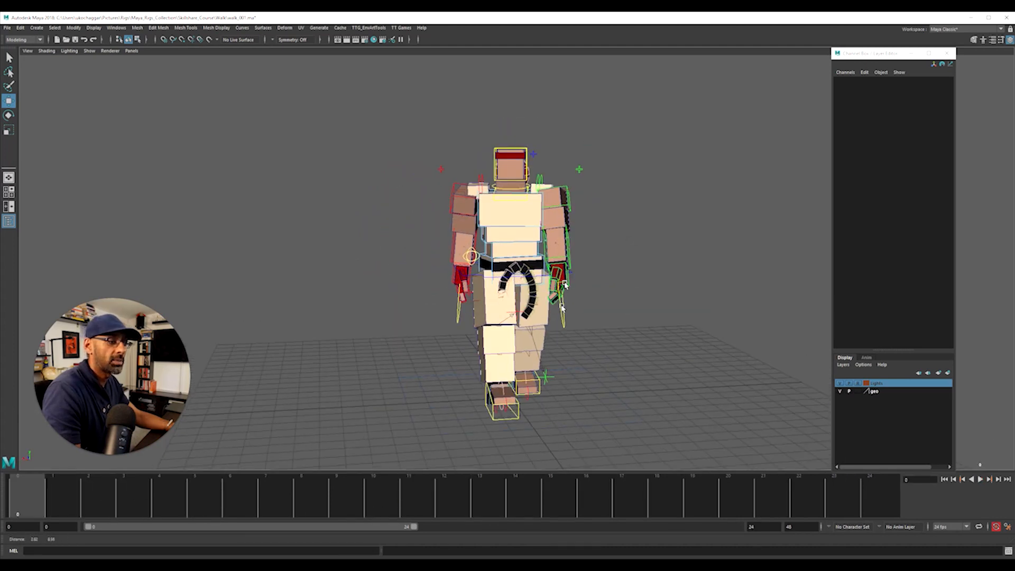
{"action": "right_click_drag", "start_coordinate": [562, 308], "coordinate": [584, 302], "text": "alt"}
{"action": "left_click_drag", "start_coordinate": [584, 302], "coordinate": [555, 365], "text": "alt"}
{"action": "middle_click_drag", "start_coordinate": [512, 233], "coordinate": [471, 317], "text": "alt"}
{"action": "right_click_drag", "start_coordinate": [471, 317], "coordinate": [486, 318], "text": "alt"}
{"action": "left_click_drag", "start_coordinate": [486, 318], "coordinate": [475, 313], "text": "alt"}
{"action": "left_click", "coordinate": [464, 313]}
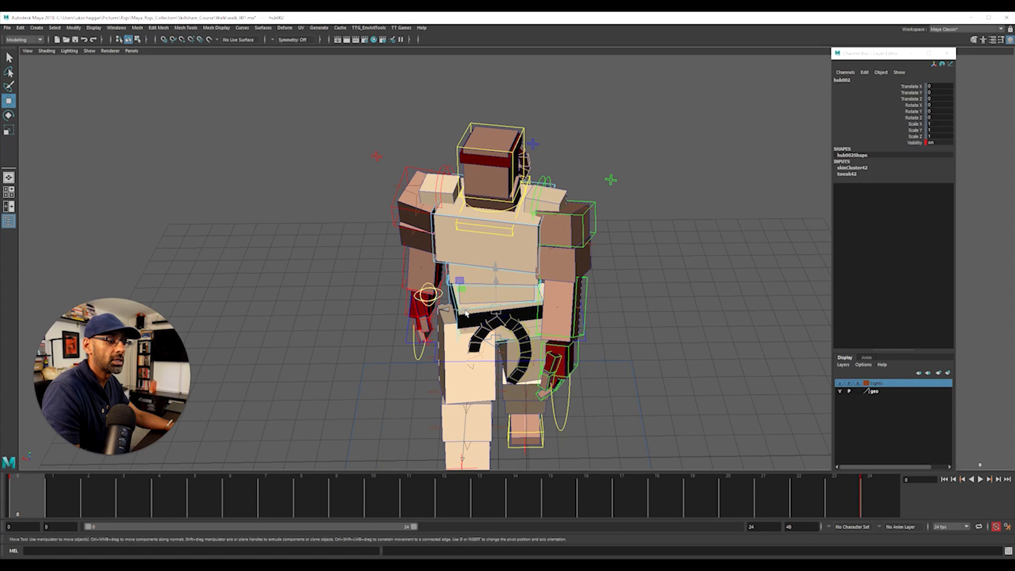
{"action": "left_click_drag", "start_coordinate": [892, 55], "coordinate": [882, 53]}
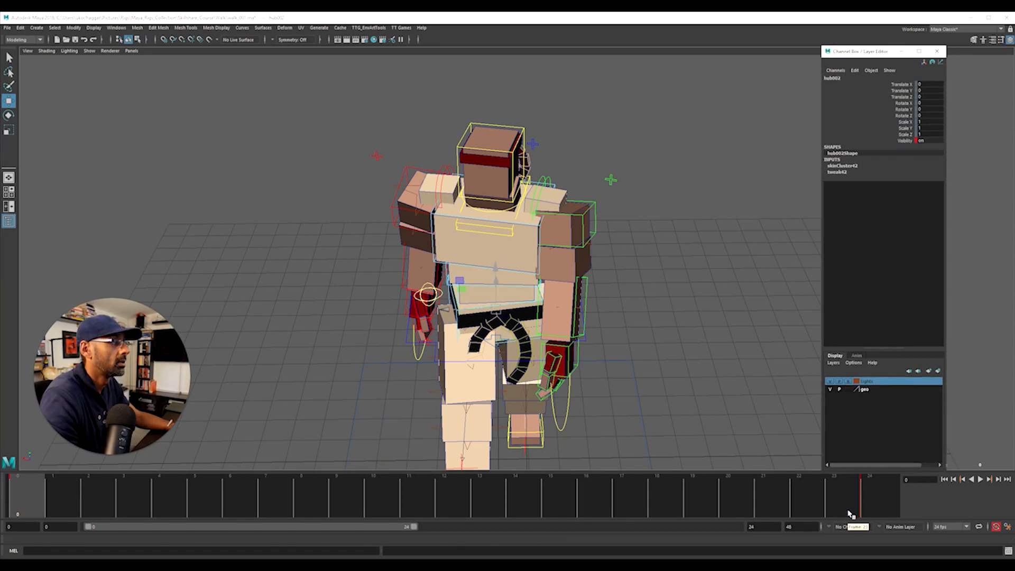
{"action": "left_click", "coordinate": [878, 510]}
{"action": "left_click_drag", "start_coordinate": [459, 484], "coordinate": [430, 486]}
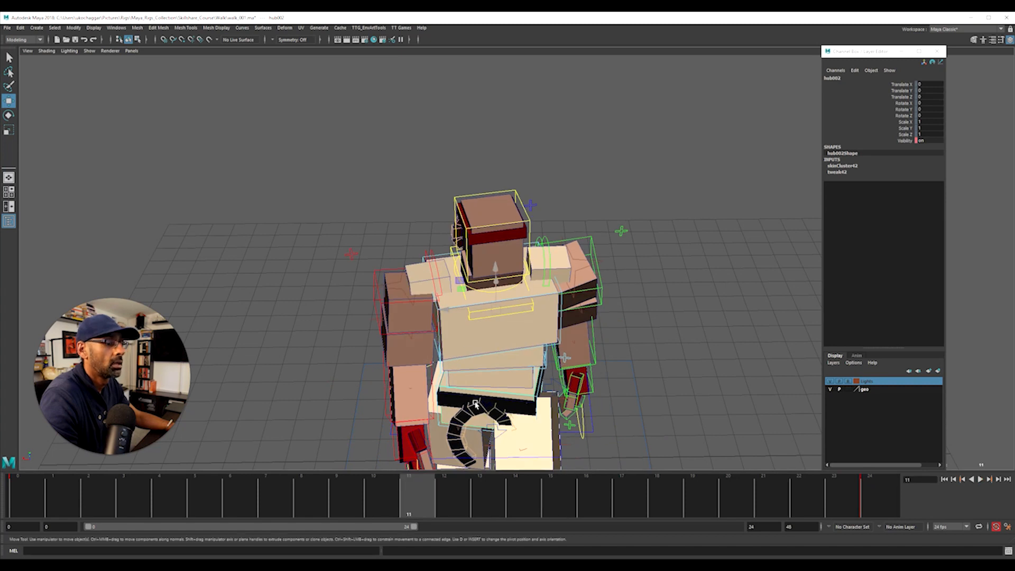
Select FKRoot_M and compare its Rotate X values at frames 0, 12 and 24
{"action": "left_click_drag", "start_coordinate": [475, 404], "coordinate": [517, 453], "text": "alt"}
{"action": "left_click", "coordinate": [524, 445]}
{"action": "key", "text": "f"}
{"action": "right_click_drag", "start_coordinate": [524, 445], "coordinate": [469, 285], "text": "alt"}
{"action": "left_click_drag", "start_coordinate": [469, 286], "coordinate": [385, 293], "text": "alt"}
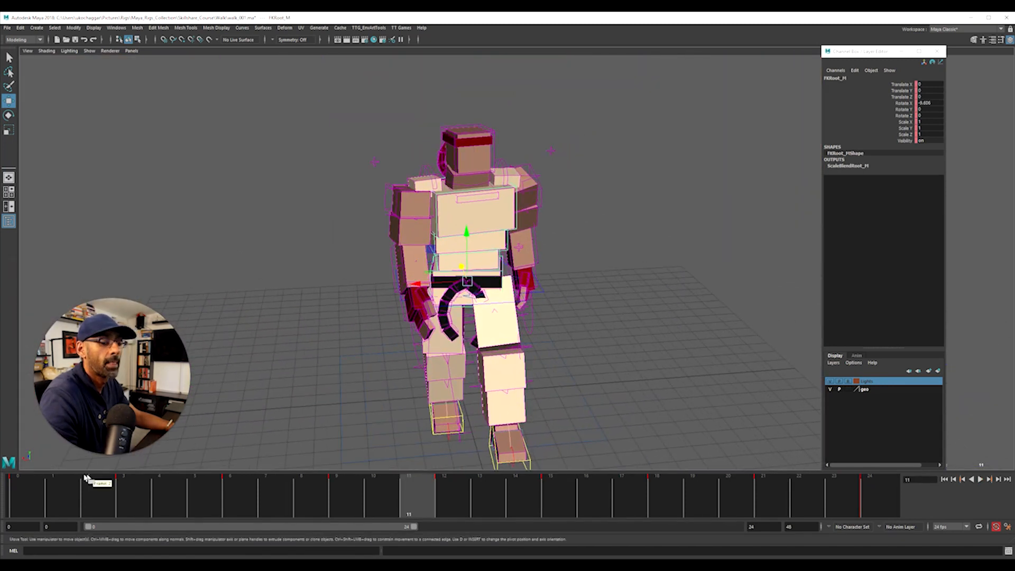
{"action": "left_click", "coordinate": [24, 494]}
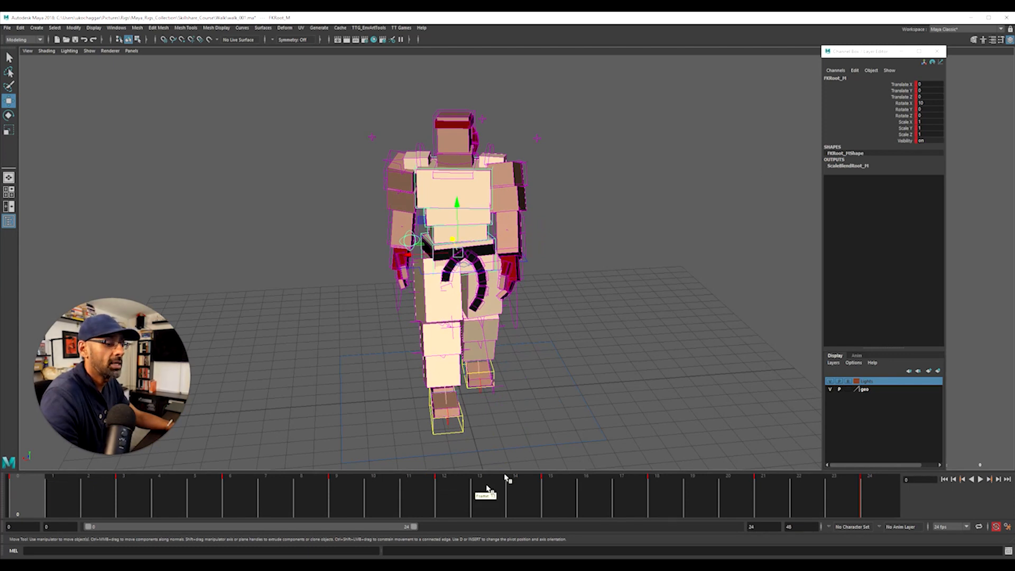
{"action": "left_click", "coordinate": [447, 497]}
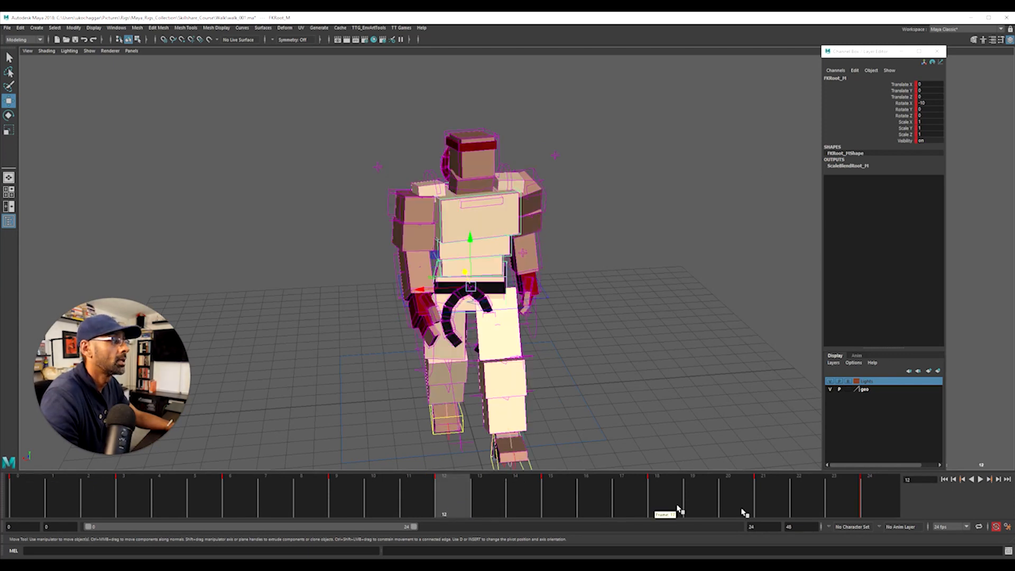
{"action": "left_click", "coordinate": [869, 503]}
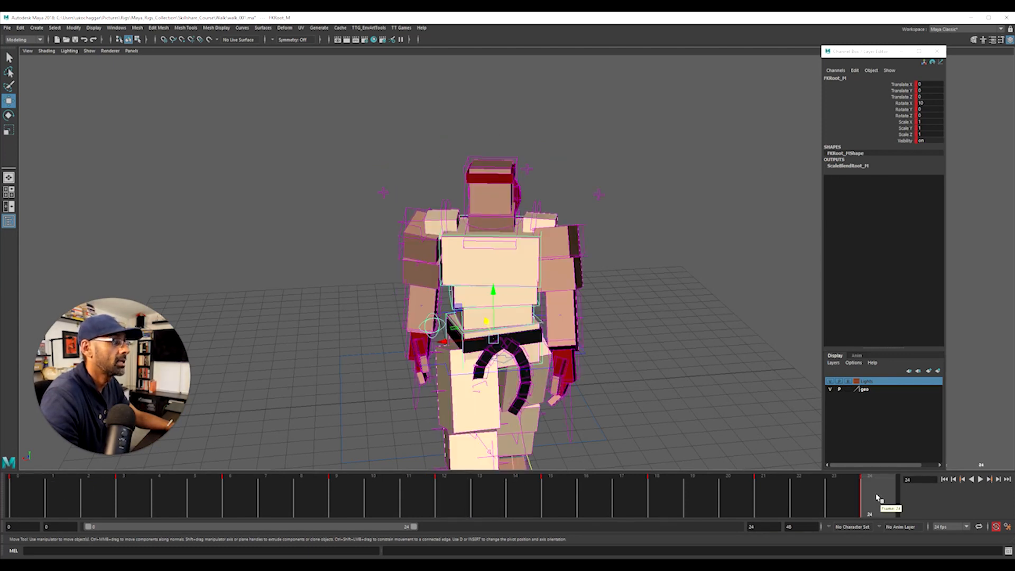
Select FKSpine1_M and compare its Rotate X values at frames 0, 24 and 12
{"action": "left_click", "coordinate": [533, 315]}
{"action": "left_click", "coordinate": [463, 318]}
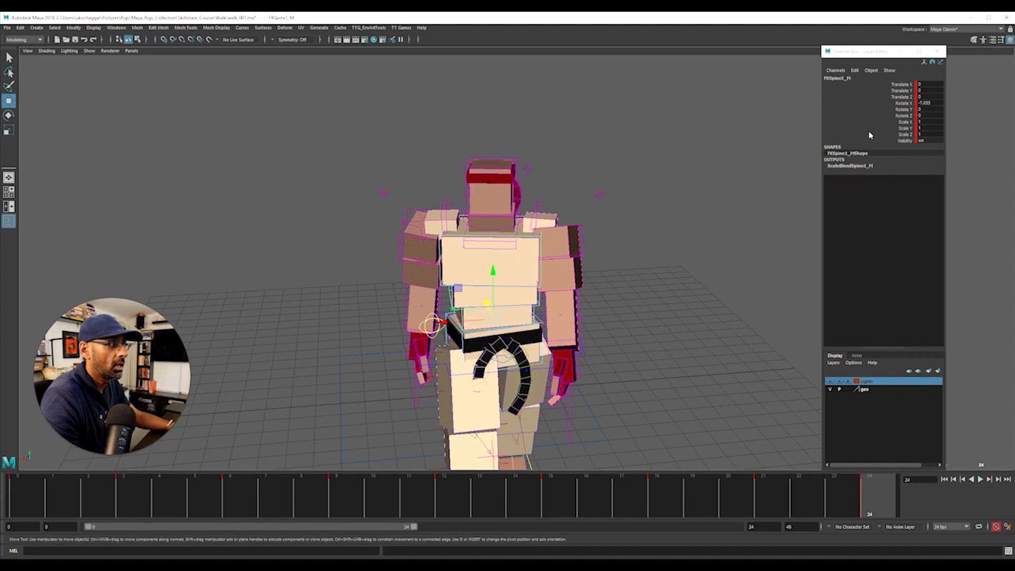
{"action": "left_click", "coordinate": [23, 496]}
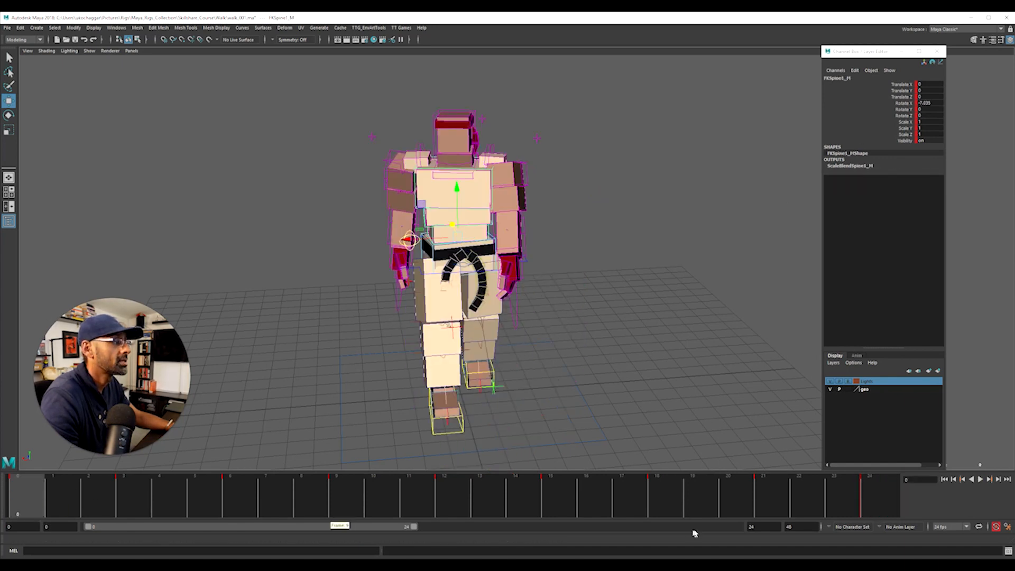
{"action": "left_click", "coordinate": [875, 492]}
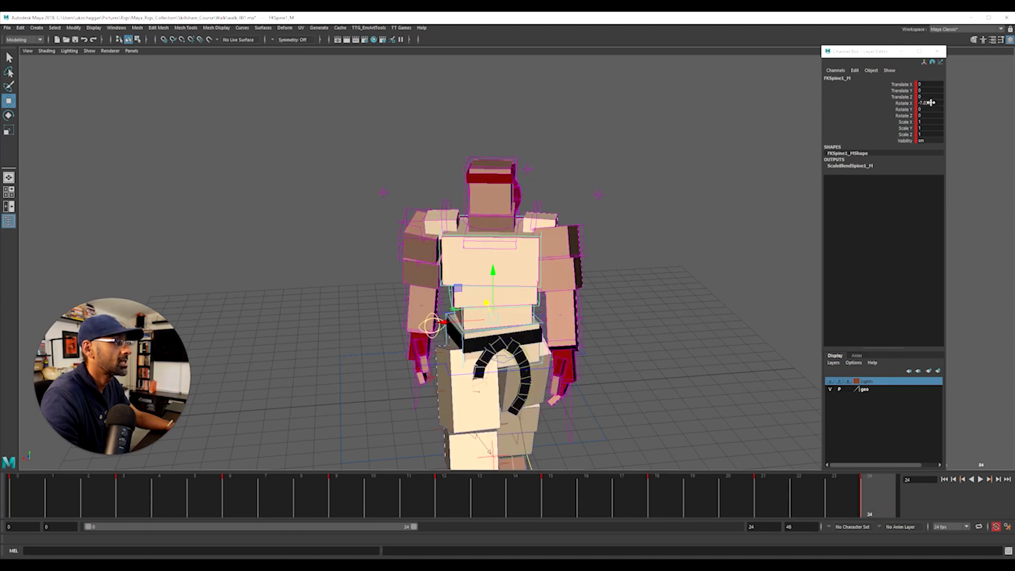
{"action": "left_click", "coordinate": [450, 497]}
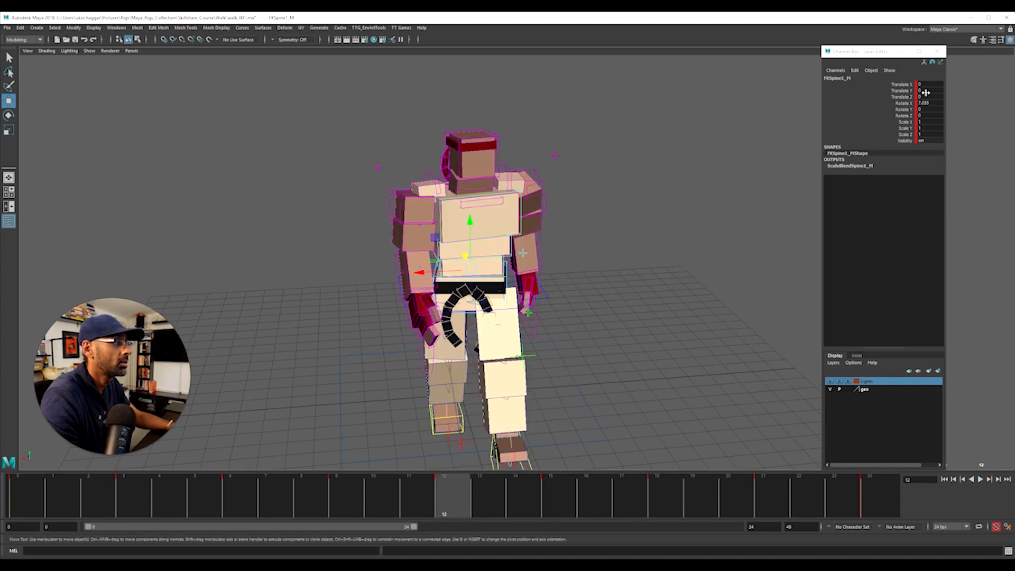
Select FKSpine2_M and compare its Rotate X values at frames 0, 24 and 12
{"action": "left_click", "coordinate": [570, 294]}
{"action": "left_click", "coordinate": [505, 258]}
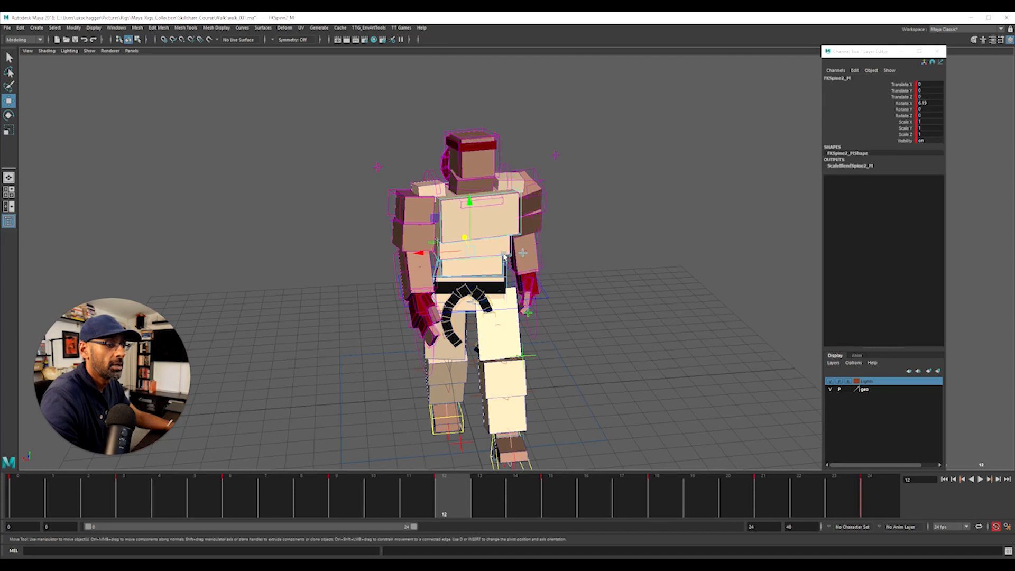
{"action": "left_click", "coordinate": [26, 498]}
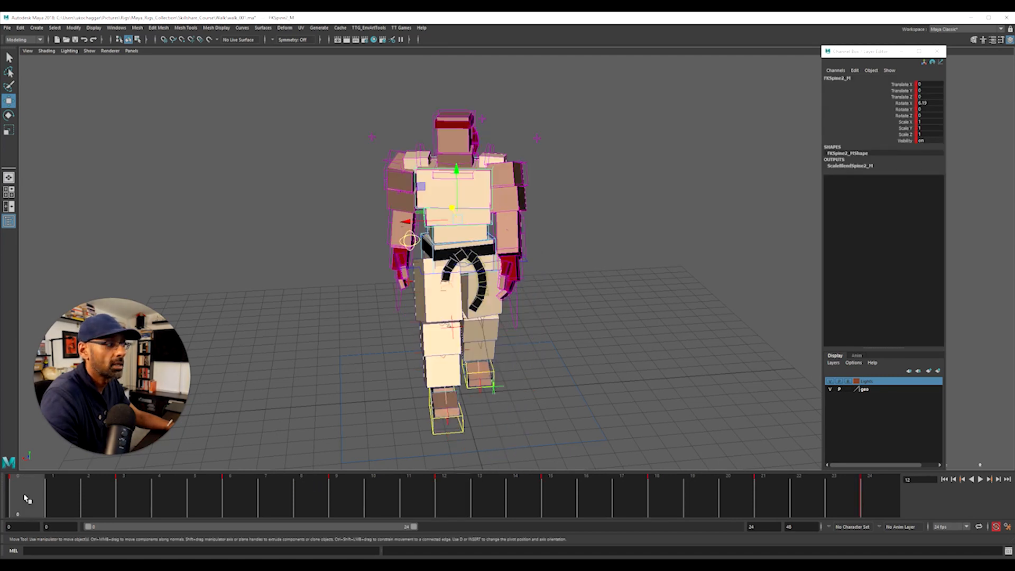
{"action": "left_click", "coordinate": [869, 499]}
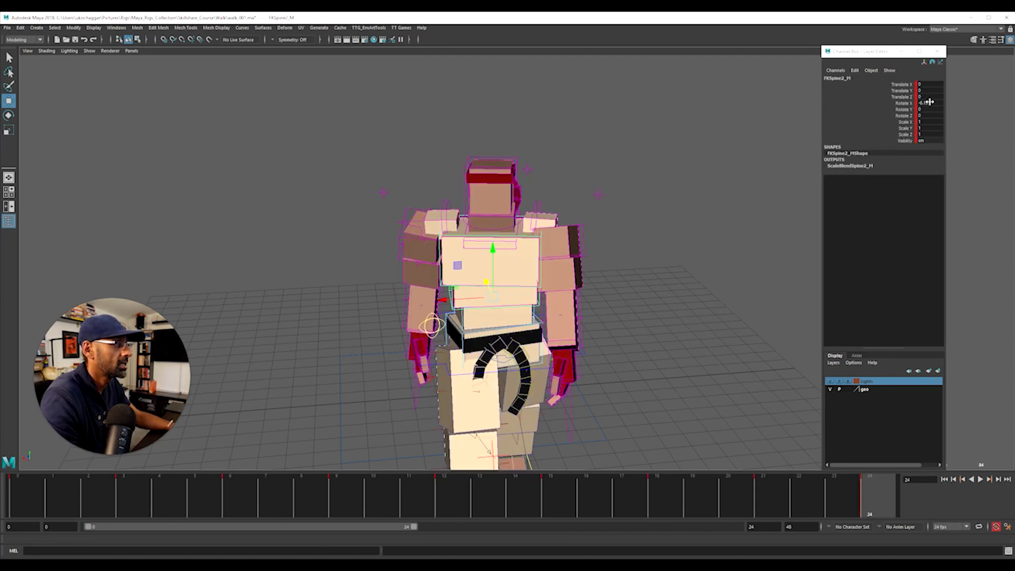
{"action": "left_click", "coordinate": [458, 492]}
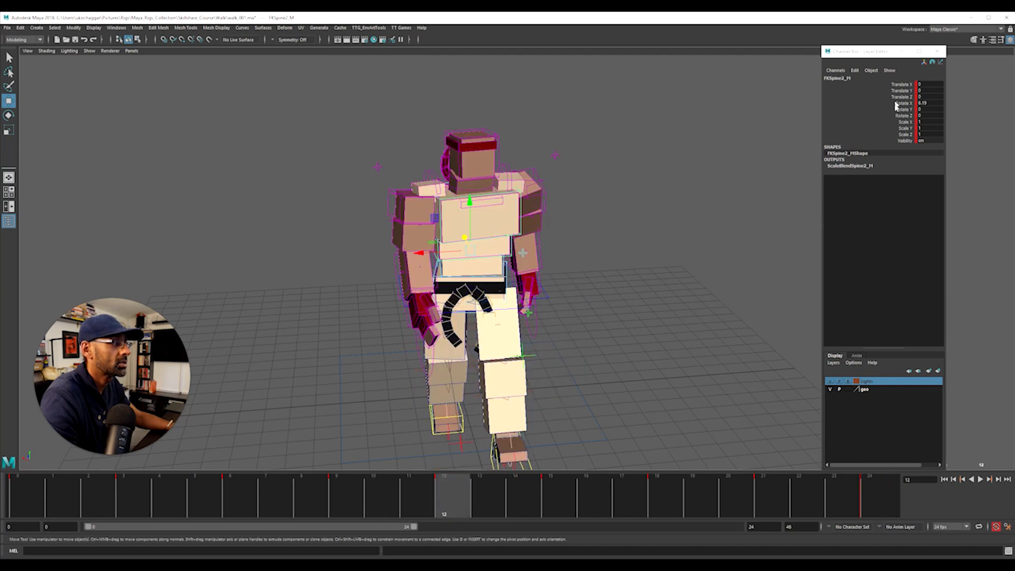
{"action": "left_click", "coordinate": [869, 500]}
Select FKChest_M and compare its Rotate X values at frames 24, 0 and 12
{"action": "left_click", "coordinate": [554, 276]}
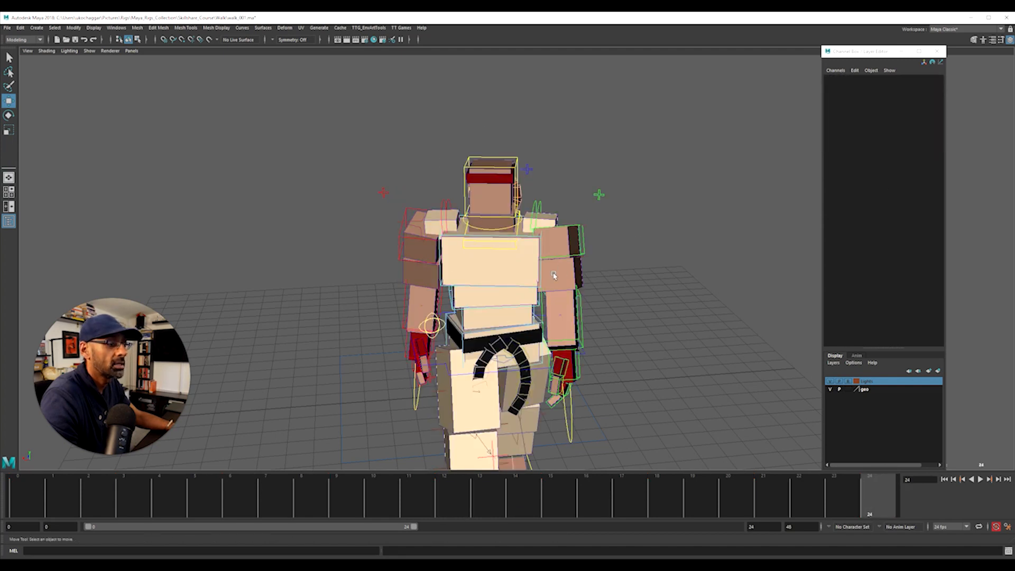
{"action": "left_click", "coordinate": [540, 269]}
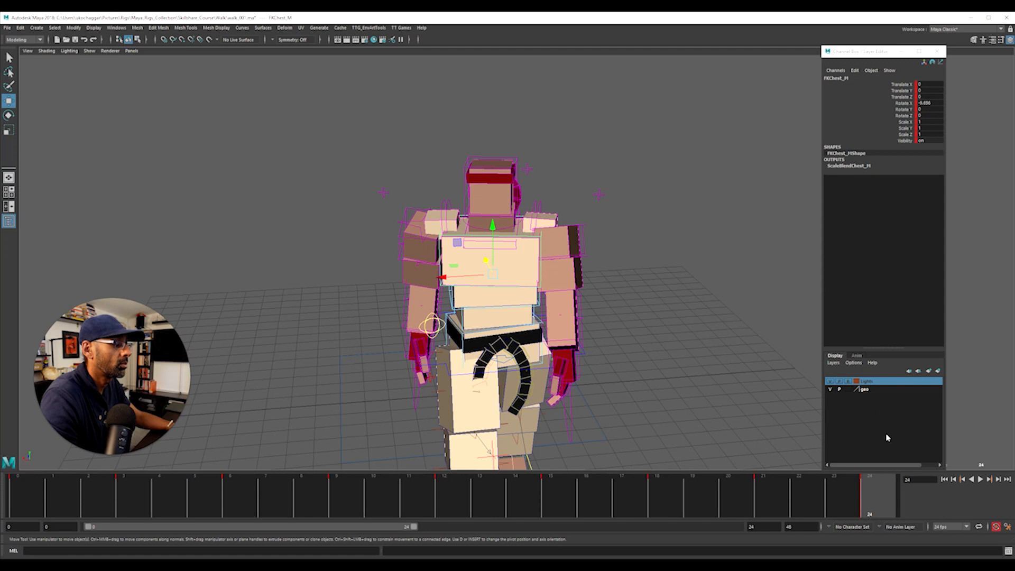
{"action": "left_click", "coordinate": [20, 501]}
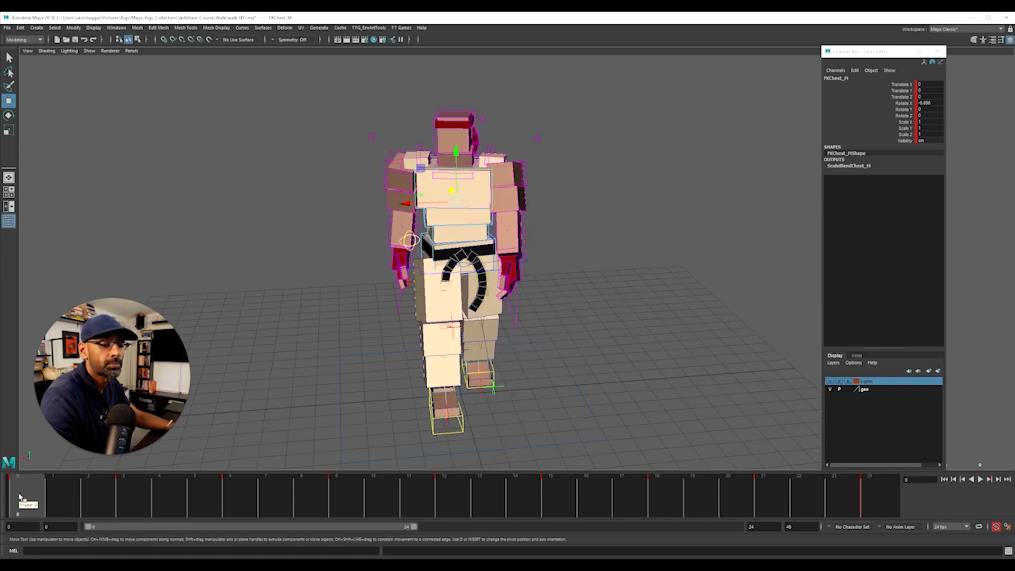
{"action": "left_click", "coordinate": [450, 496]}
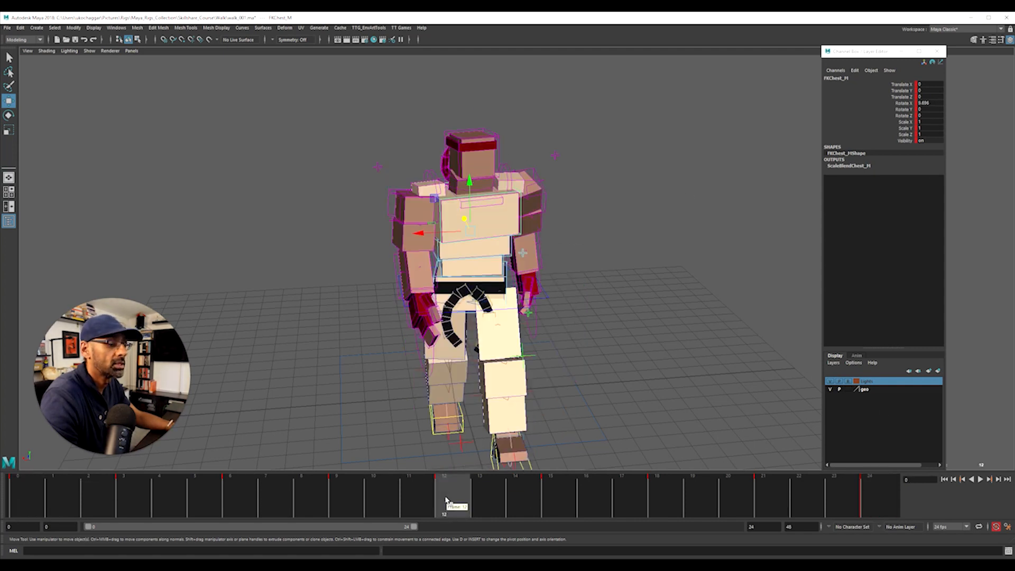
{"action": "left_click", "coordinate": [887, 496]}
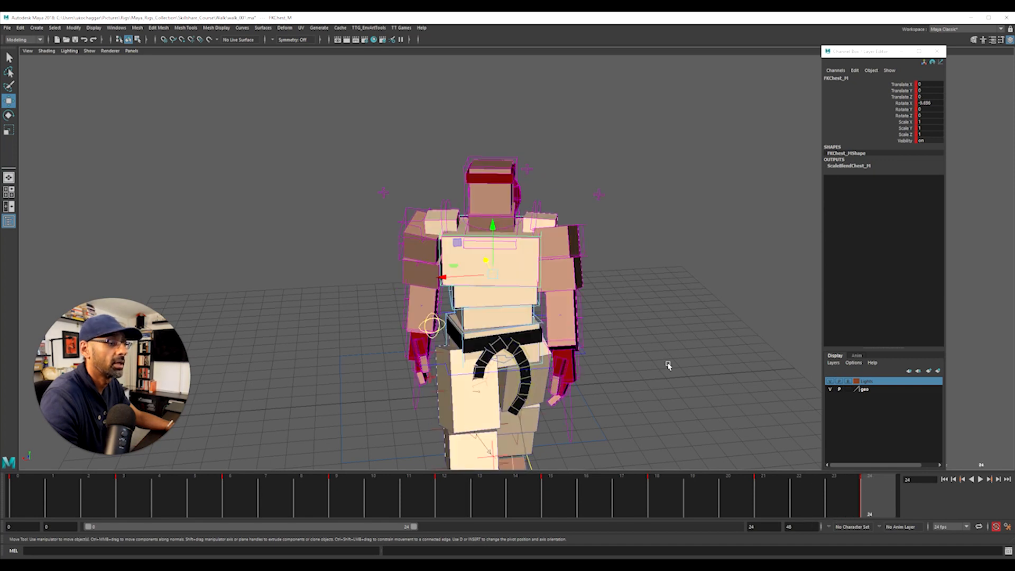
Play the walk cycle and watch the whole body's motion from the side
{"action": "right_click_drag", "start_coordinate": [698, 356], "coordinate": [596, 346], "text": "alt"}
{"action": "key", "text": "alt+v"}
{"action": "left_click_drag", "start_coordinate": [589, 338], "coordinate": [455, 453], "text": "alt"}
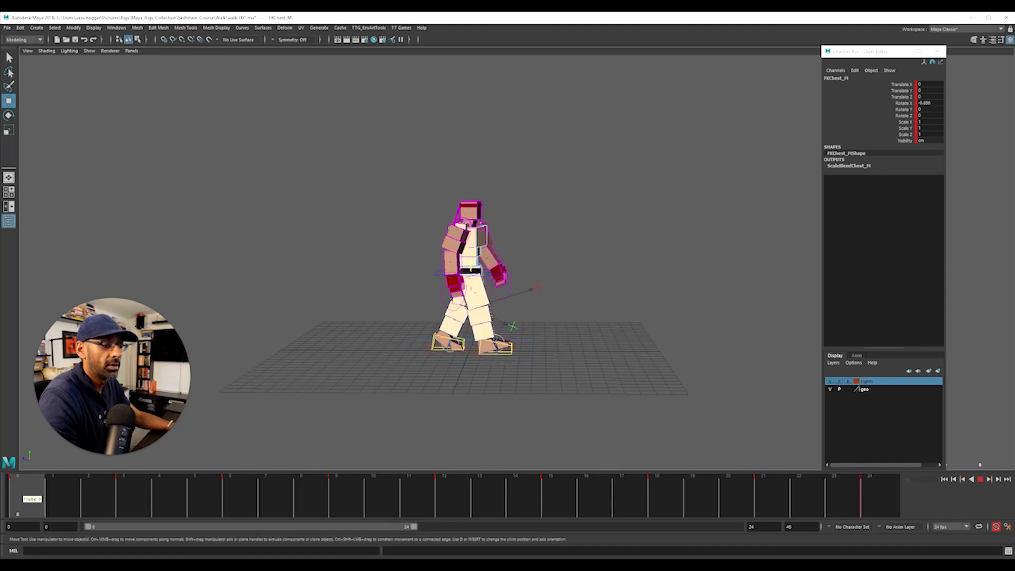
Examine the passing pose at frame 6 from the side and select the left foot control IKLeg_L
{"action": "mouse_move", "coordinate": [243, 502]}
{"action": "left_mouse_down"}
{"action": "mouse_move", "coordinate": [278, 505]}
{"action": "mouse_move", "coordinate": [253, 497]}
{"action": "left_mouse_up"}
{"action": "left_click_drag", "start_coordinate": [423, 364], "coordinate": [608, 291], "text": "alt"}
{"action": "right_click_drag", "start_coordinate": [587, 353], "coordinate": [594, 360], "text": "alt"}
{"action": "left_click", "coordinate": [592, 340]}
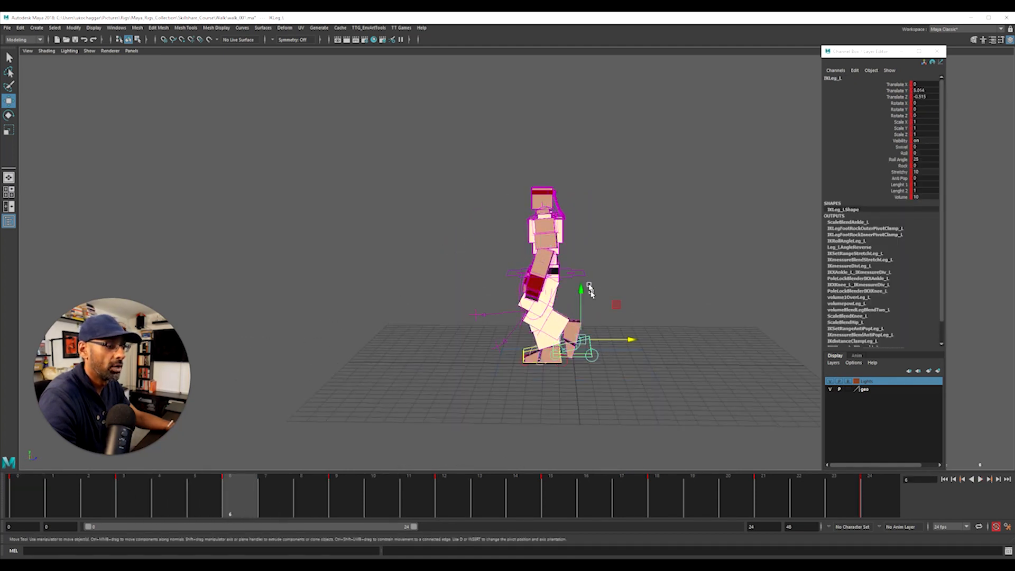
Clear the selection and replay the walk cycle, watching the character from several angles
{"action": "left_click_drag", "start_coordinate": [605, 402], "coordinate": [424, 378], "text": "alt"}
{"action": "left_click", "coordinate": [558, 349]}
{"action": "key", "text": "alt+v"}
{"action": "right_click_drag", "start_coordinate": [546, 369], "coordinate": [535, 383], "text": "alt"}
{"action": "left_click_drag", "start_coordinate": [534, 382], "coordinate": [591, 382], "text": "alt"}
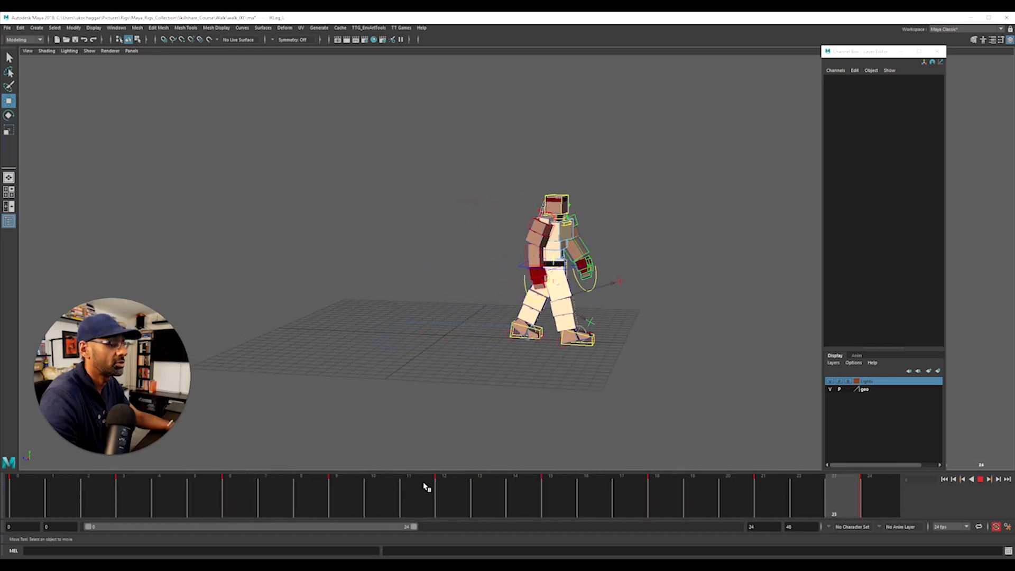
Review the looping playback from a three-quarter front view, stop it and return to frame 0
{"action": "key", "text": "alt+v"}
{"action": "key", "text": "alt+v"}
{"action": "left_click_drag", "start_coordinate": [652, 380], "coordinate": [551, 387], "text": "alt"}
{"action": "key", "text": "alt+v"}
{"action": "left_click", "coordinate": [15, 483]}
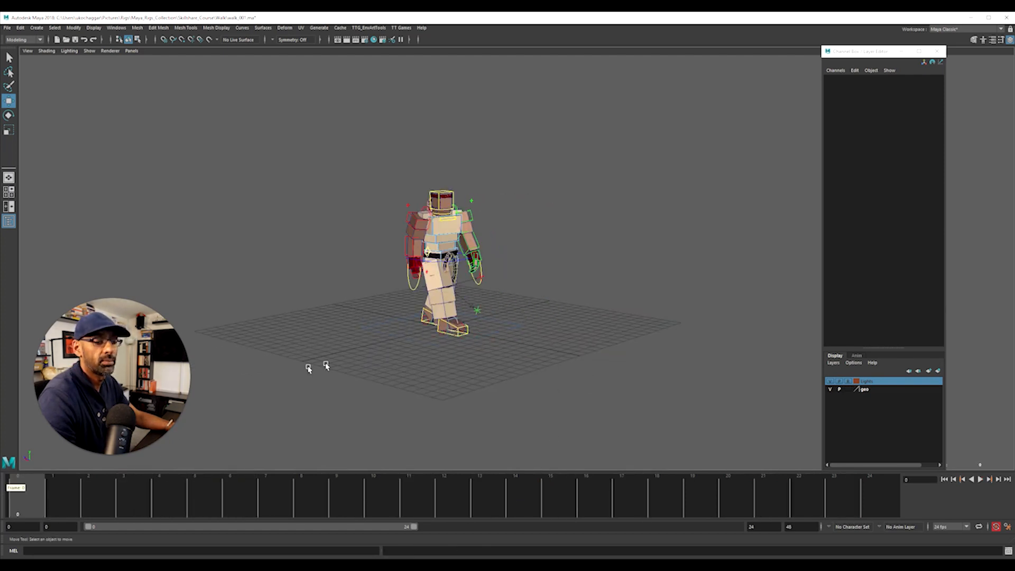
Select the left knee's pole control PoleLeg_L at frame 0, try shifting it sideways, and undo the move
{"action": "left_click_drag", "start_coordinate": [444, 345], "coordinate": [427, 356], "text": "alt"}
{"action": "mouse_move", "coordinate": [427, 356]}
{"action": "middle_mouse_down", "text": "alt"}
{"action": "mouse_move", "coordinate": [480, 361]}
{"action": "mouse_move", "coordinate": [446, 350]}
{"action": "middle_mouse_up", "text": "alt"}
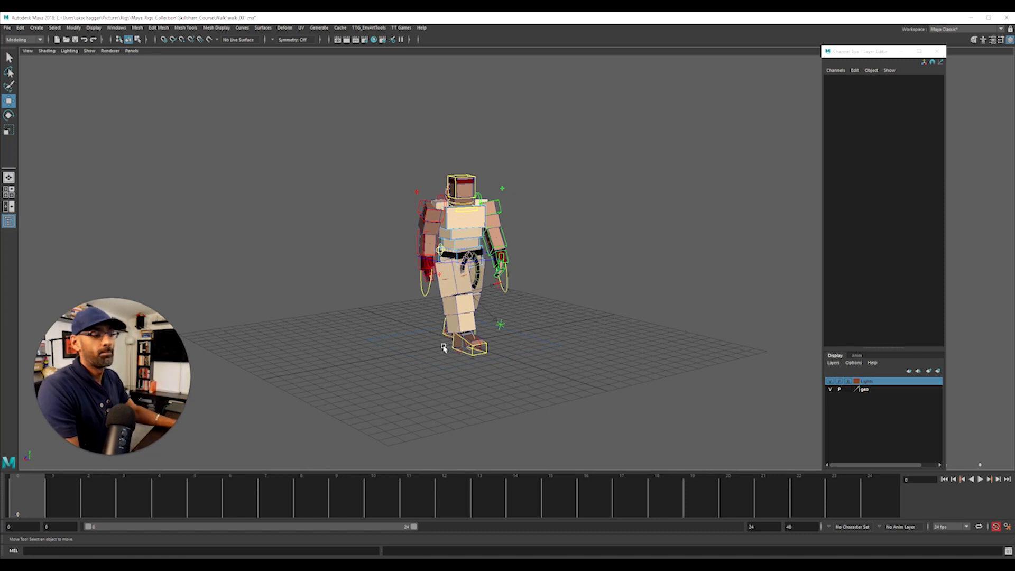
{"action": "left_click", "coordinate": [500, 324]}
{"action": "mouse_move", "coordinate": [484, 327]}
{"action": "left_mouse_down"}
{"action": "mouse_move", "coordinate": [494, 323]}
{"action": "mouse_move", "coordinate": [465, 329]}
{"action": "left_mouse_up"}
{"action": "key", "text": "ctrl+z"}
{"action": "left_click_drag", "start_coordinate": [555, 321], "coordinate": [549, 321], "text": "alt"}
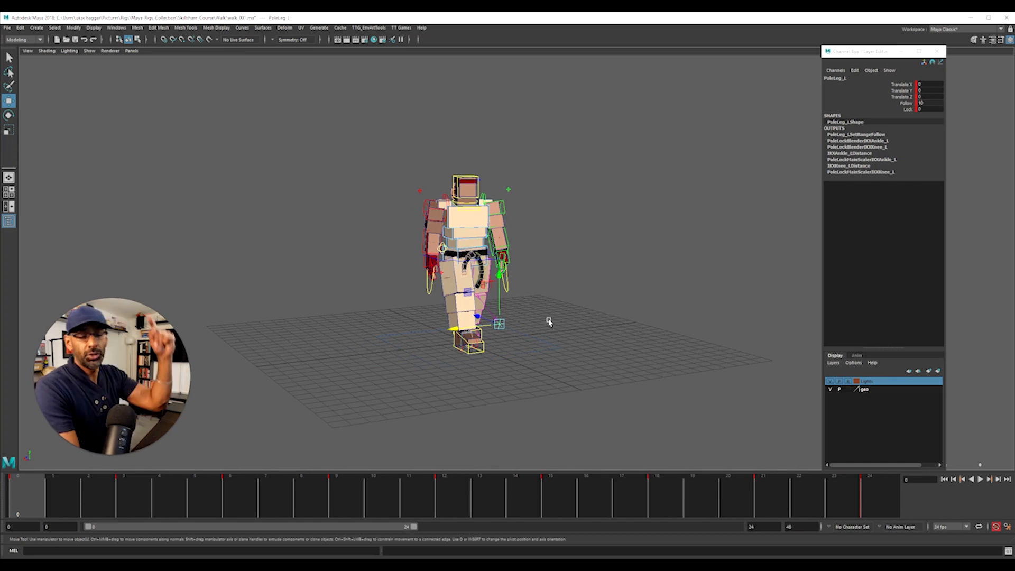